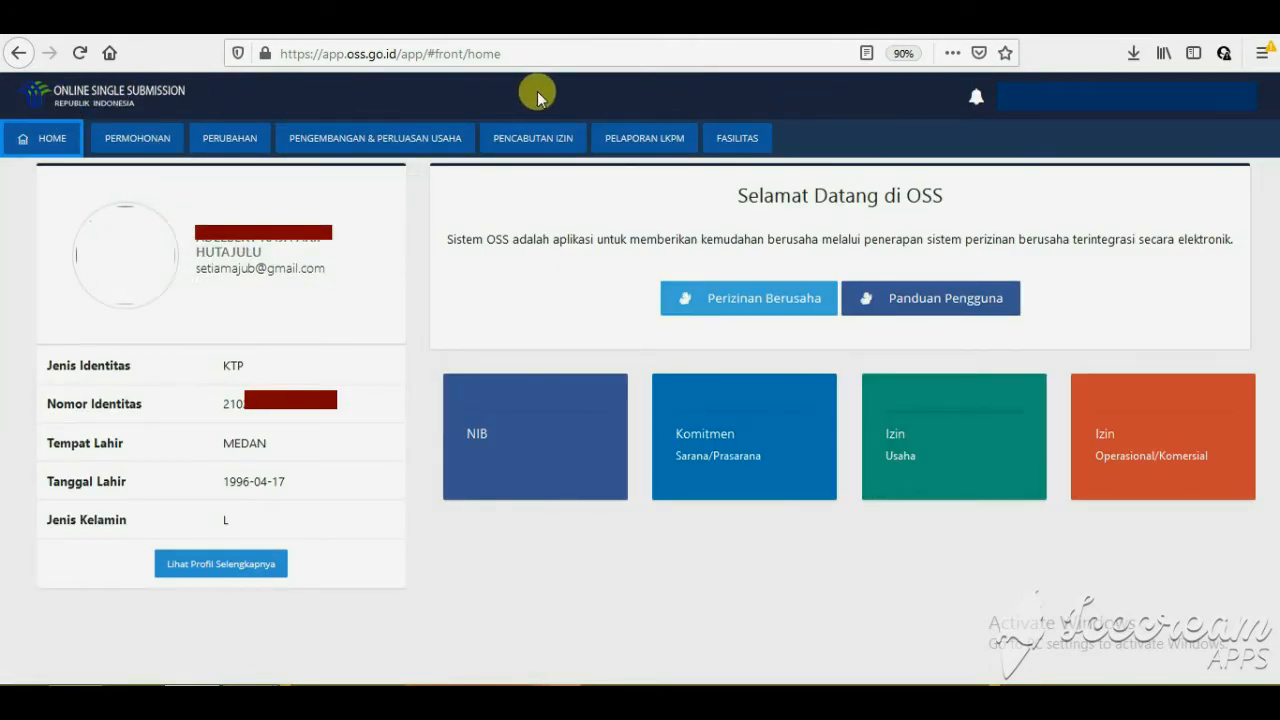
Open the Komitmen Sarana/Prasarana application, choose the cooperative's NIB and continue to its list of business activities.
left_click(52, 145)
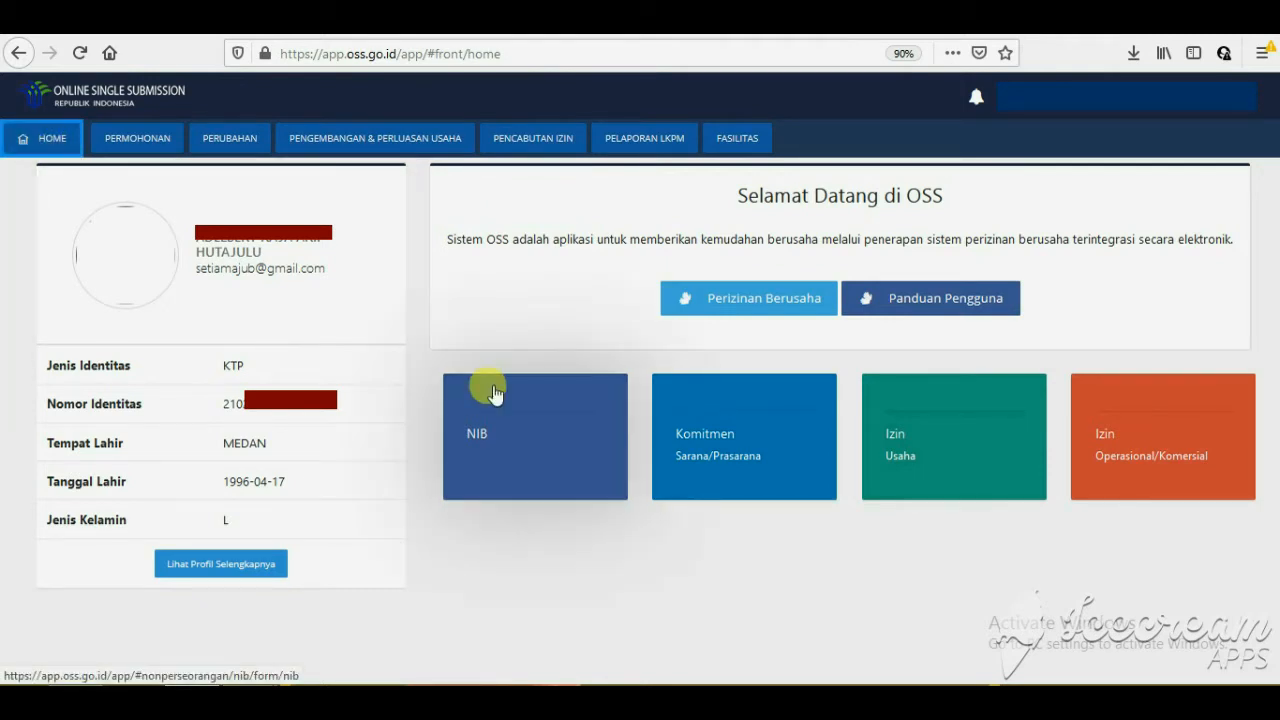
left_click(724, 463)
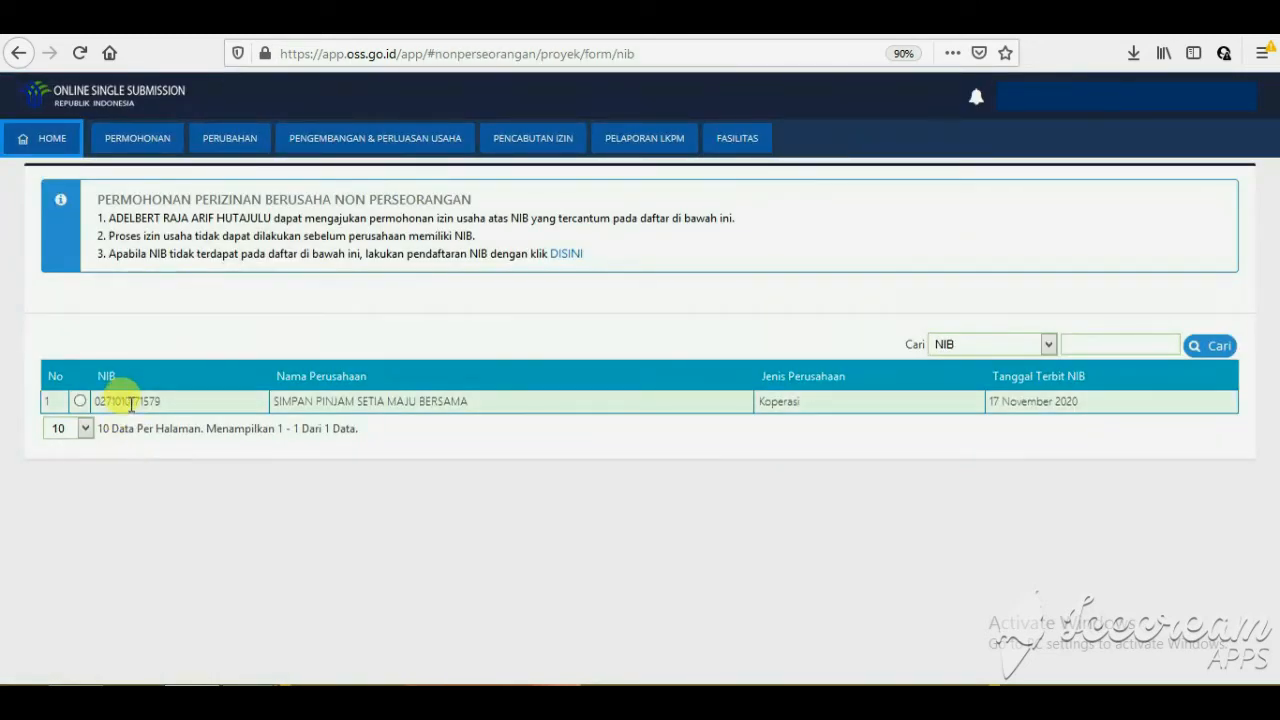
left_click_drag(162, 401, 90, 402)
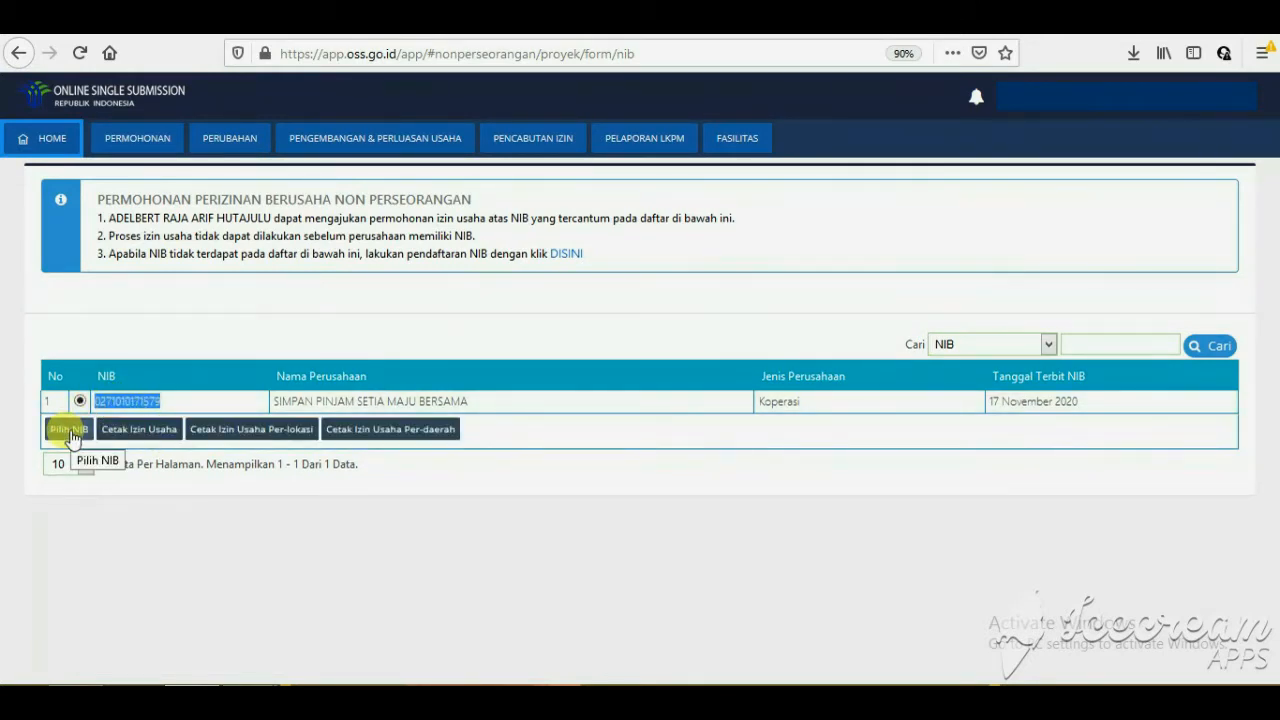
left_click(69, 430)
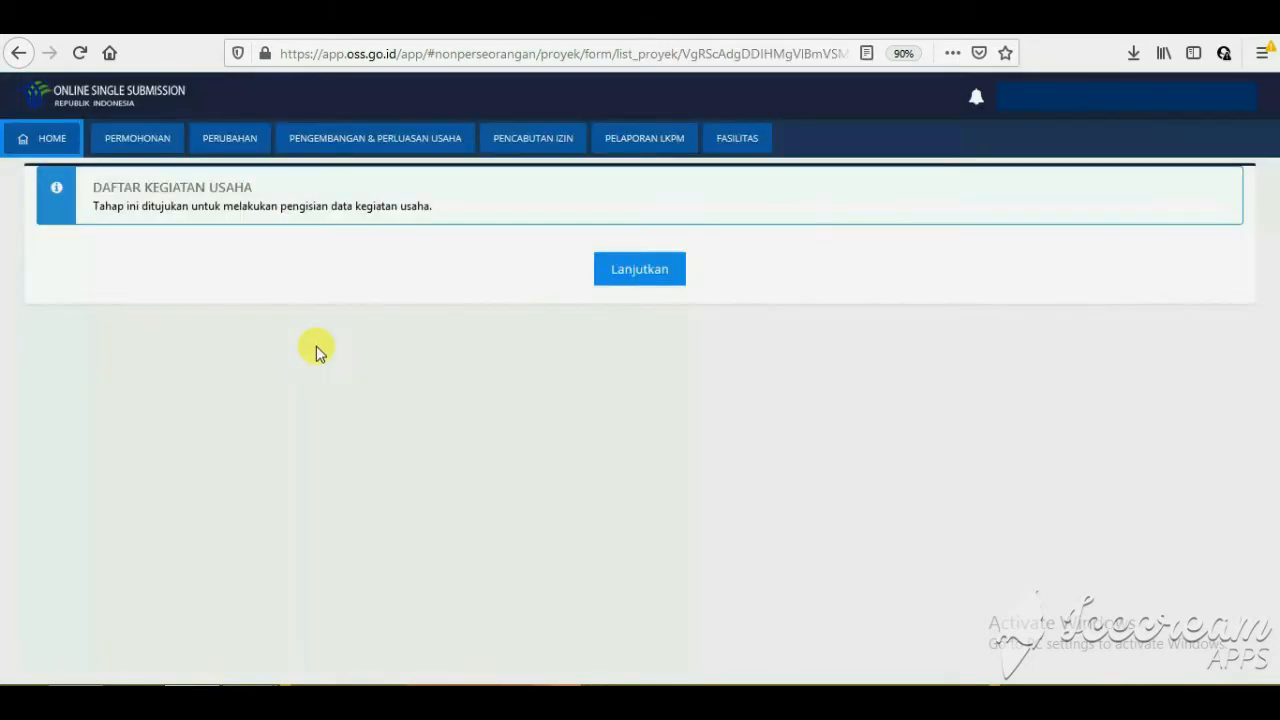
left_click(646, 284)
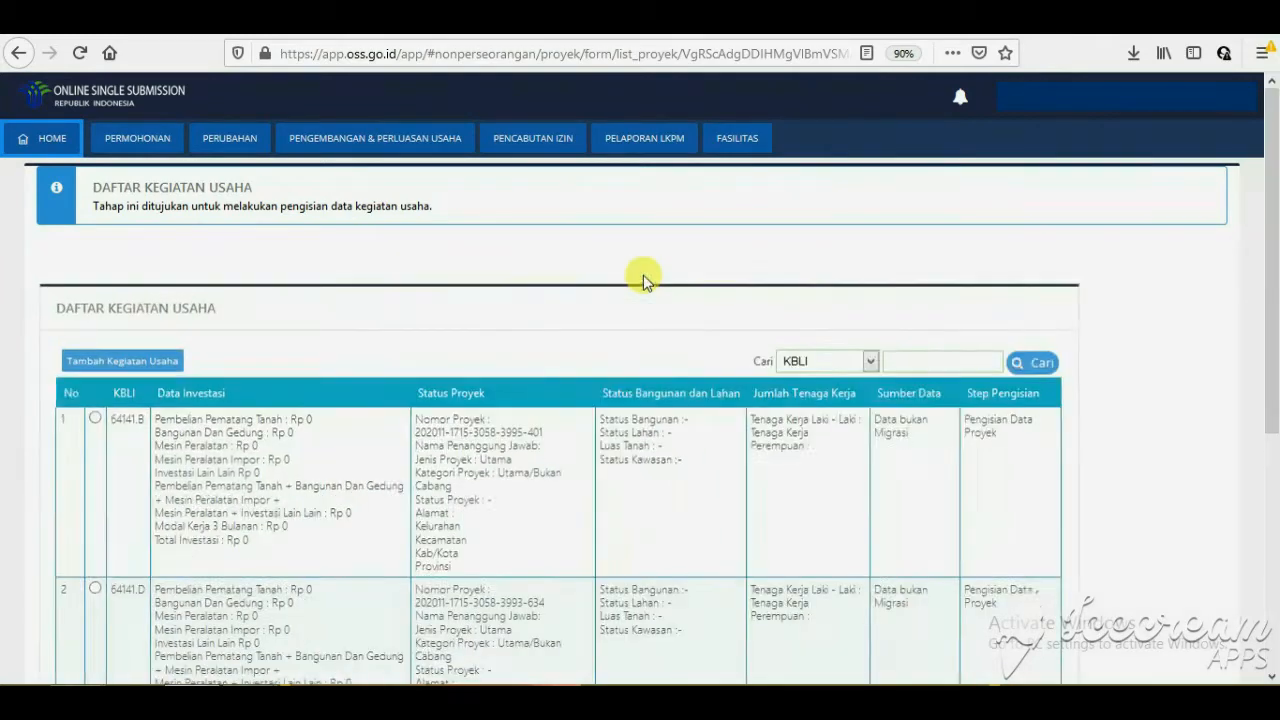
Select the business activity with KBLI 64141.A, preview its location permit and open the form for processing the activity.
scroll(333, 468, "down", 5)
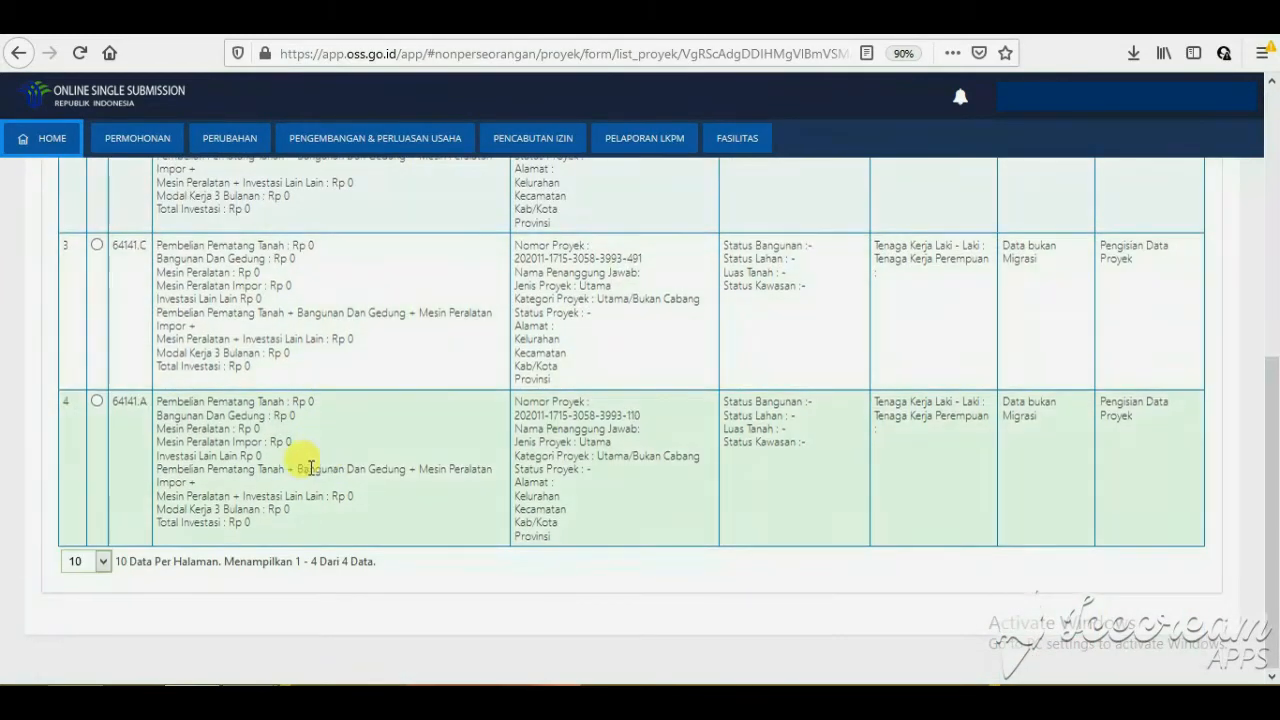
left_click(97, 401)
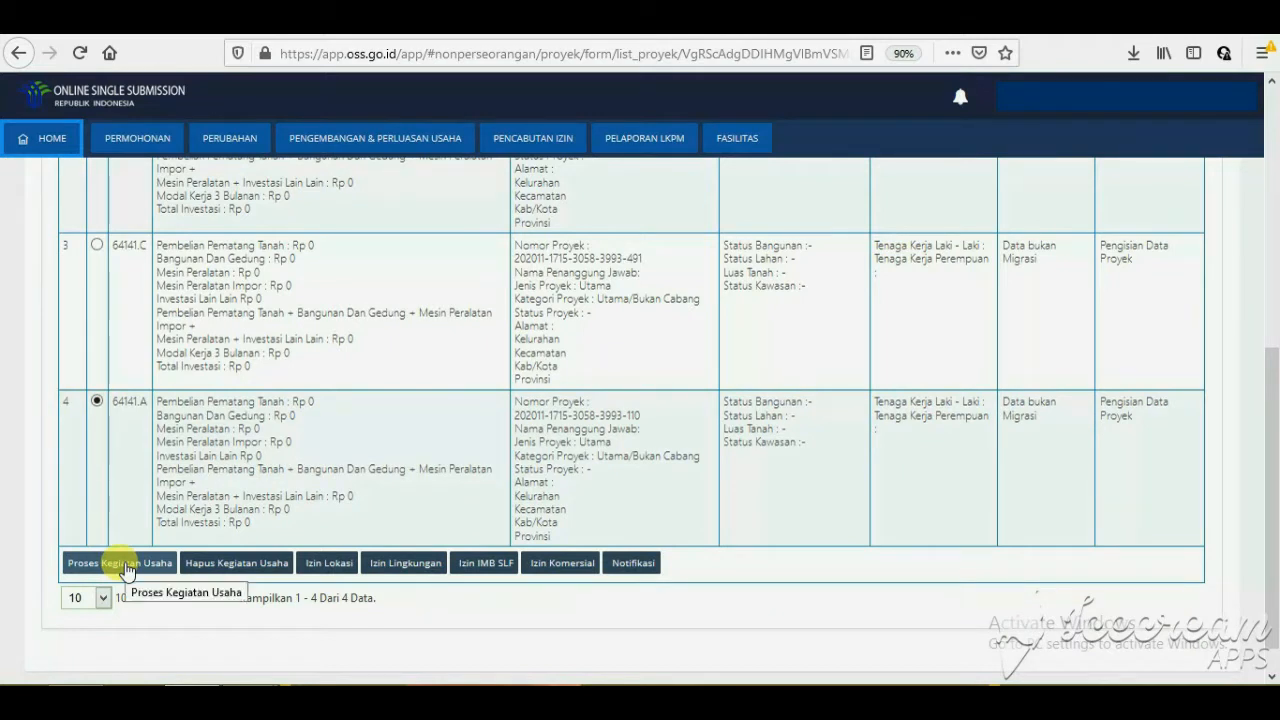
left_click(314, 564)
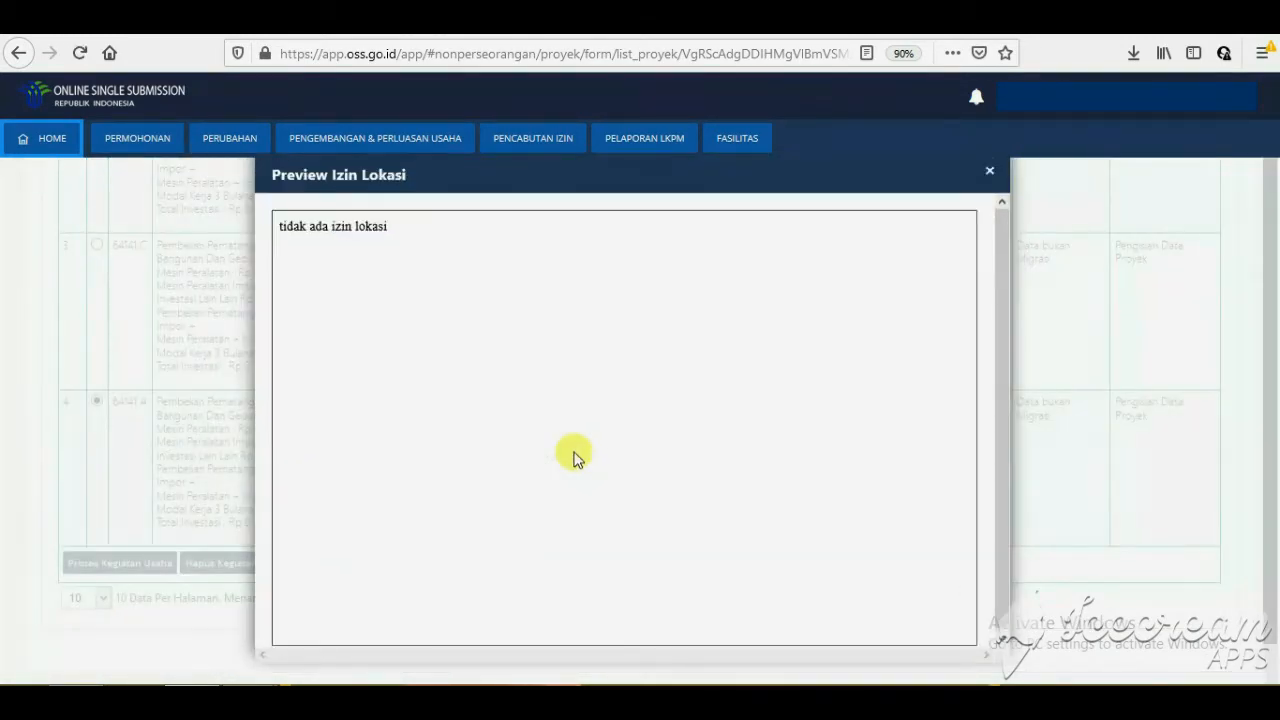
left_click(988, 171)
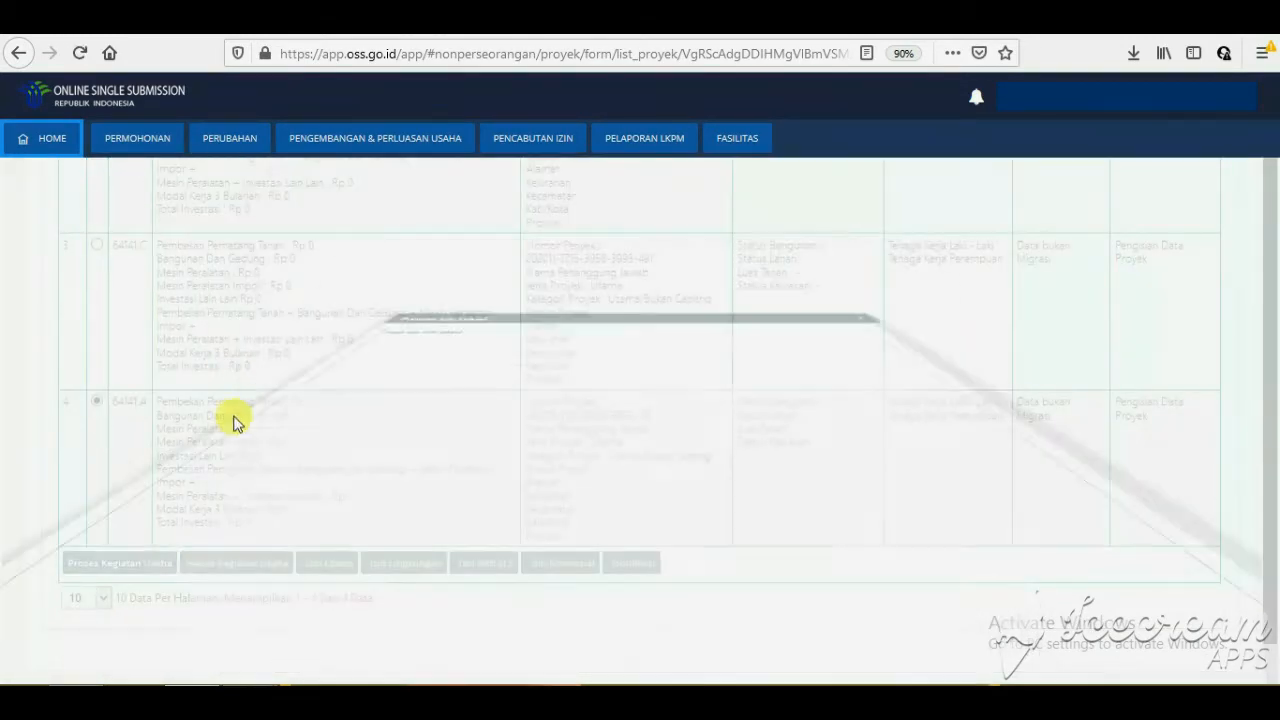
left_click(118, 566)
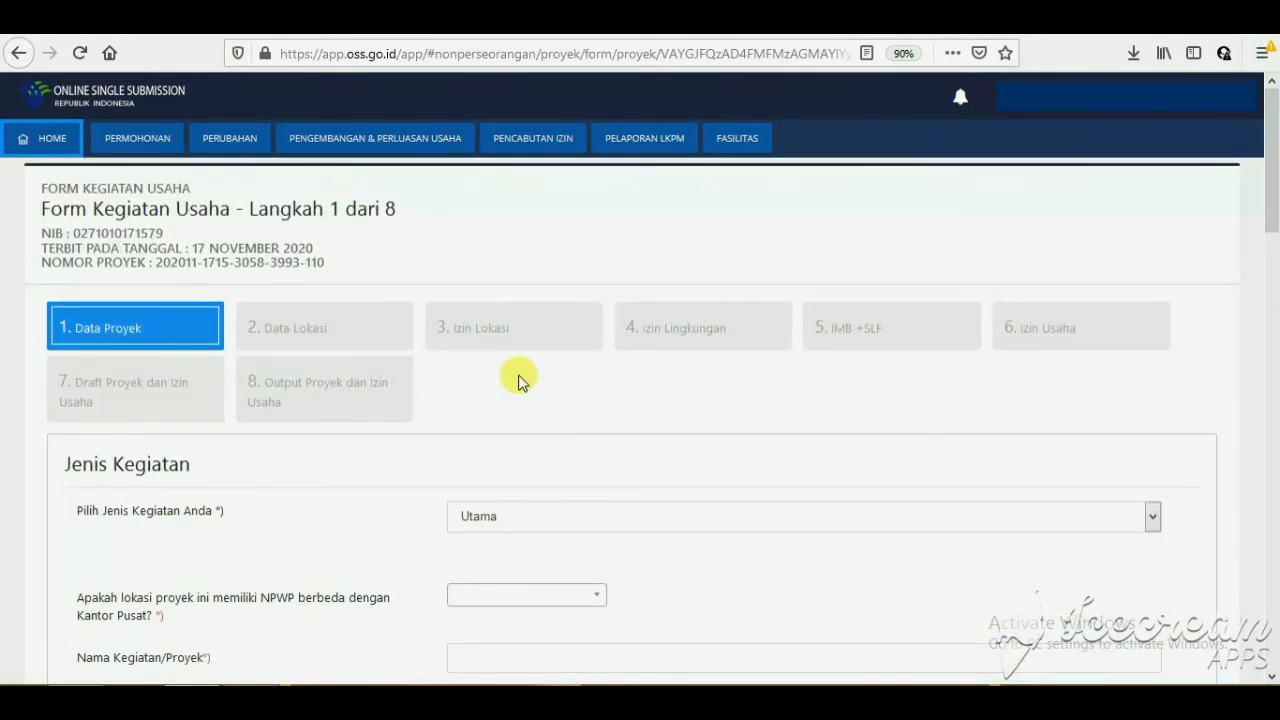
Answer Tidak to whether the project location has a different NPWP and name the activity "USAHA SIMPAN PINJAM KONVENSIONAL".
scroll(518, 381, "down", 2)
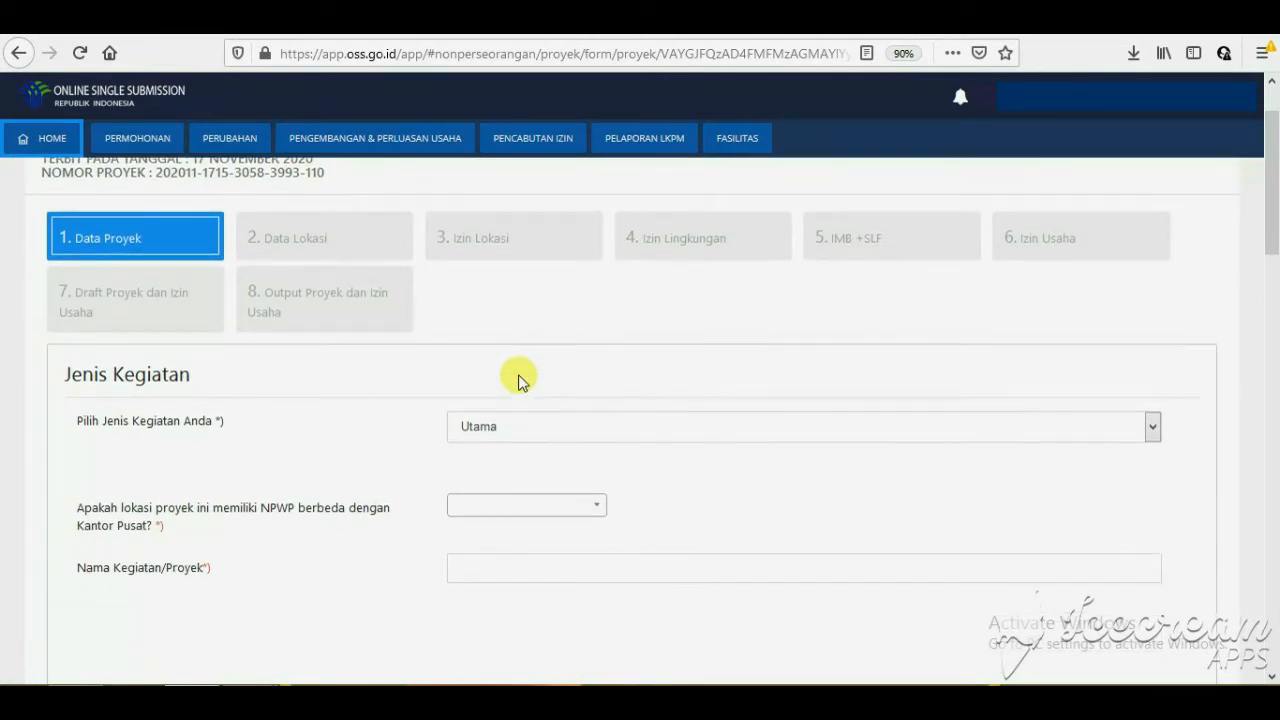
left_click(595, 510)
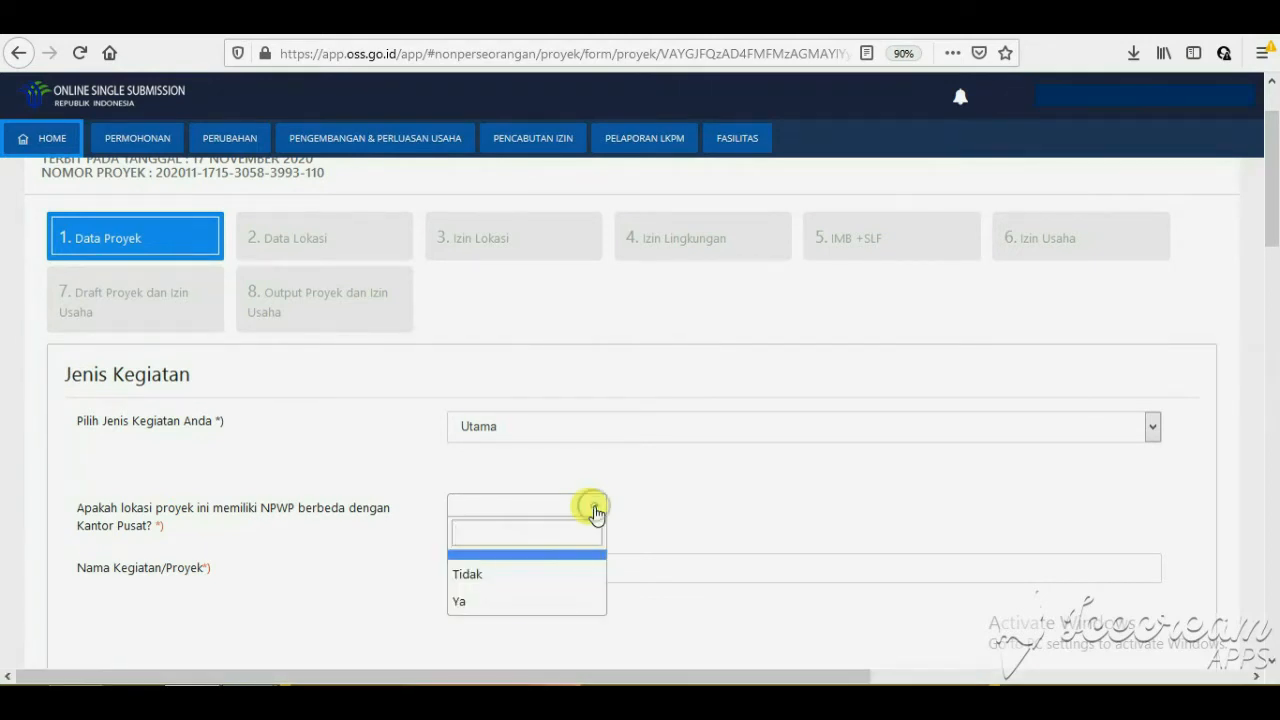
left_click(536, 578)
scroll(668, 491, "down", 3)
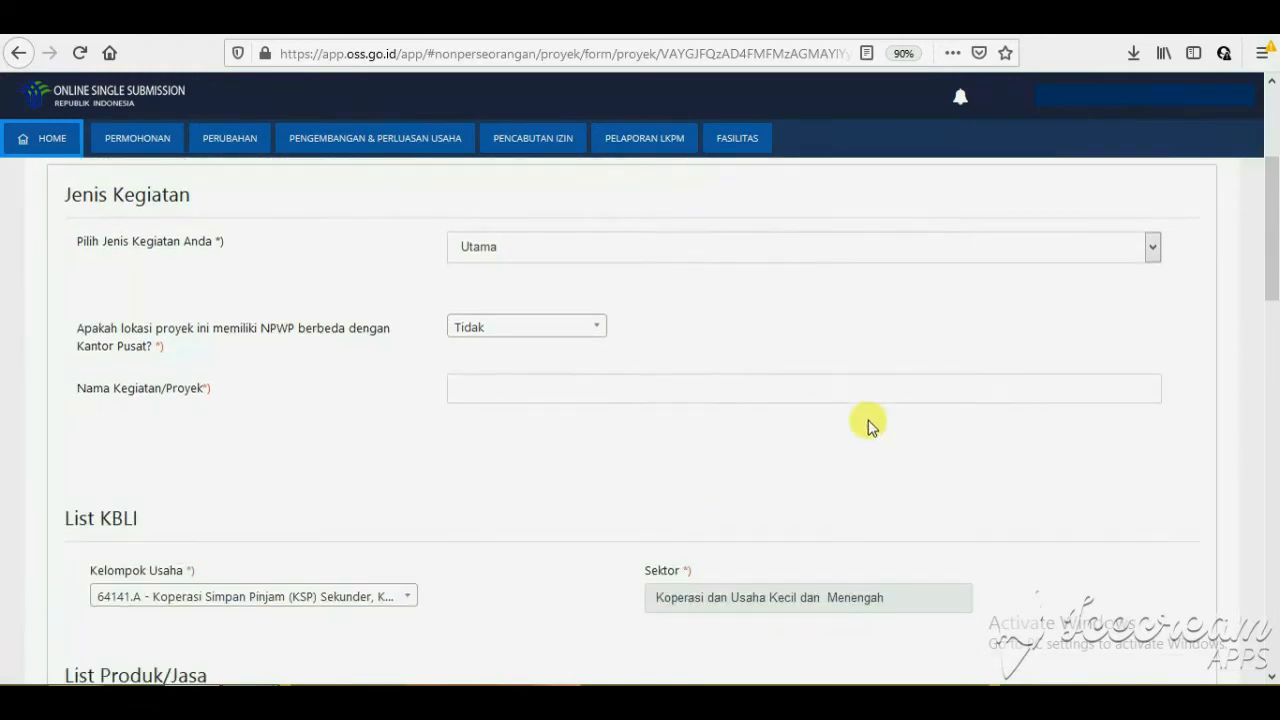
left_click(995, 387)
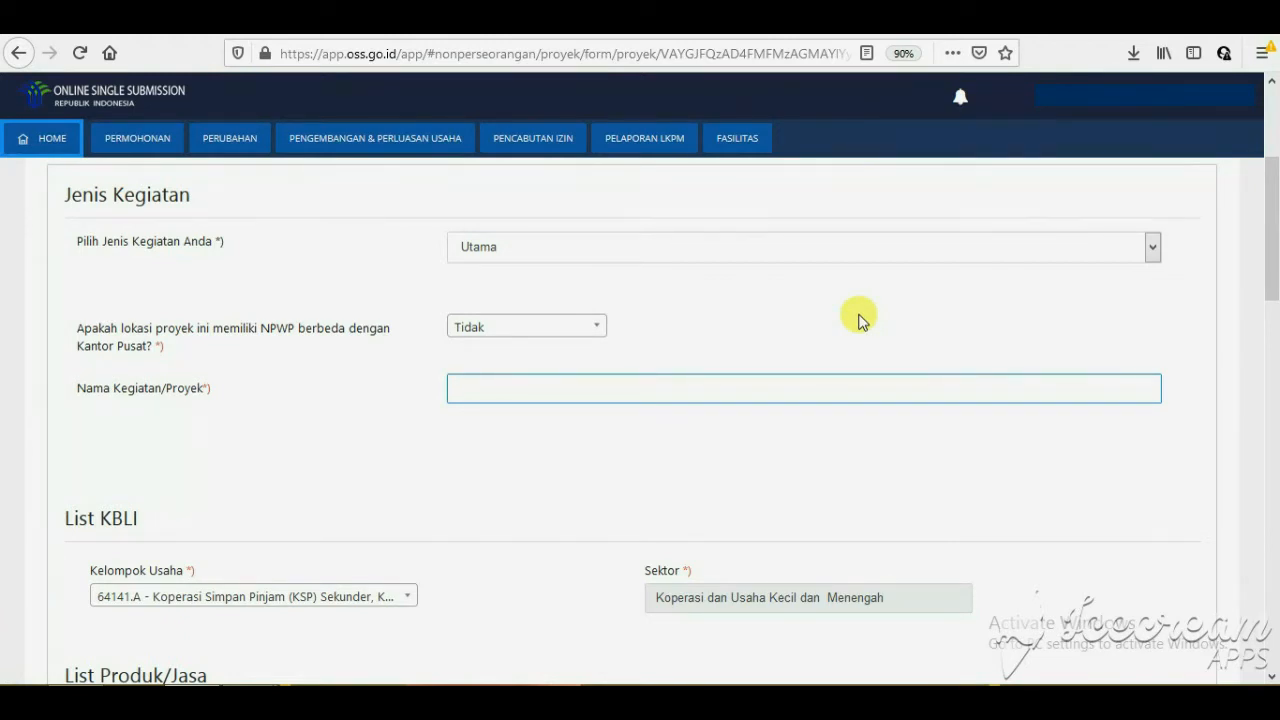
type("USAHA SIMPAN P")
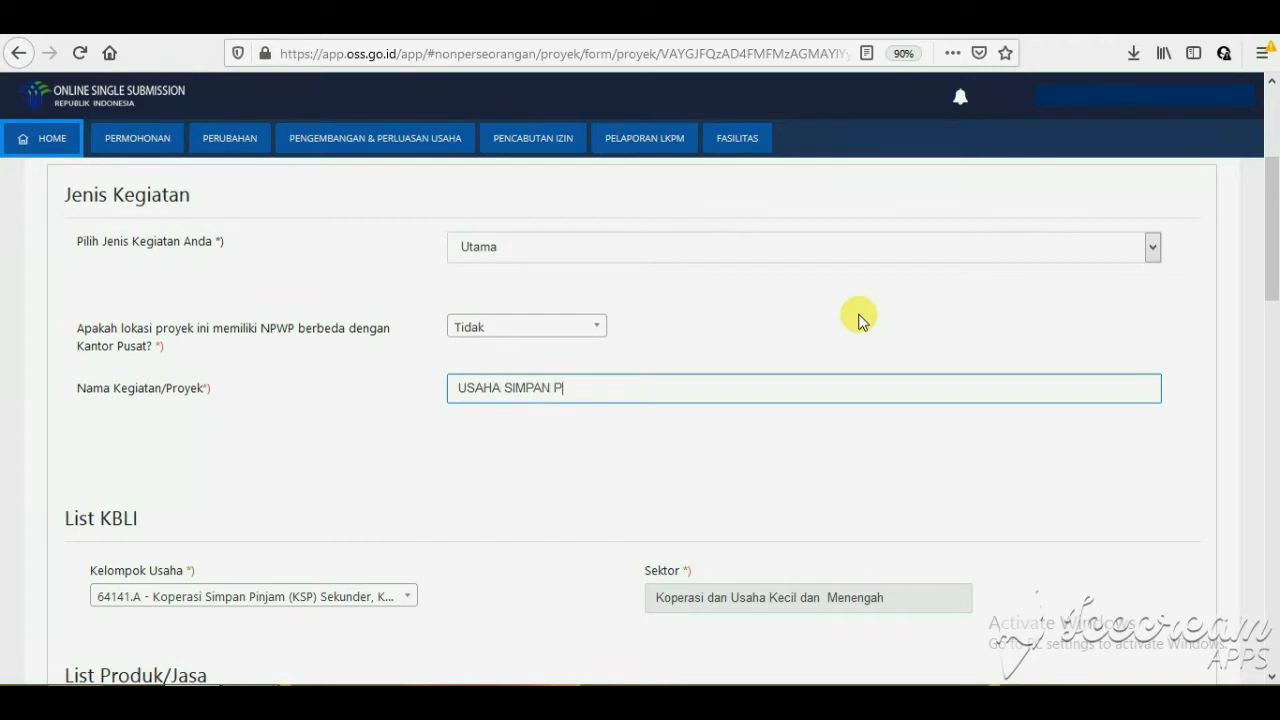
type("INJAM KONVENSIONAL")
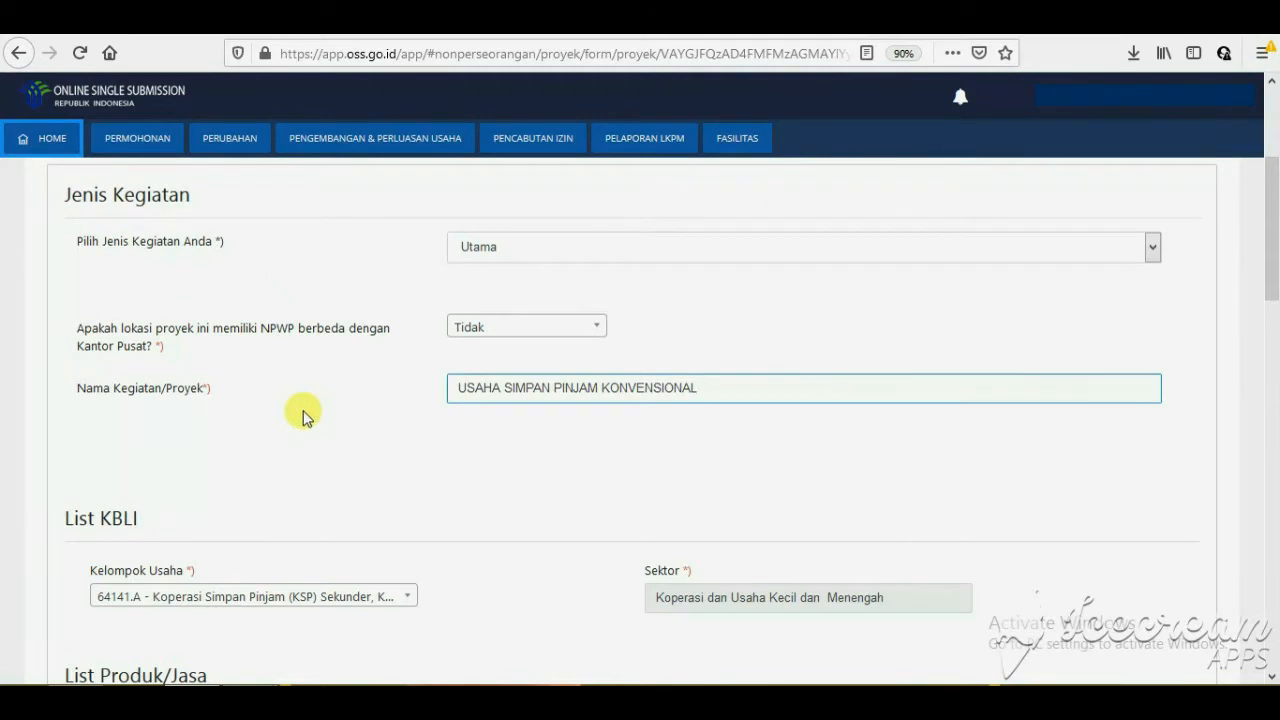
Start a new product/service entry and set its capacity unit to Rp and its capacity to 1 per year.
scroll(300, 411, "down", 2)
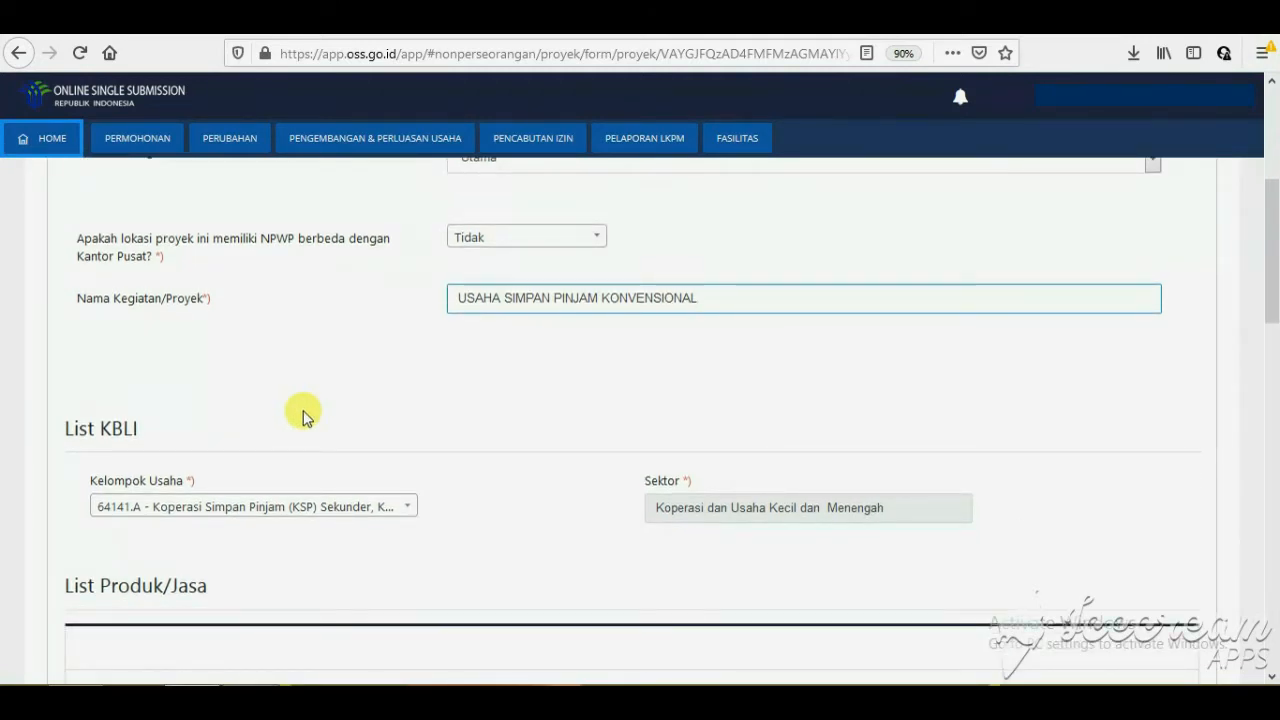
scroll(303, 411, "down", 4)
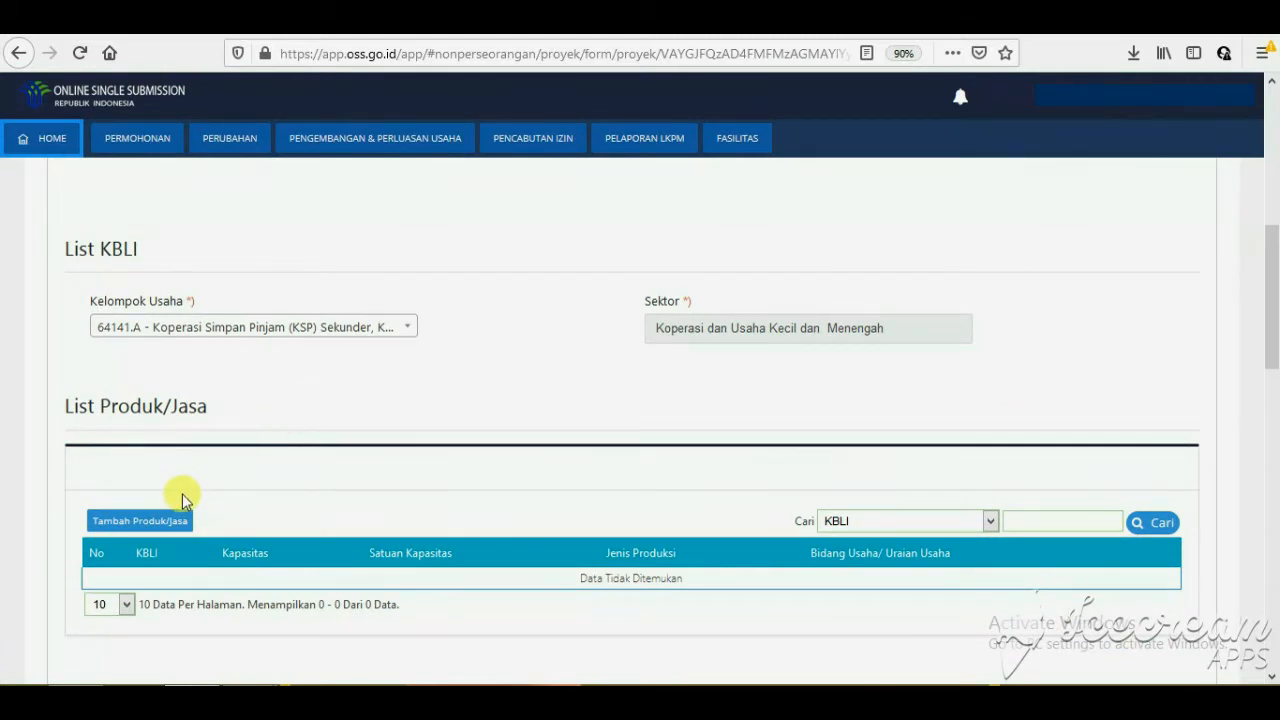
scroll(190, 490, "down", 2)
scroll(206, 486, "down", 5)
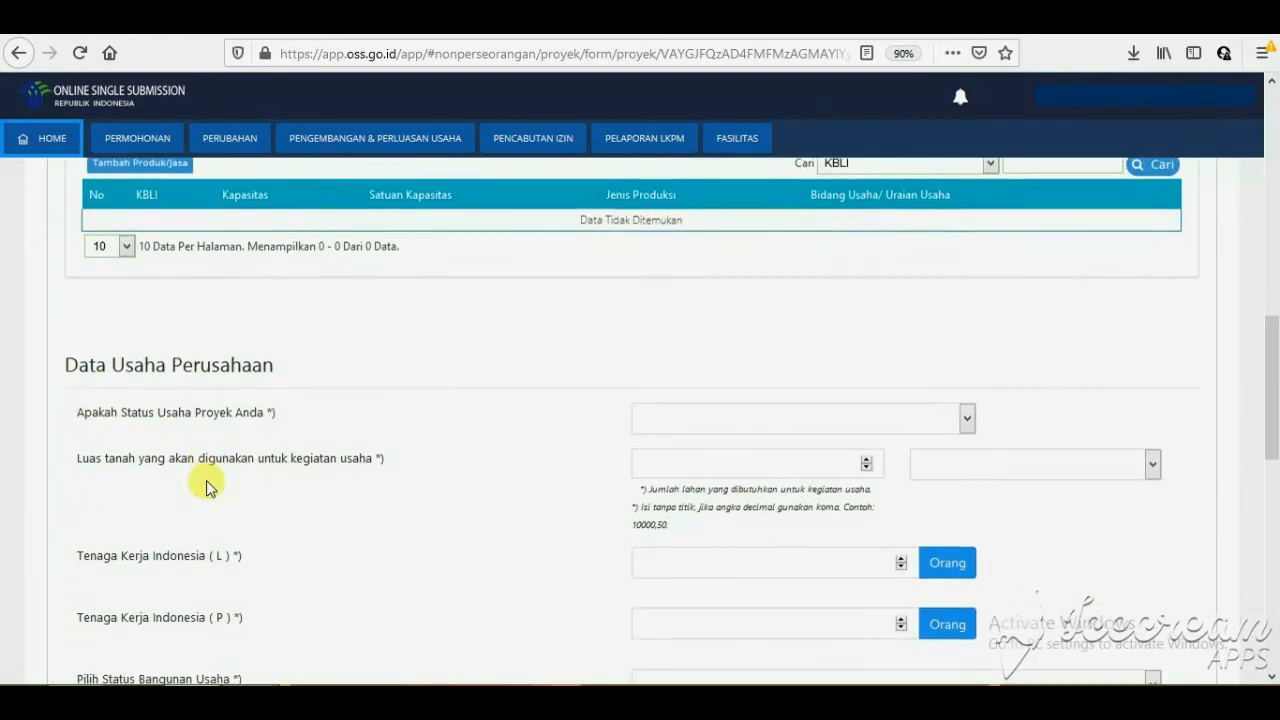
scroll(178, 410, "up", 4)
left_click(155, 342)
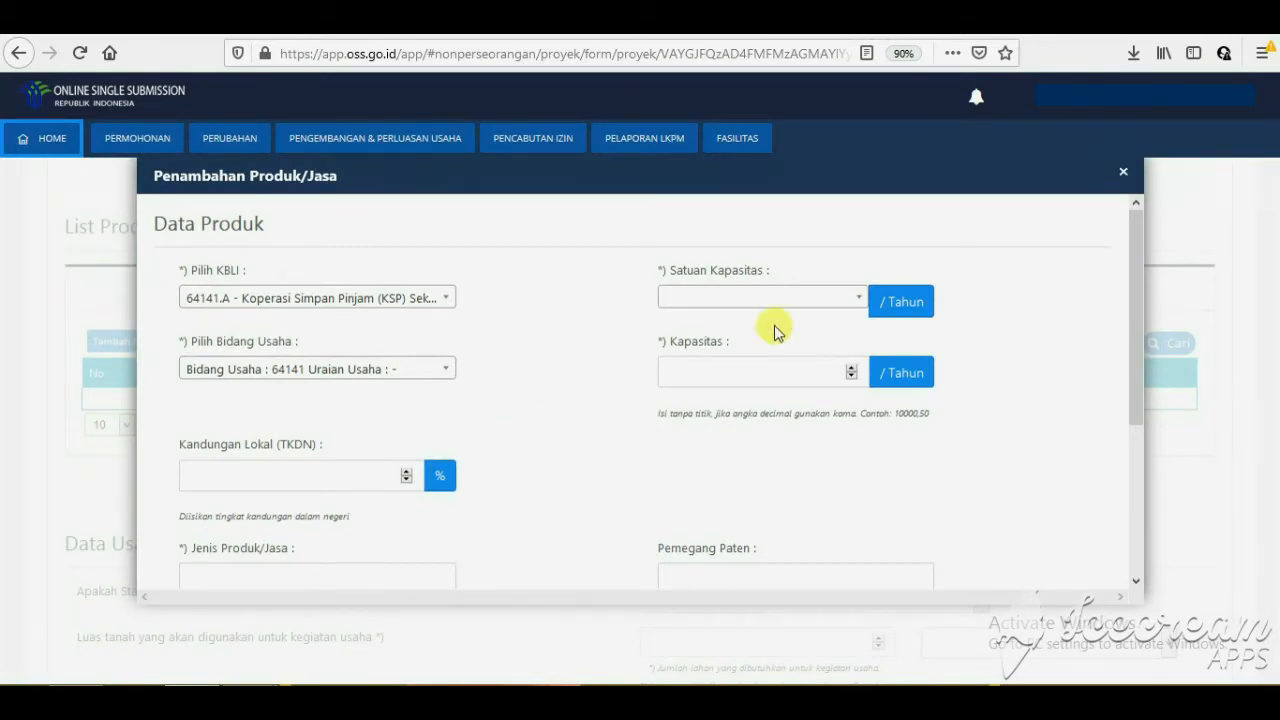
left_click(825, 301)
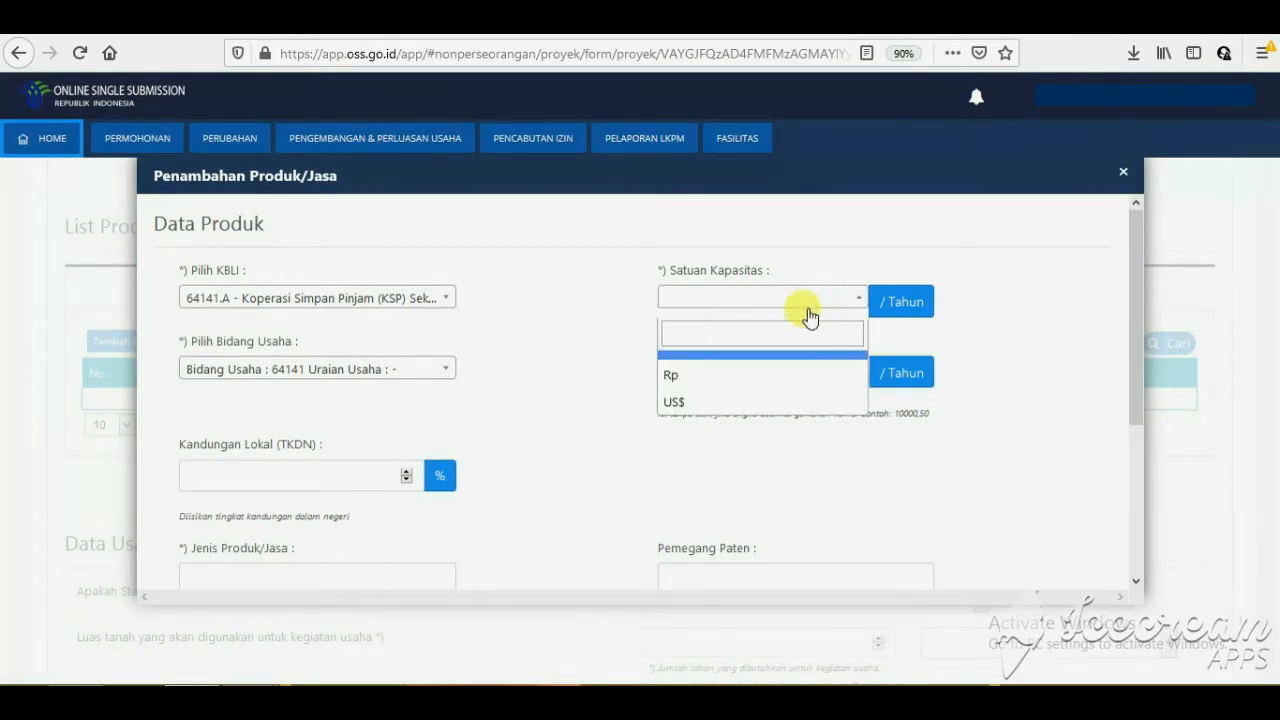
left_click(729, 376)
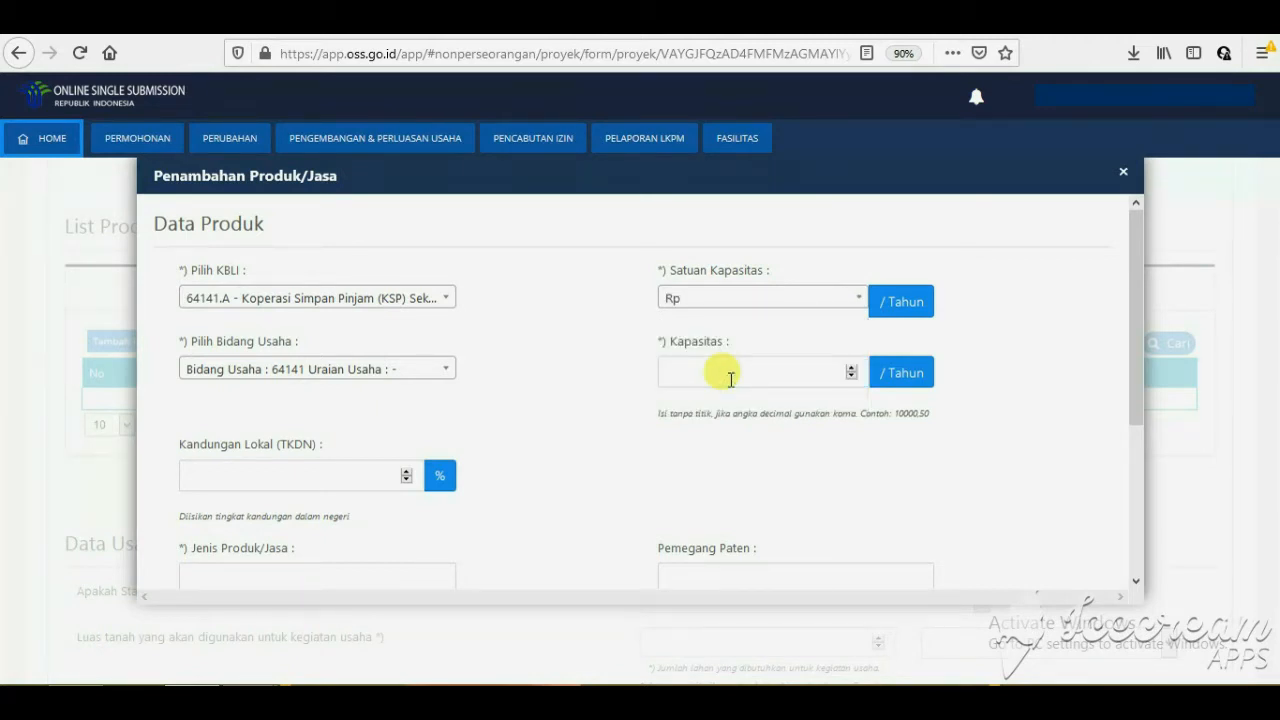
left_click(850, 368)
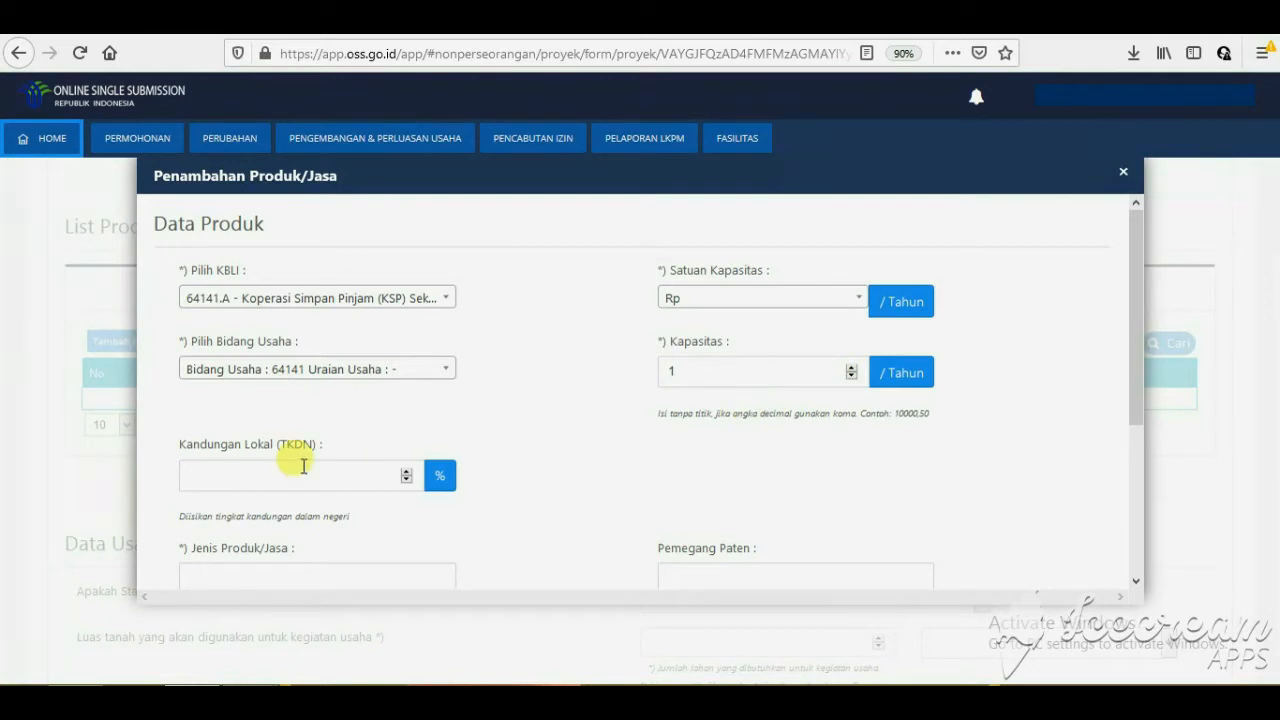
Set the product's local content (Kandungan Lokal, TKDN) to 98 %.
scroll(314, 448, "down", 1)
scroll(314, 448, "down", 2)
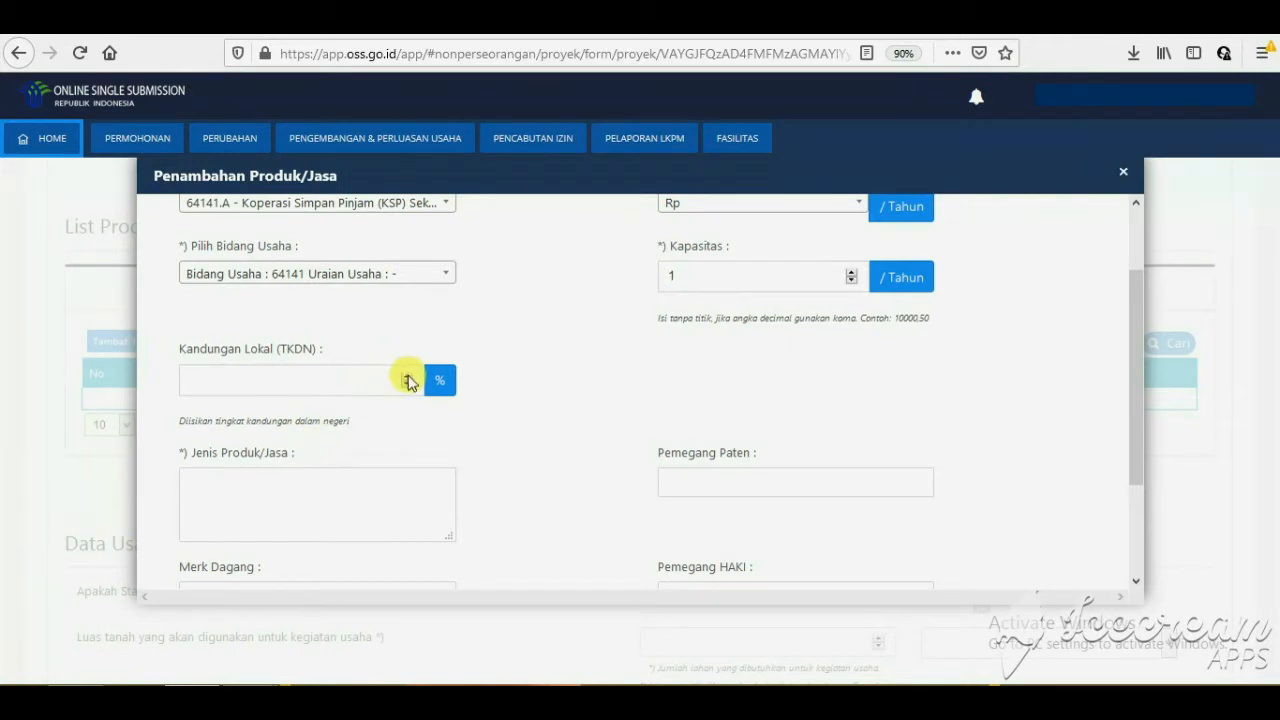
left_click(377, 380)
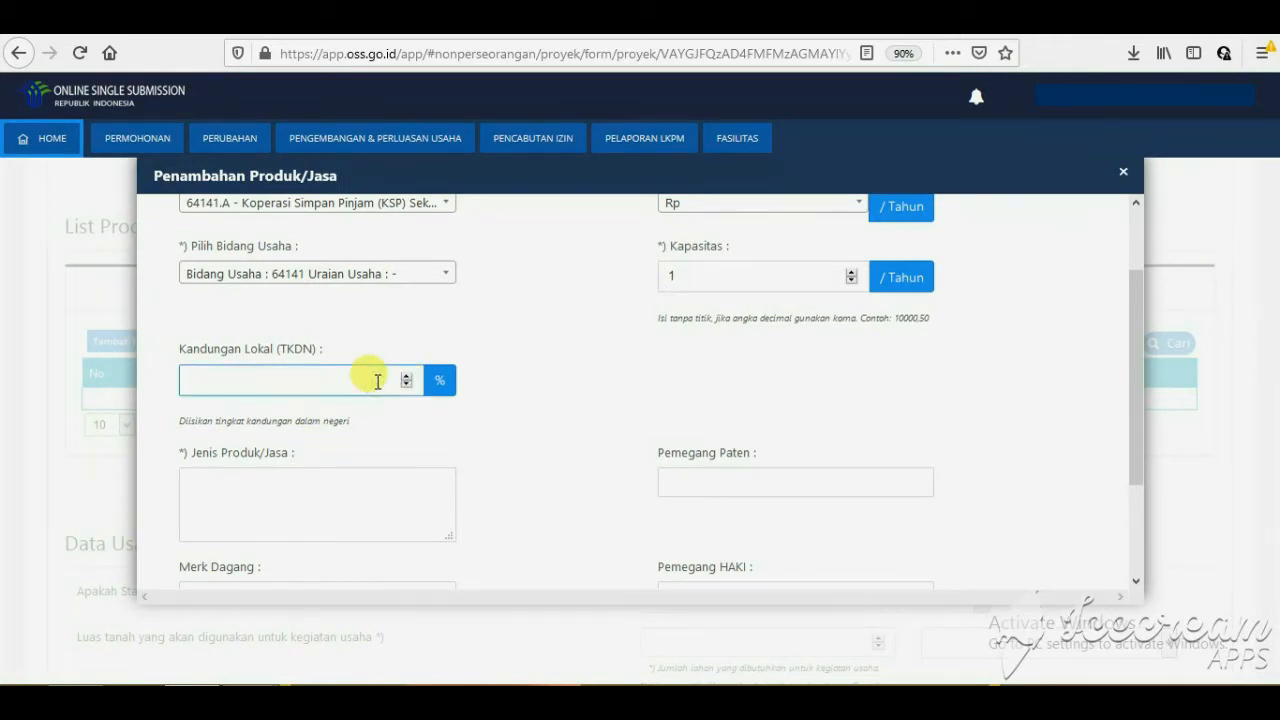
type("100")
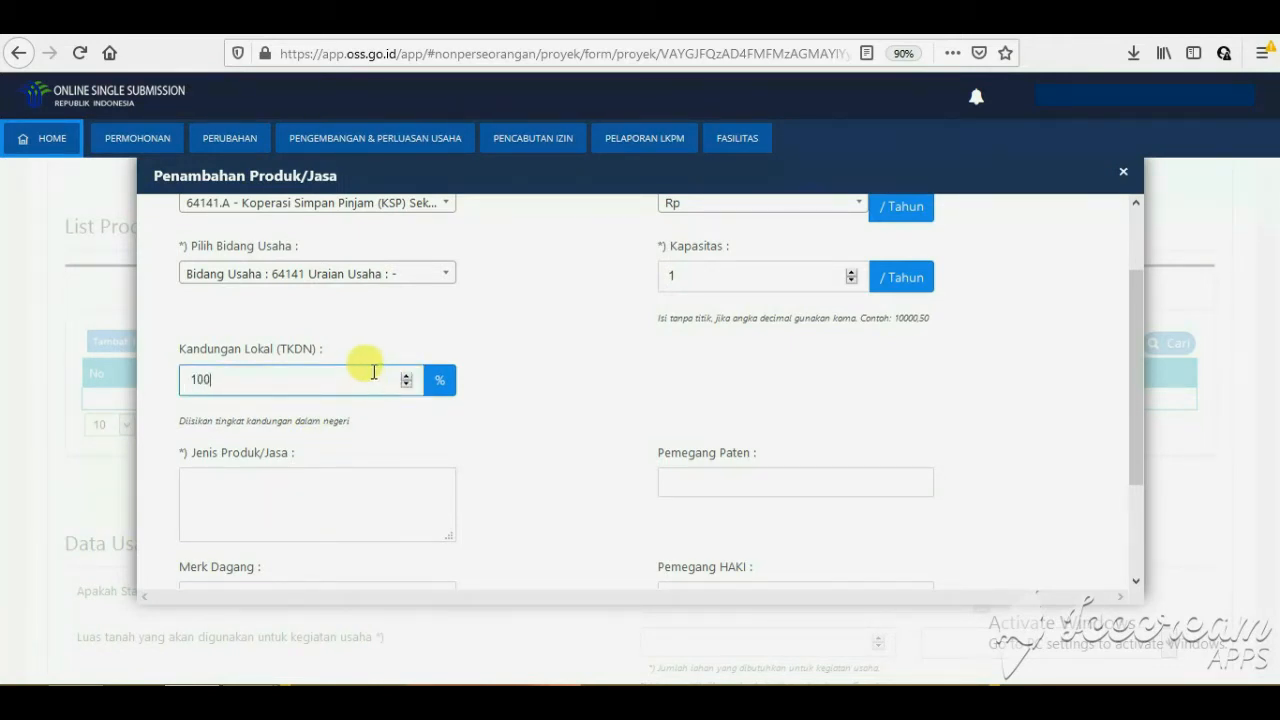
key("BackSpace")
key("BackSpace")
key("BackSpace")
type("98")
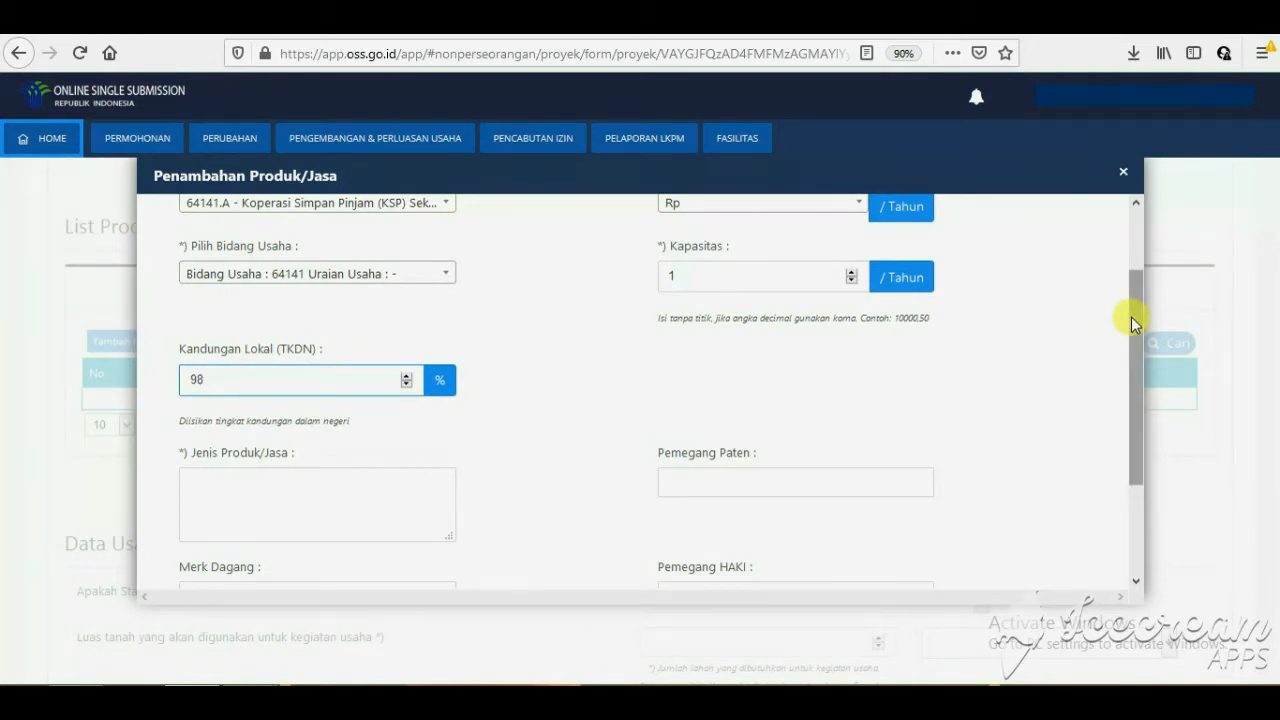
Change the product's local content (Kandungan Lokal, TKDN) to 100 %.
left_click_drag(1131, 323, 1115, 425)
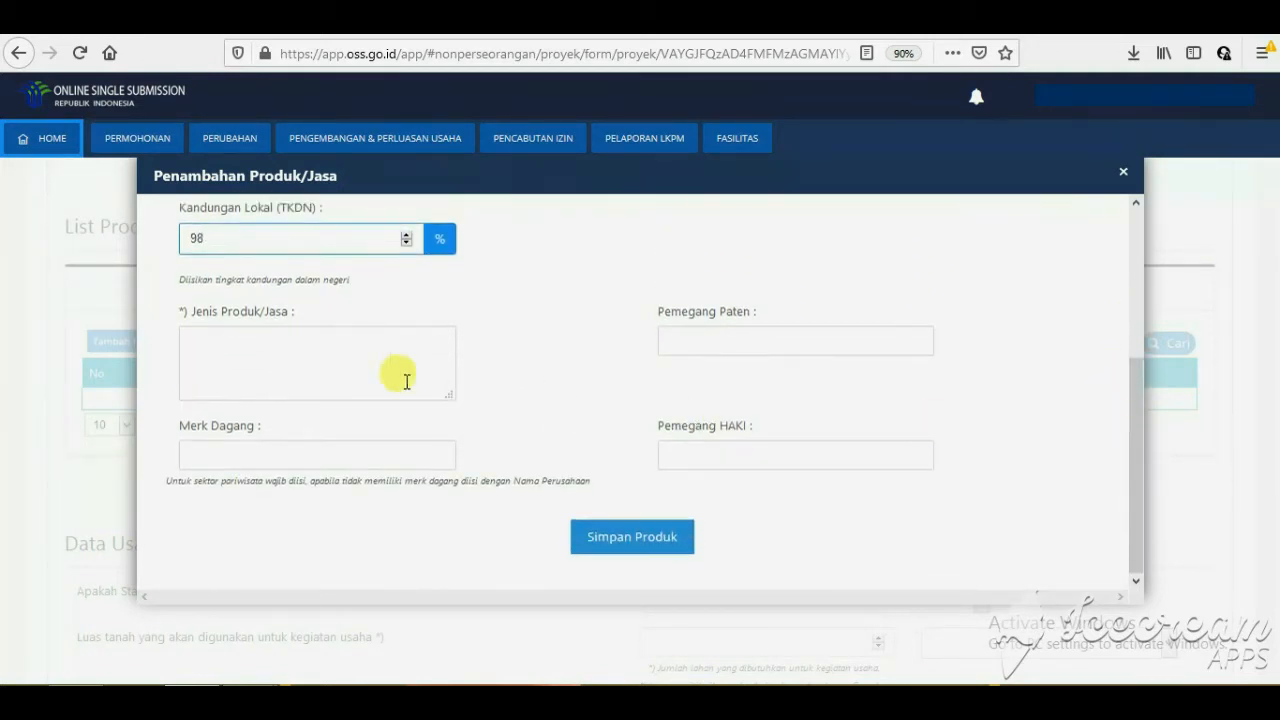
left_click(322, 348)
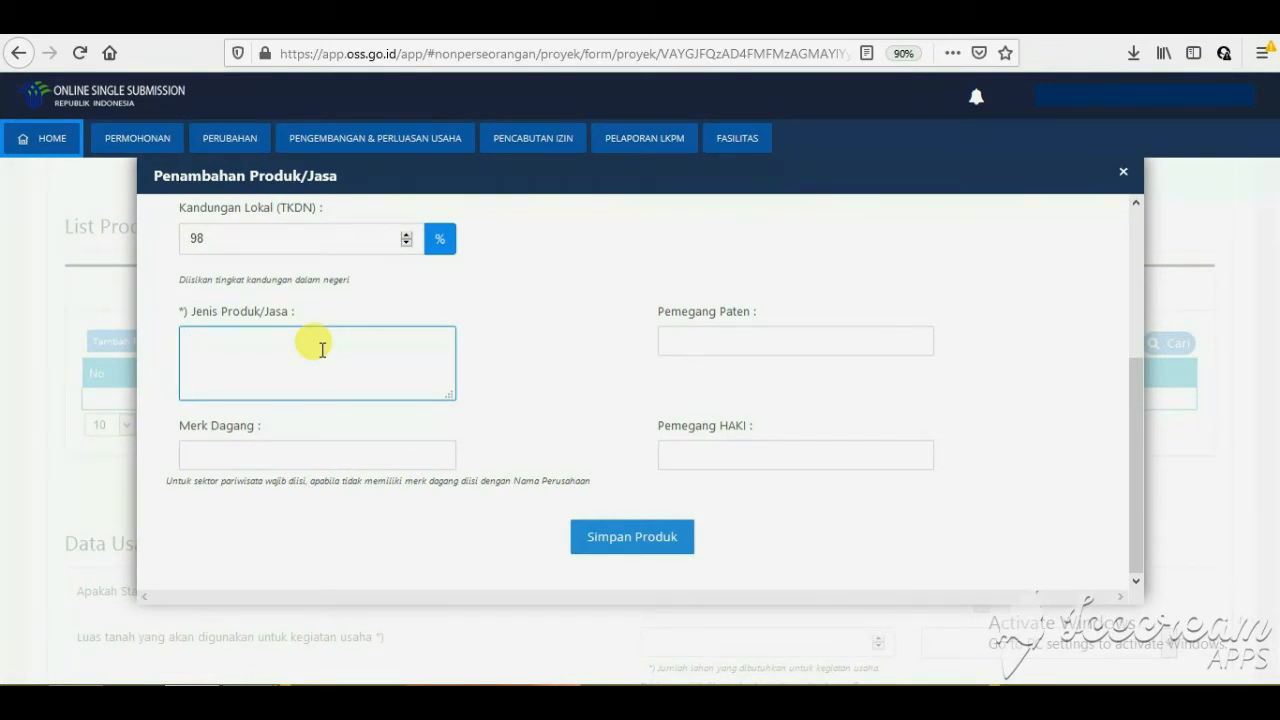
left_click(246, 238)
key("BackSpace")
key("BackSpace")
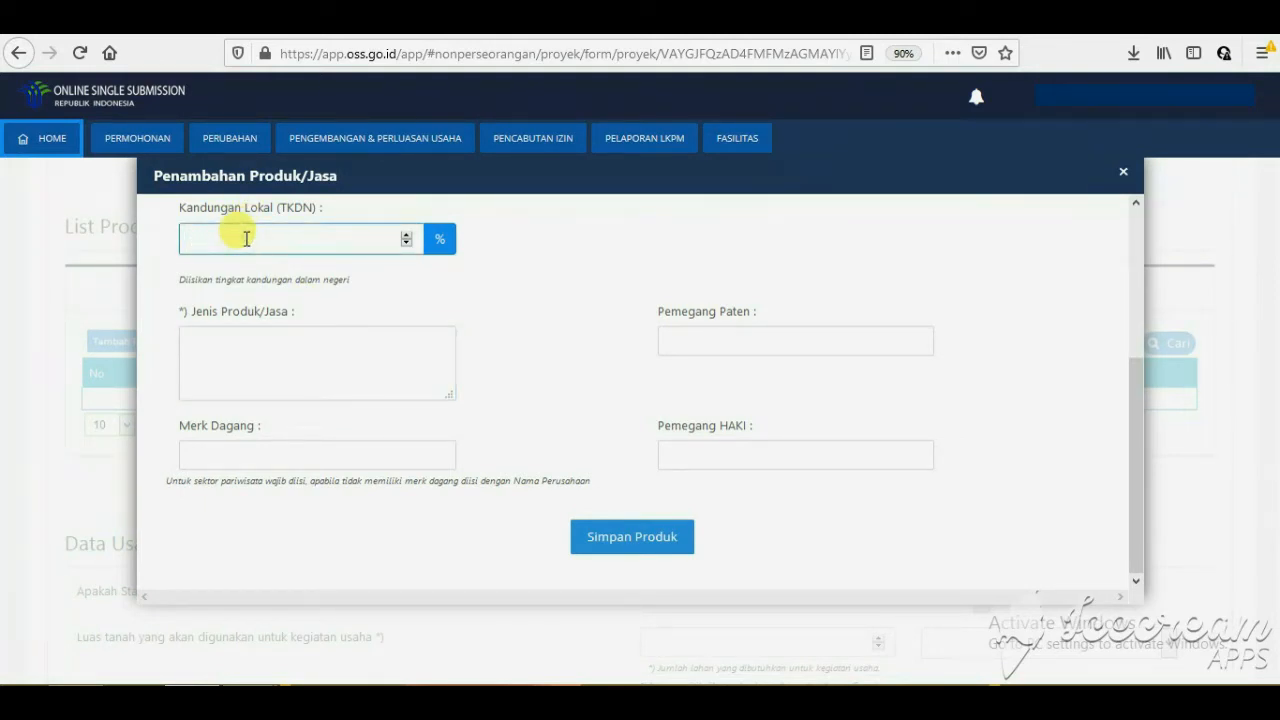
type("10")
key("BackSpace")
type("00")
Enter "USAHA SIMPAN PINJAM KONVENSIONAL" as the product/service type and leave the patent holder blank.
left_click(252, 356)
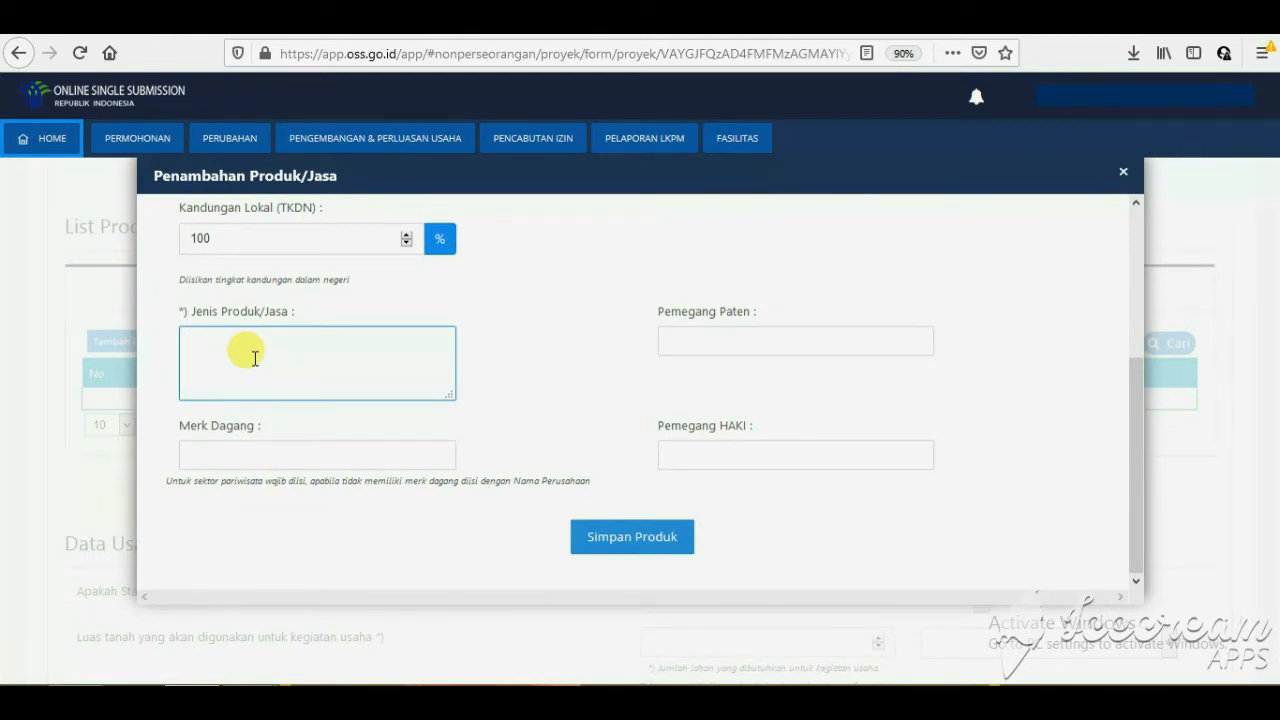
type("USAHA SIMPAN PINJAM K")
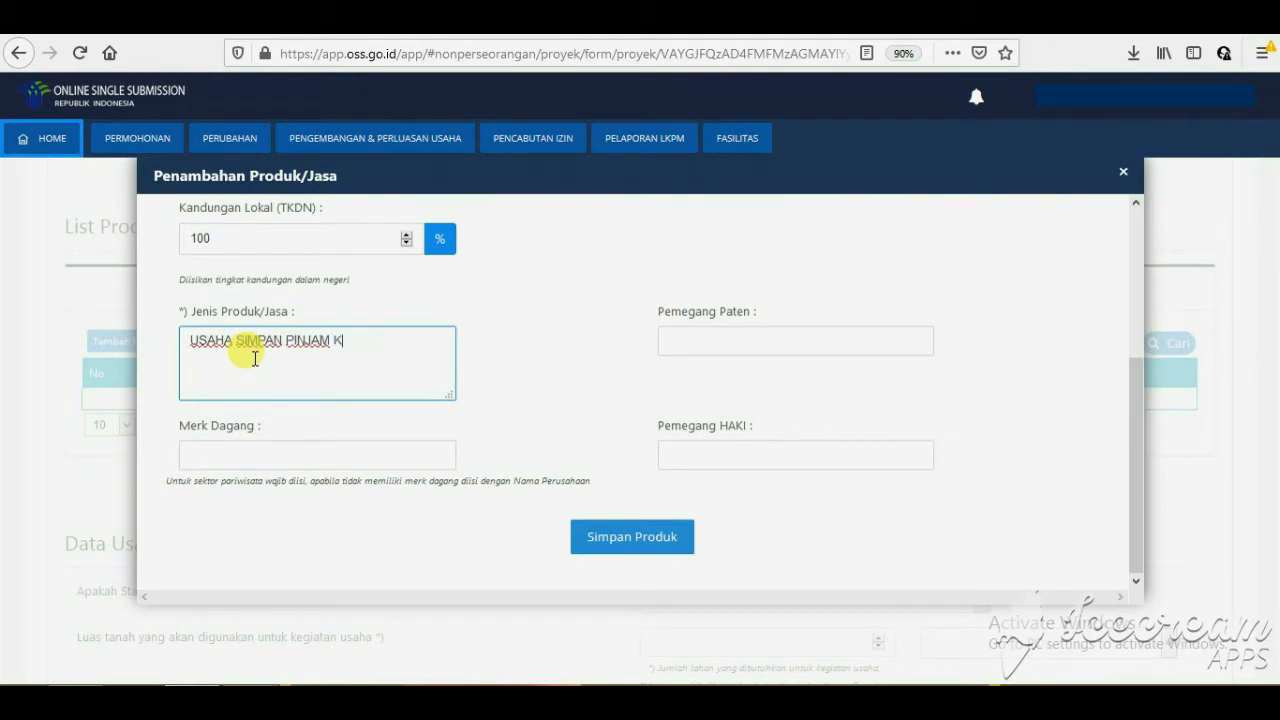
type("ONVENSIONAL")
scroll(449, 500, "up", 4)
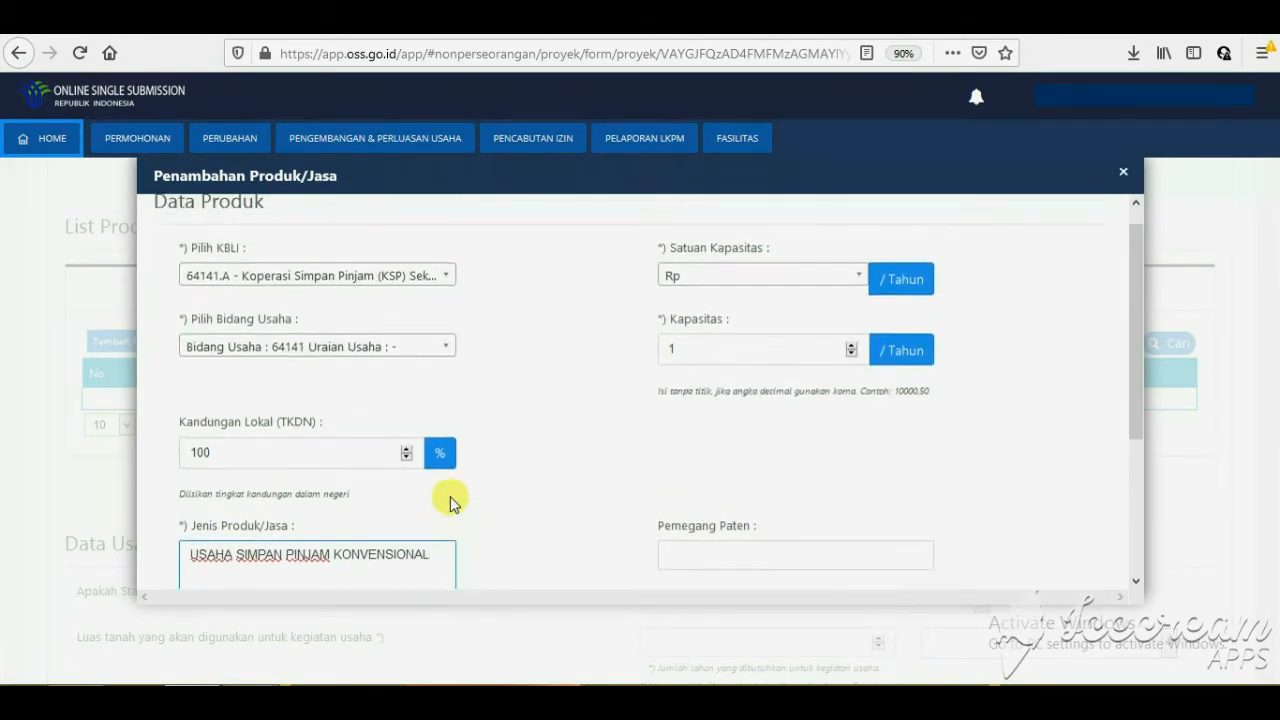
scroll(560, 471, "down", 4)
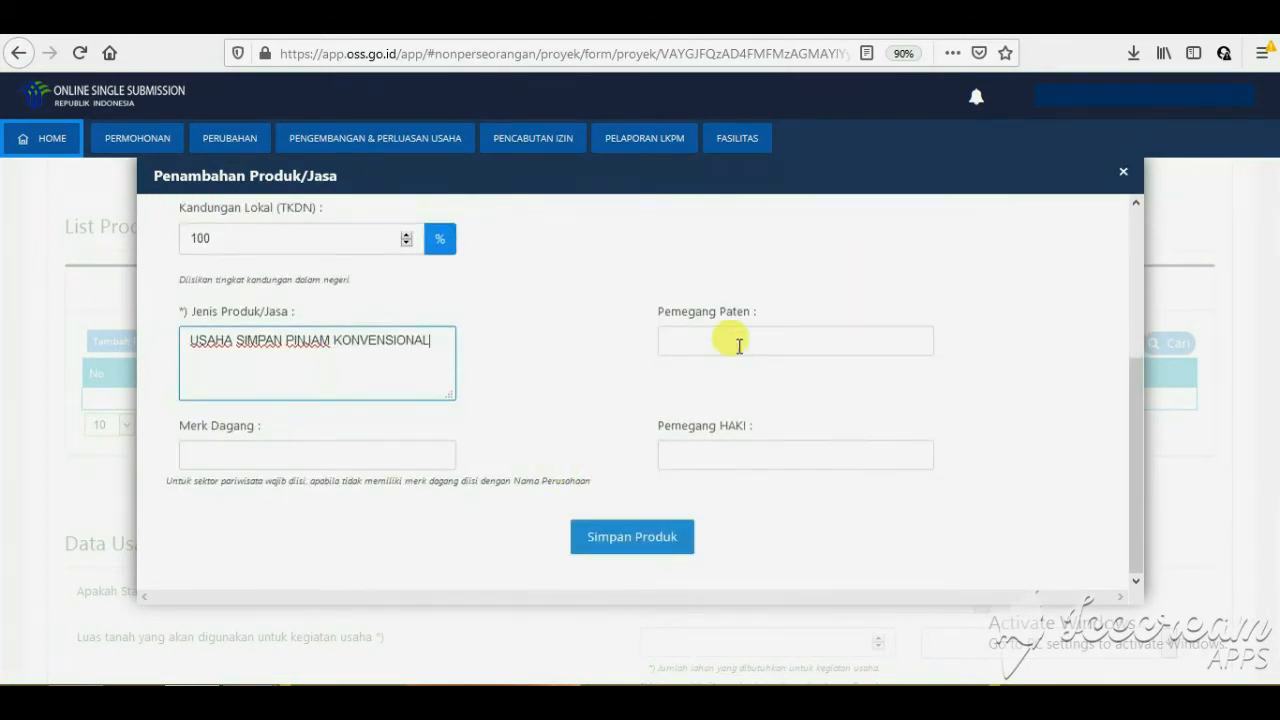
left_click(739, 346)
left_click(597, 392)
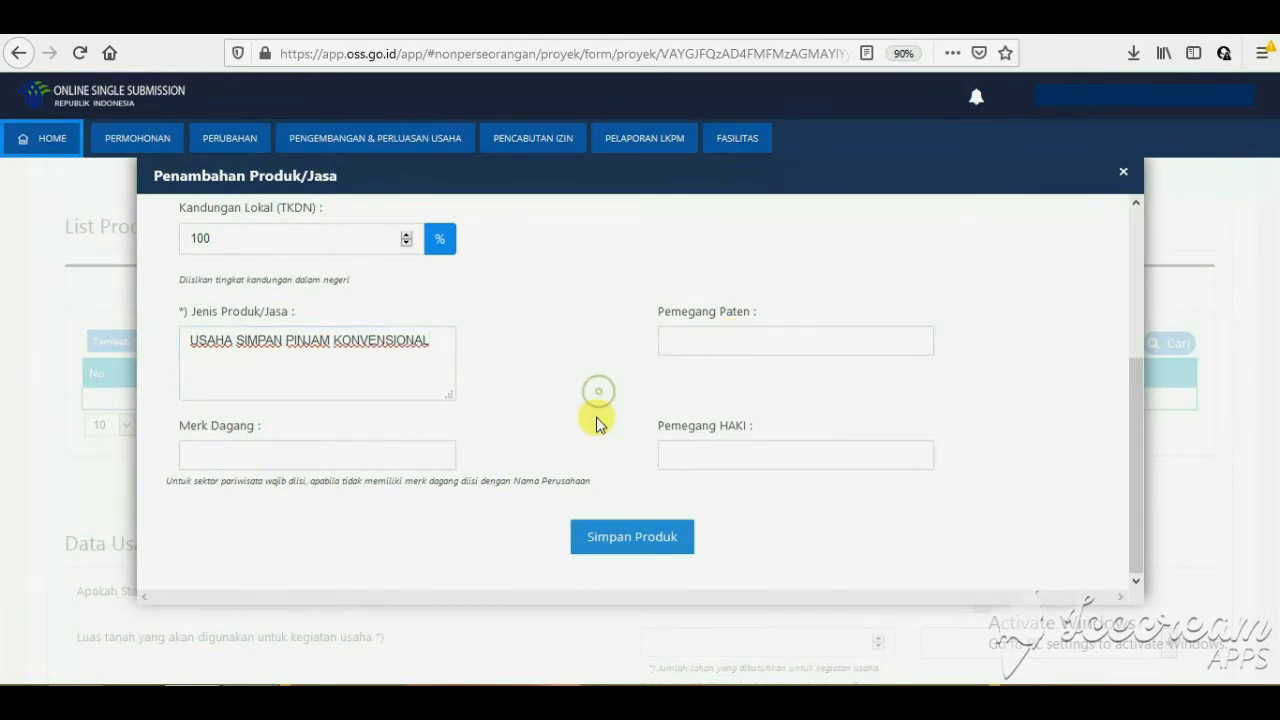
Save the product/service entry and set the land area used for the business activity to 100 M².
left_click(646, 554)
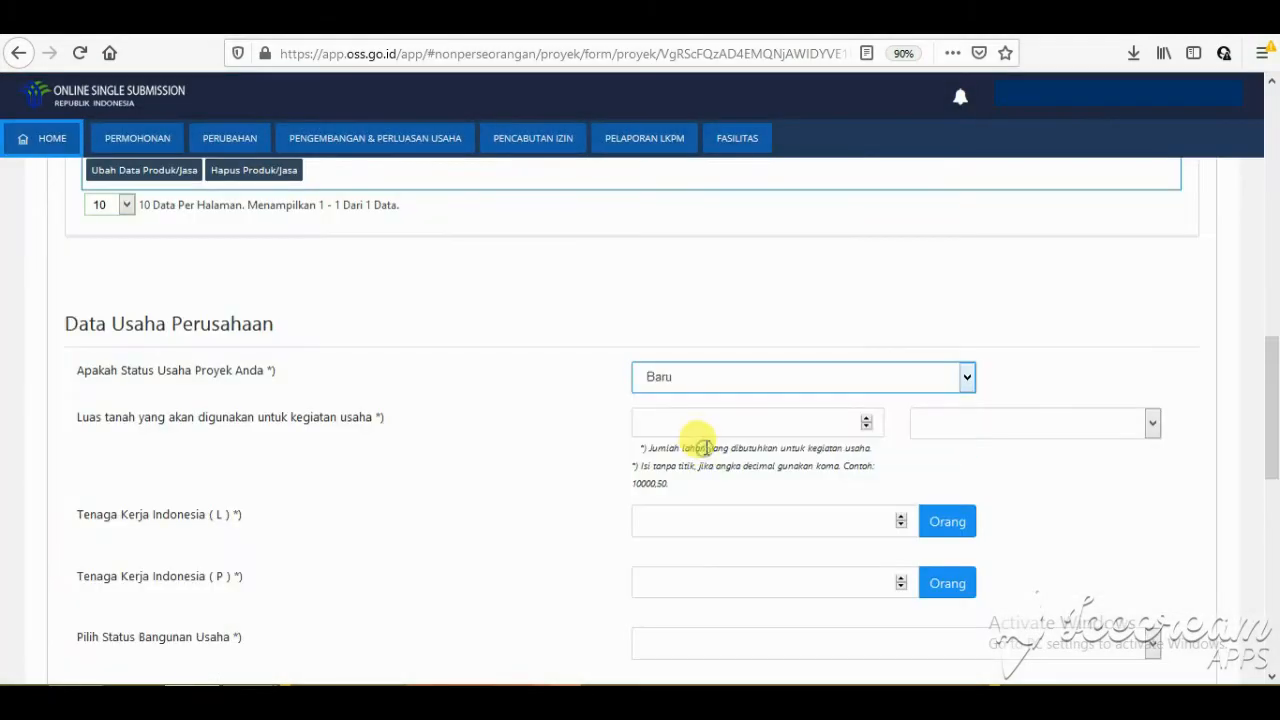
left_click(722, 425)
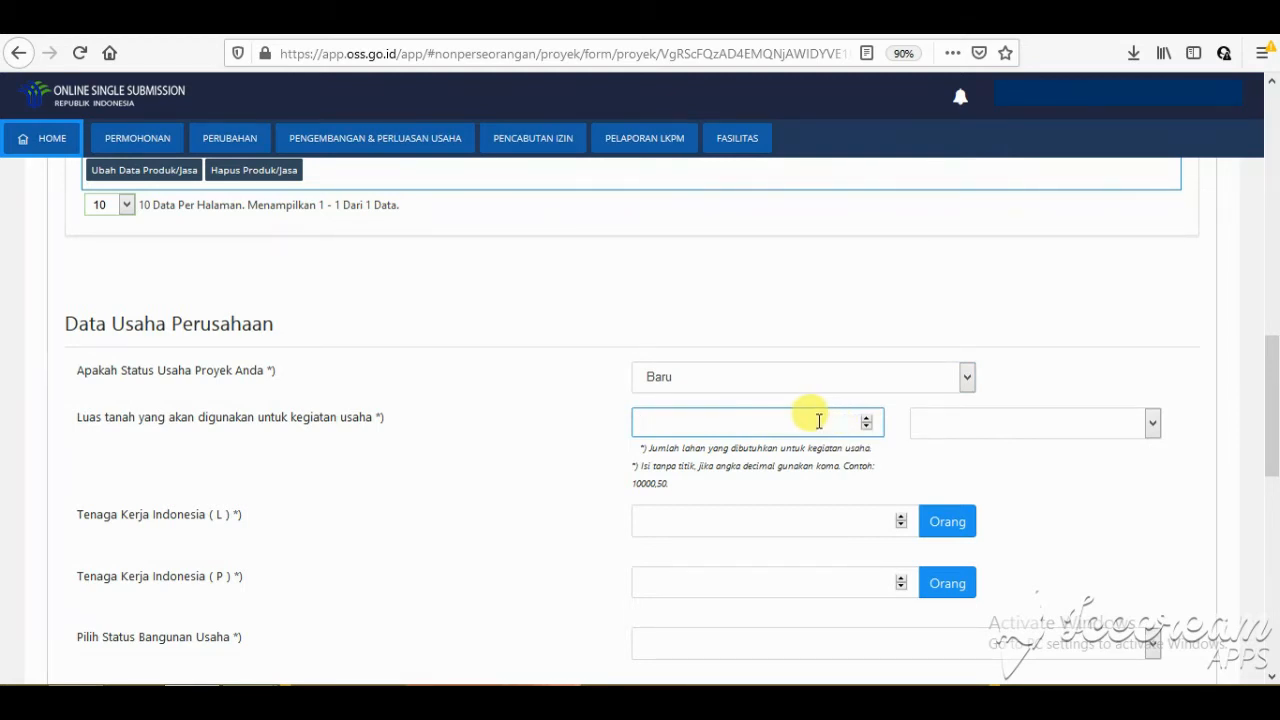
type("100")
key("Tab")
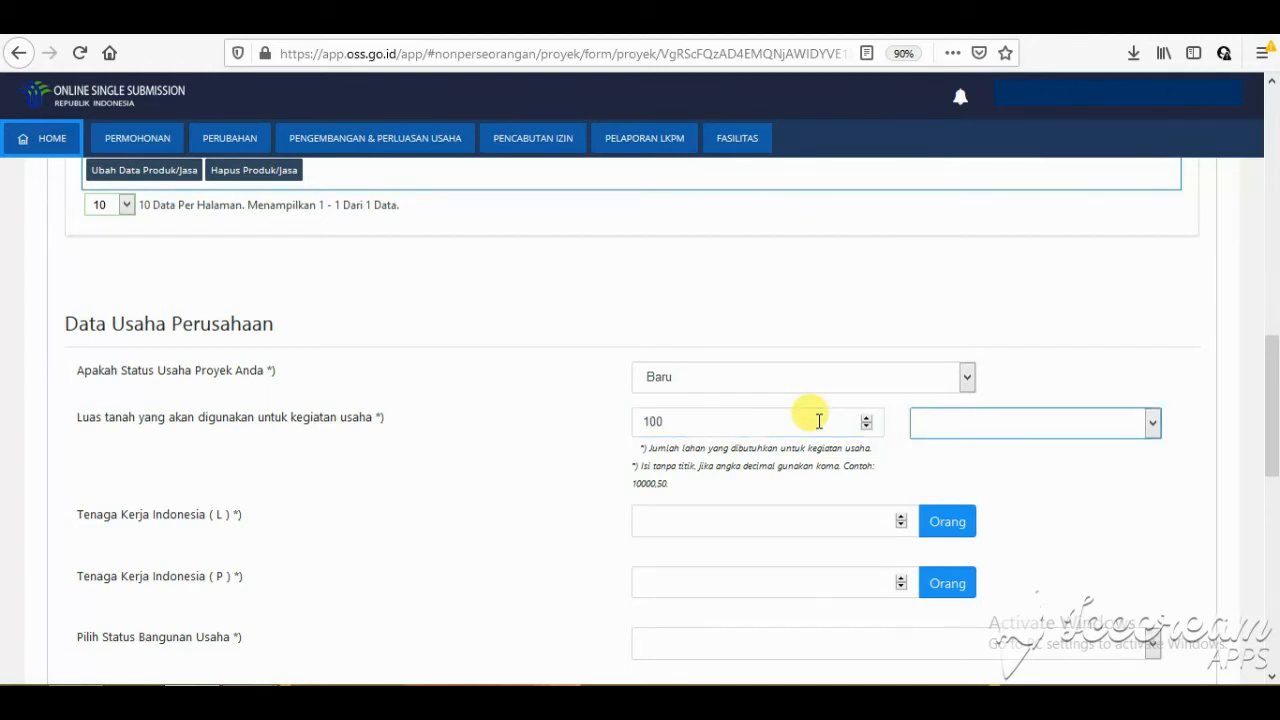
left_click(1140, 424)
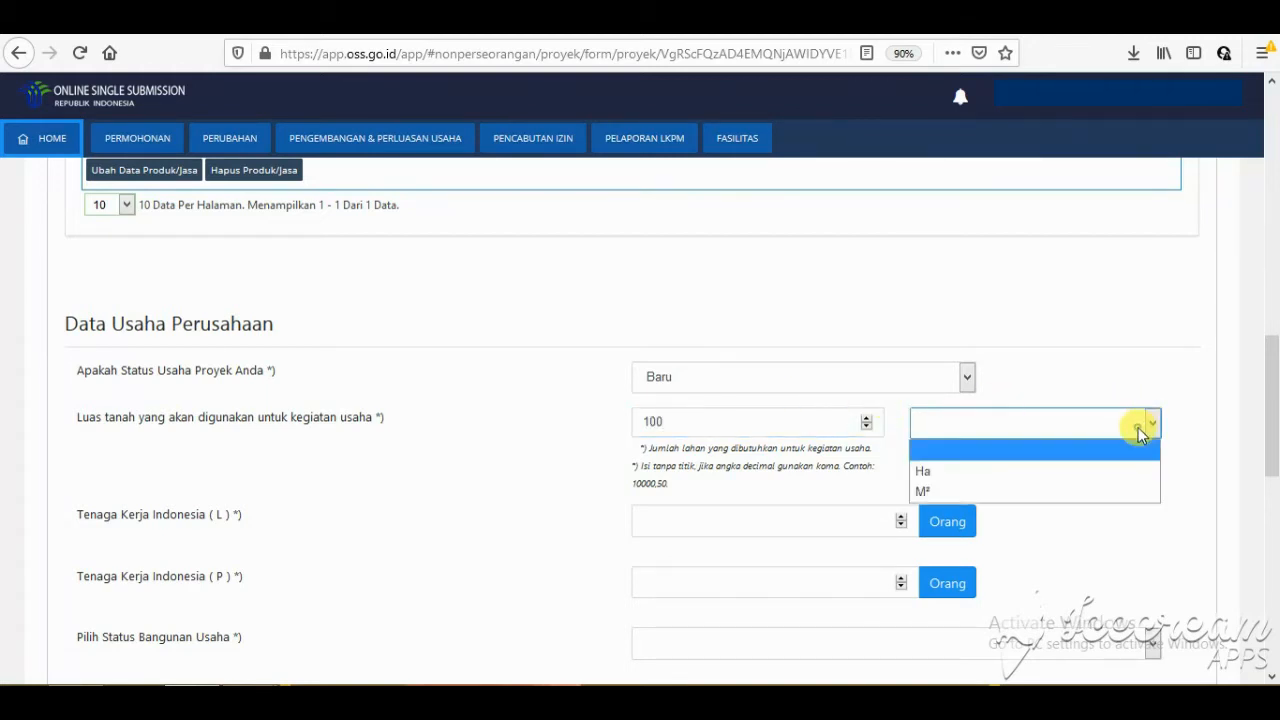
left_click(1005, 494)
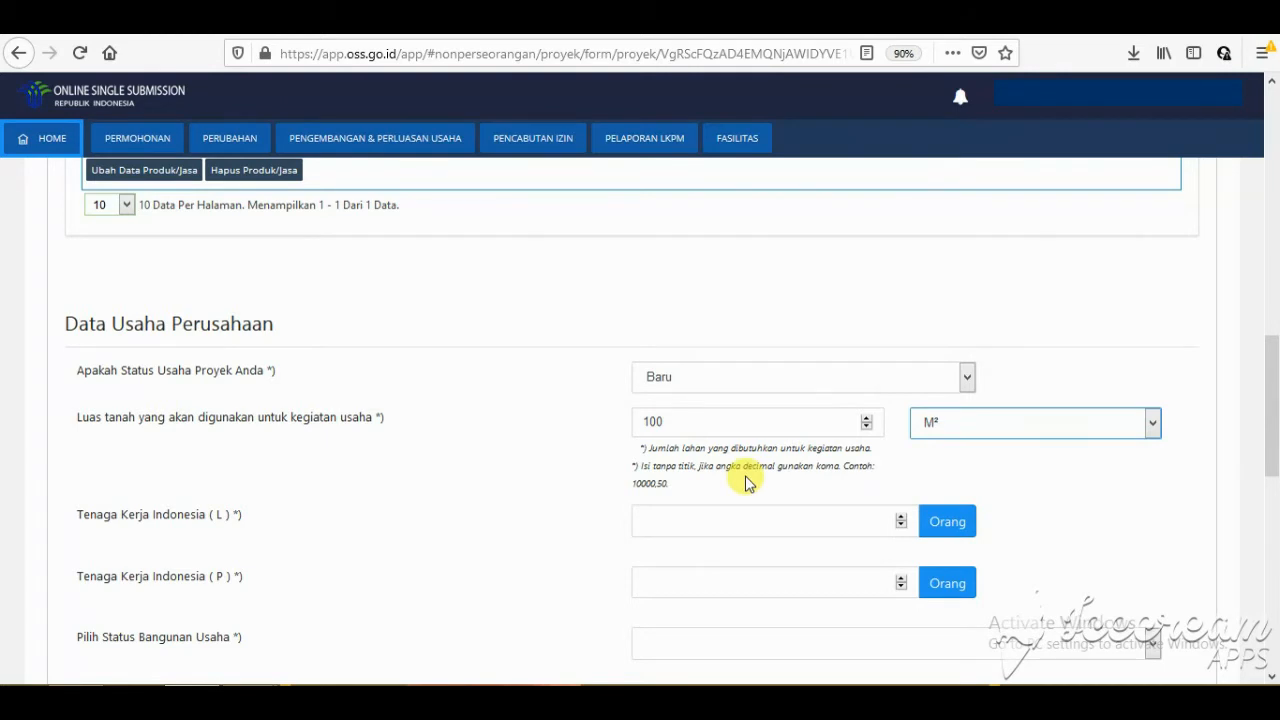
Set the Indonesian workforce to 2 male (L) and 3 female (P) workers, and the business building status to Sewa.
scroll(745, 483, "down", 2)
left_click(730, 434)
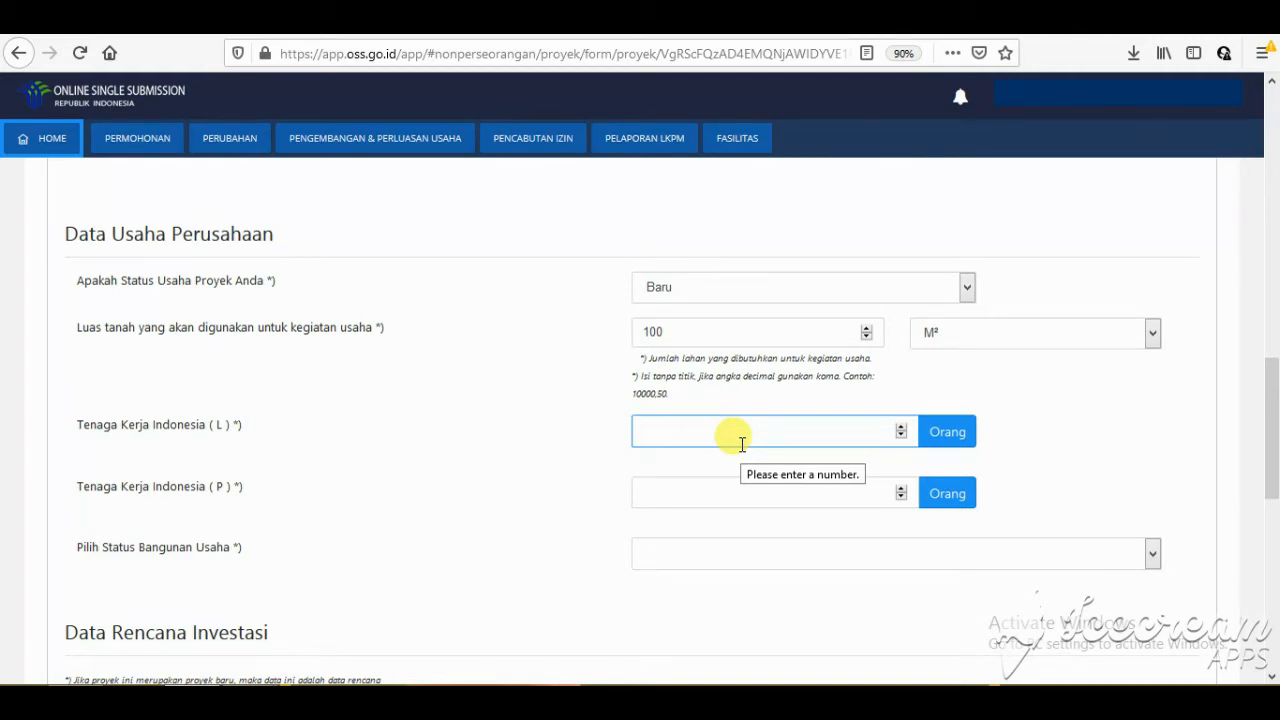
key("Tab")
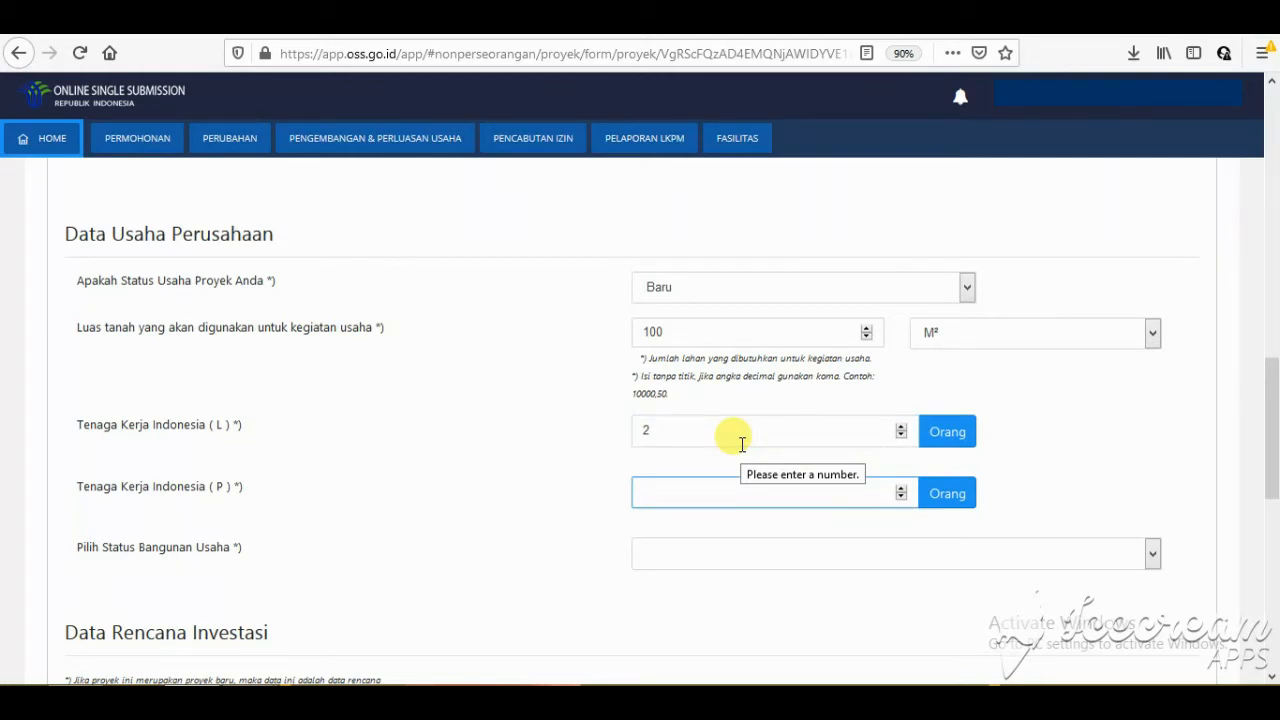
left_click(705, 552)
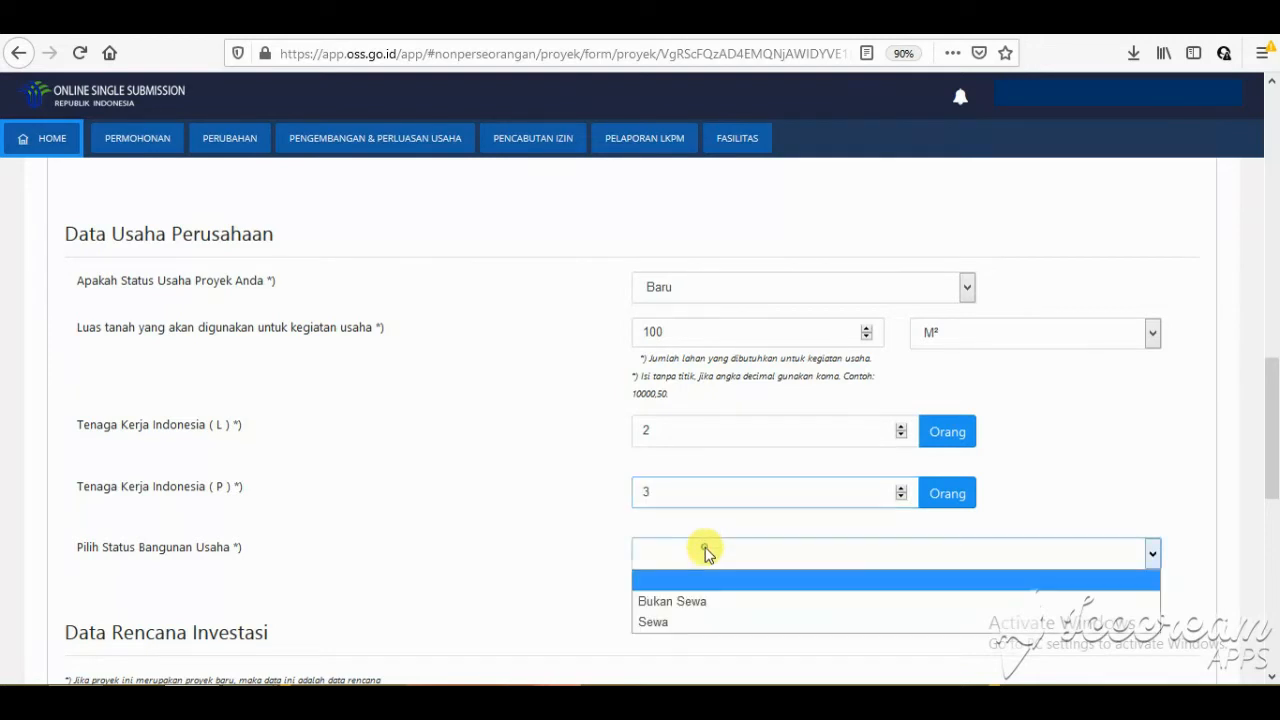
left_click(698, 623)
Enter 300.000.000 as the Bangunan / Gedung value in the investment plan data.
scroll(541, 530, "down", 3)
scroll(541, 530, "down", 3)
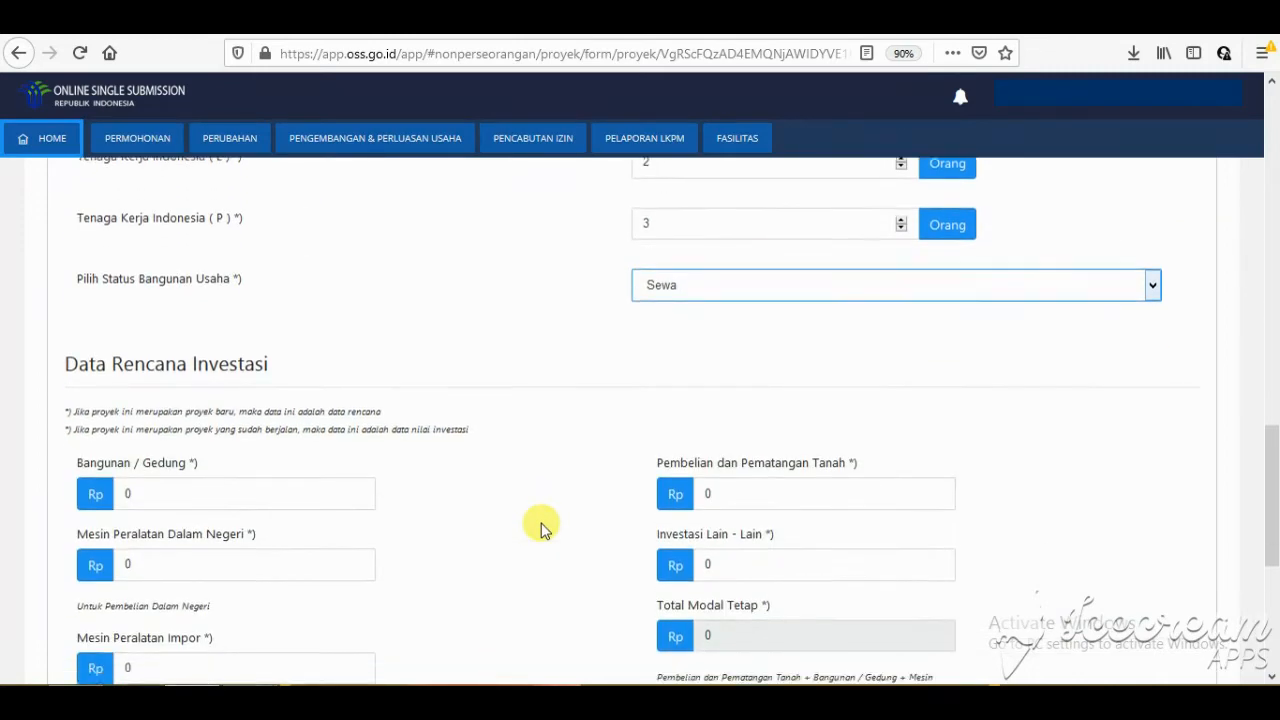
scroll(541, 527, "down", 2)
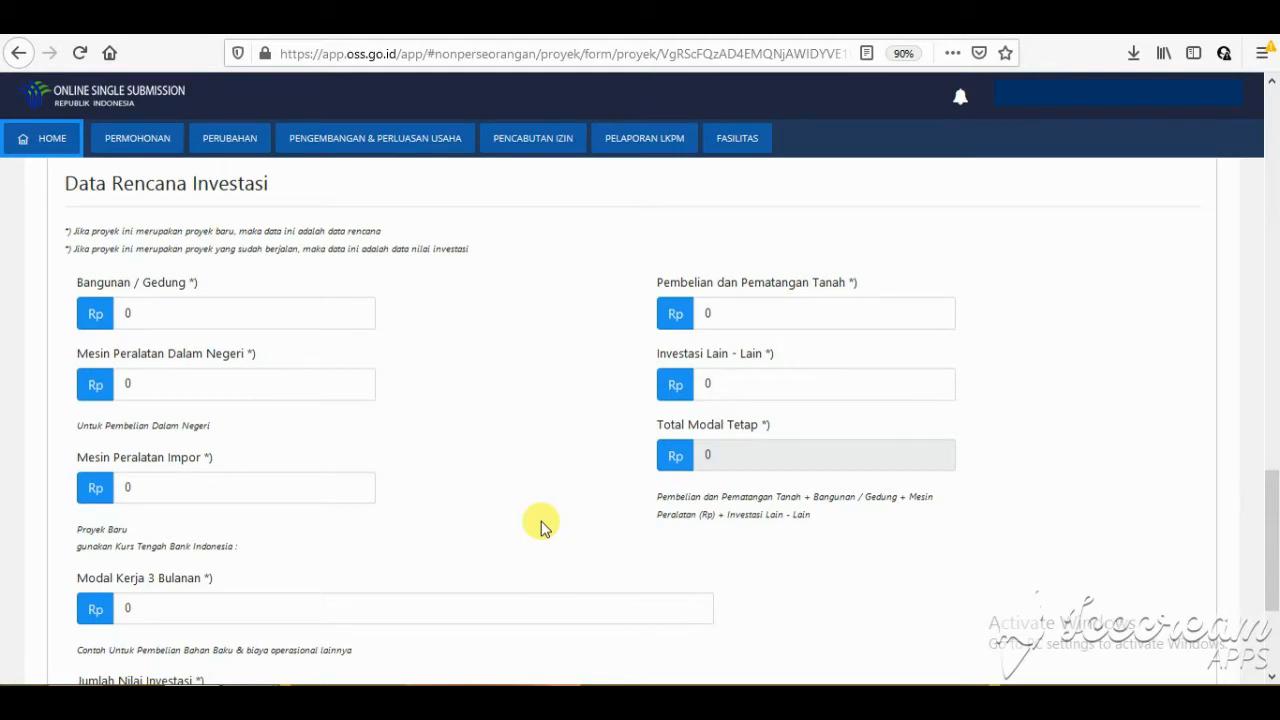
left_click(281, 316)
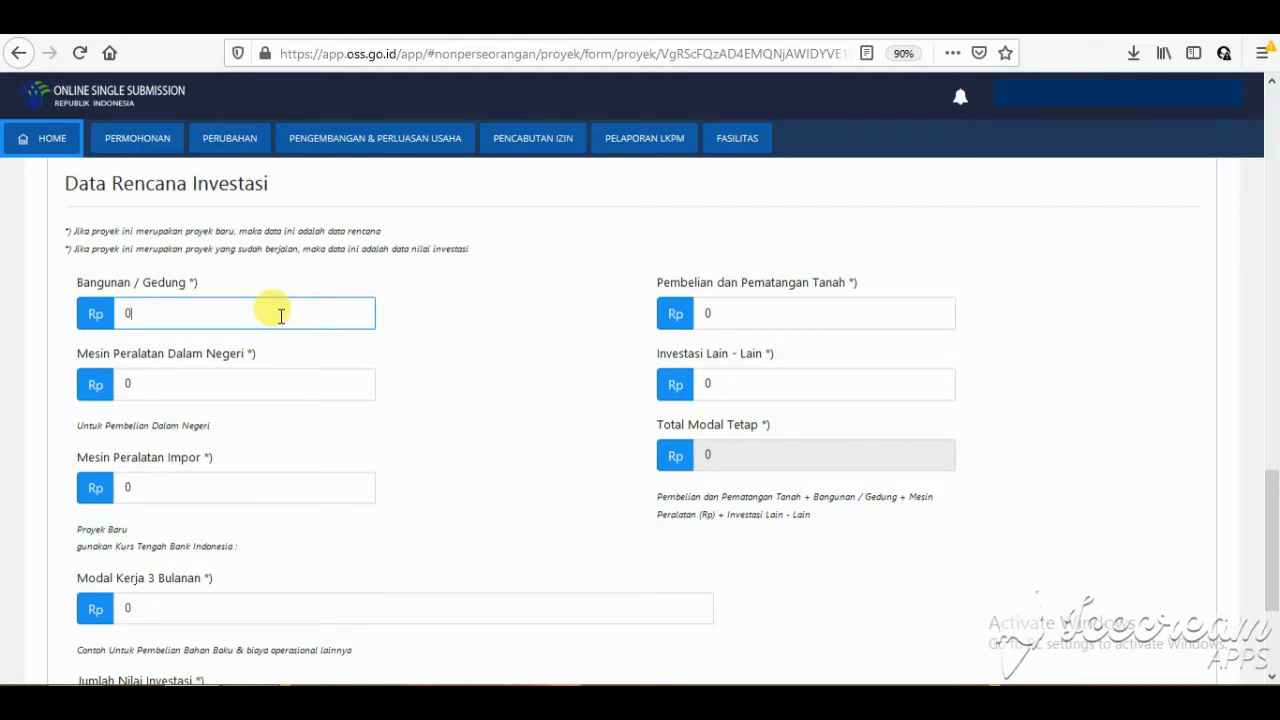
type("300")
key("BackSpace")
key("BackSpace")
key("BackSpace")
type("300.000.000")
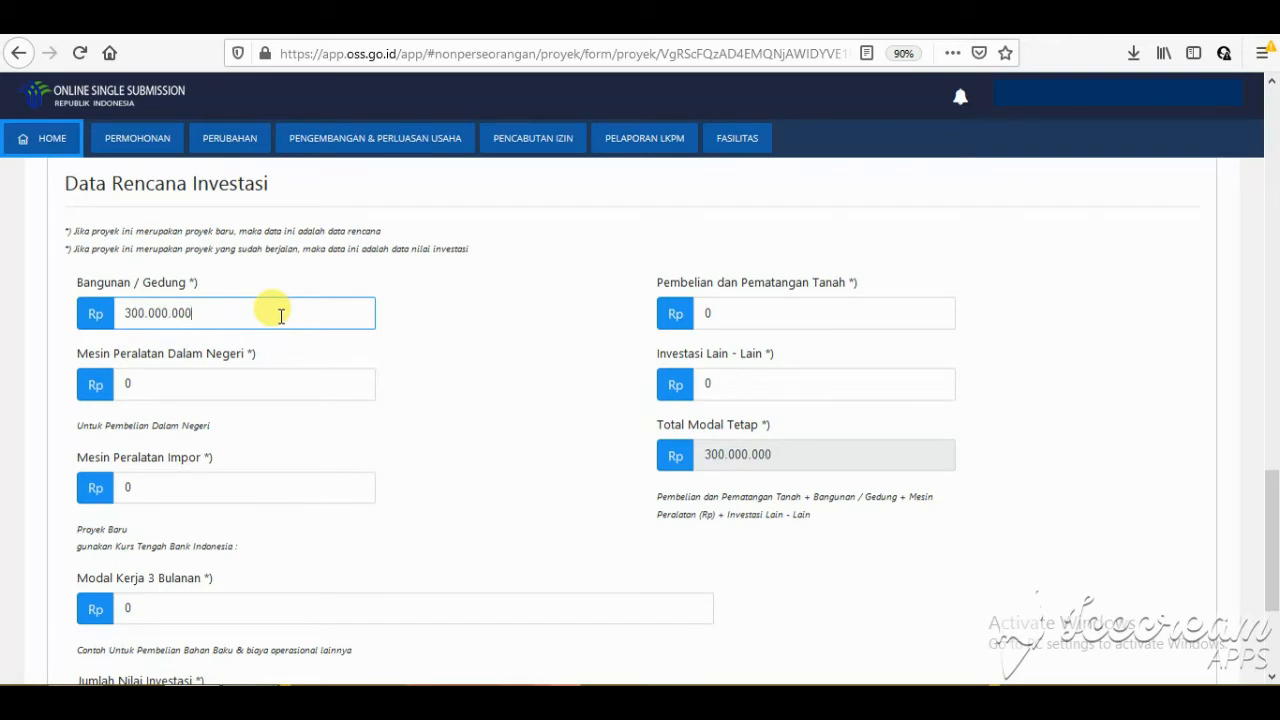
Enter 20.000.000 as the domestic machinery and equipment value (Mesin Peralatan Dalam Negeri).
left_click(239, 376)
key("BackSpace")
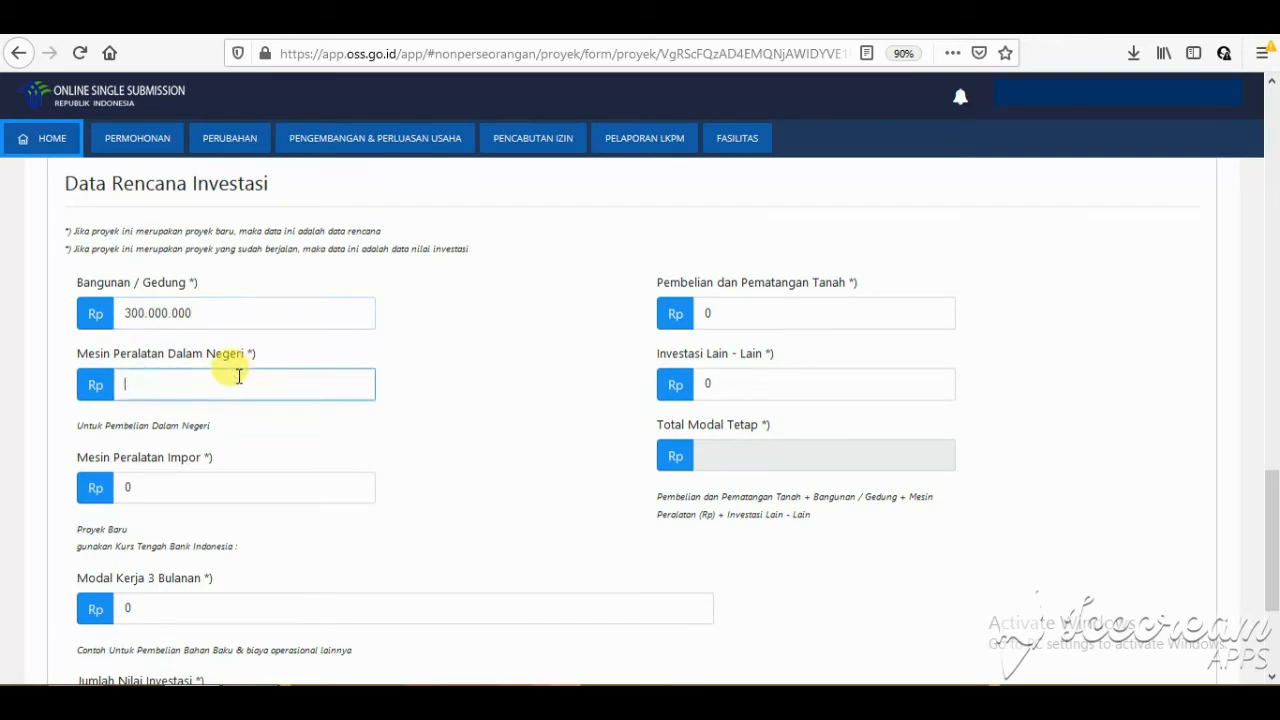
type("20.000.00")
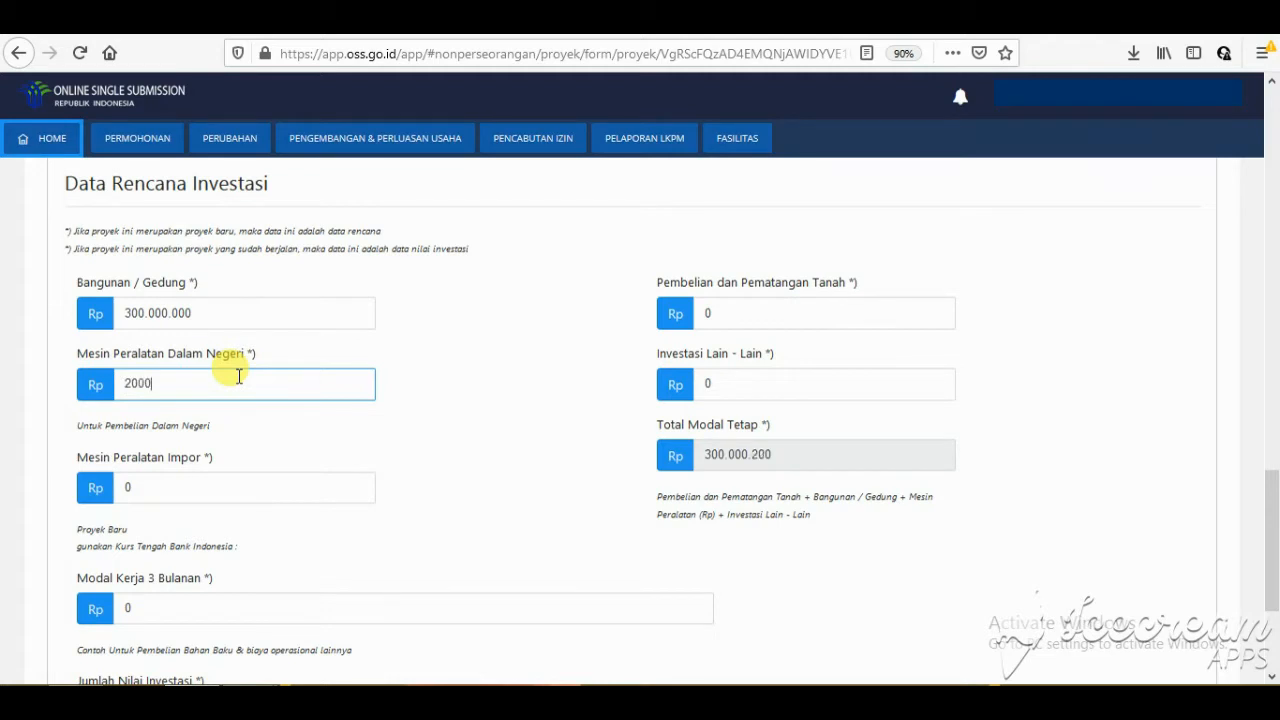
type("0")
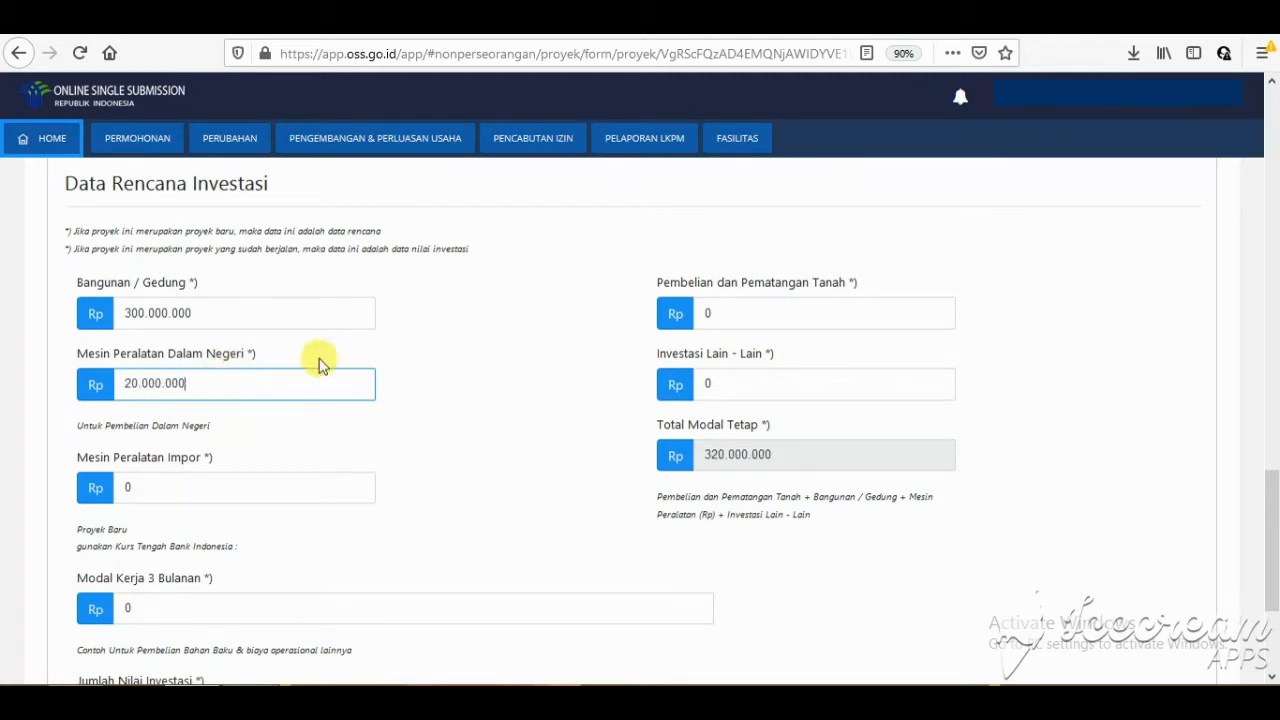
Enter 100.000.000 as the three-month working capital (Modal Kerja 3 Bulanan).
scroll(262, 425, "down", 2)
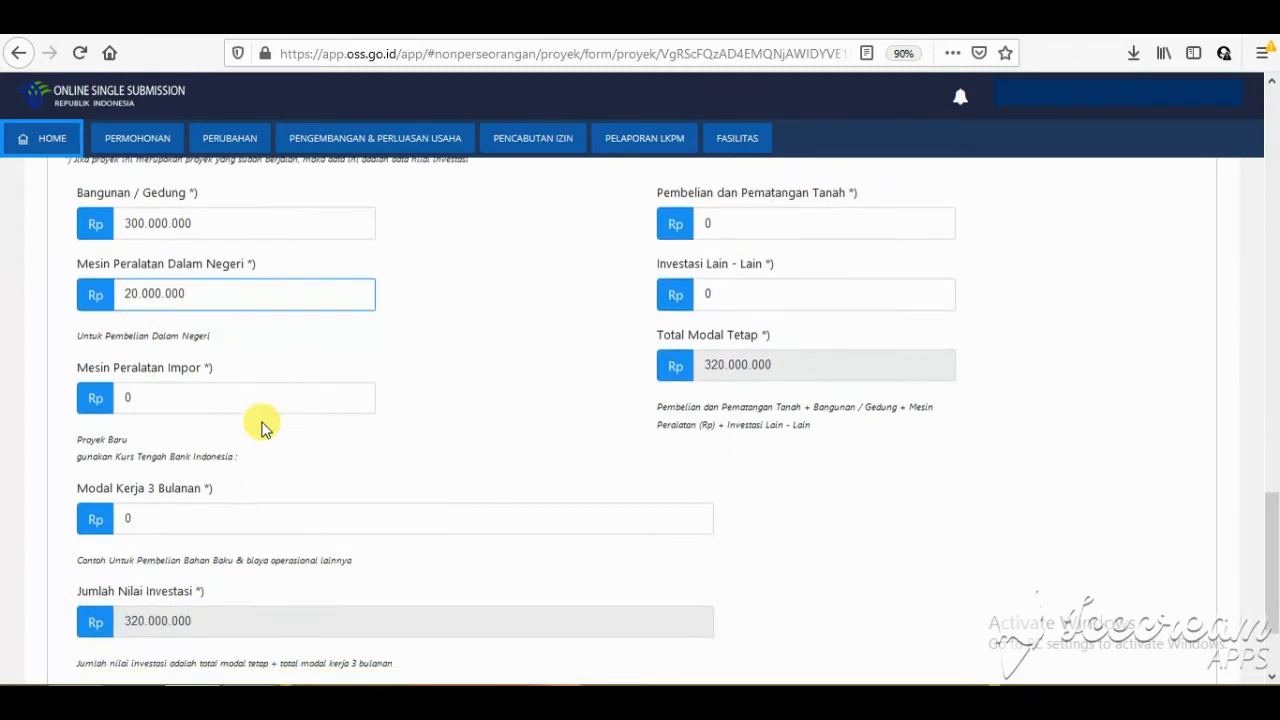
left_click(180, 522)
key("BackSpace")
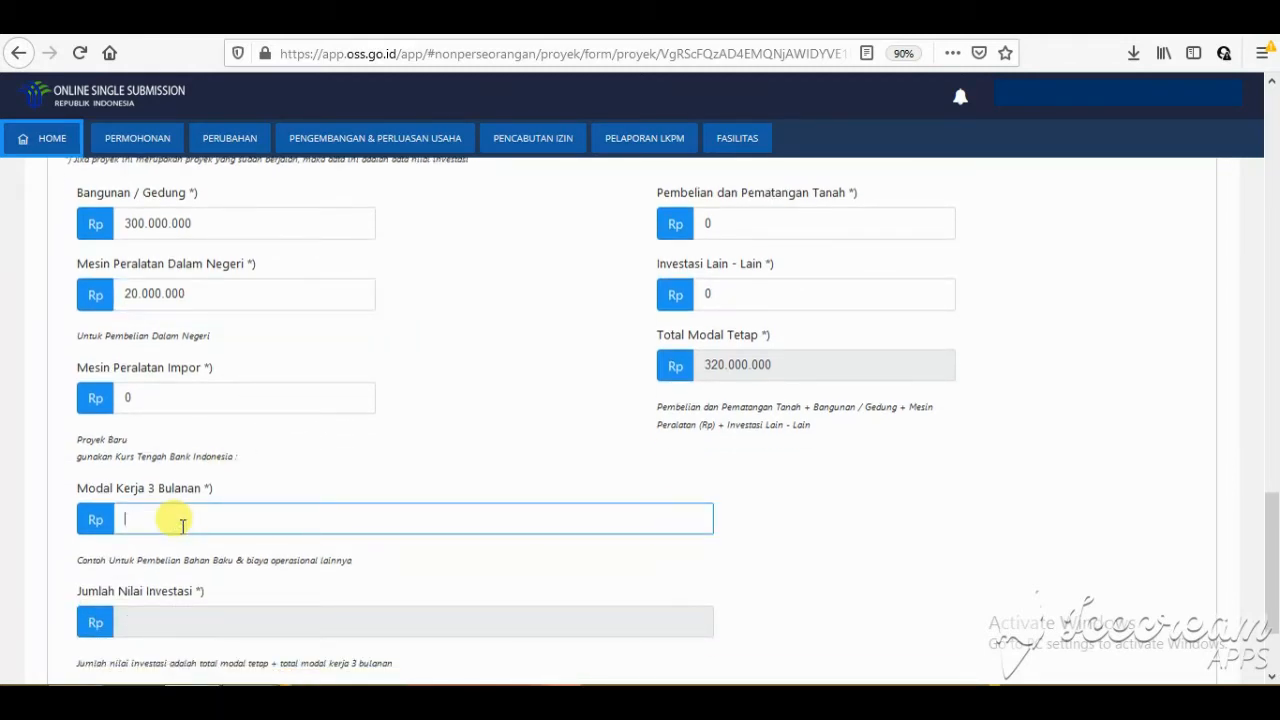
type("100.000.000")
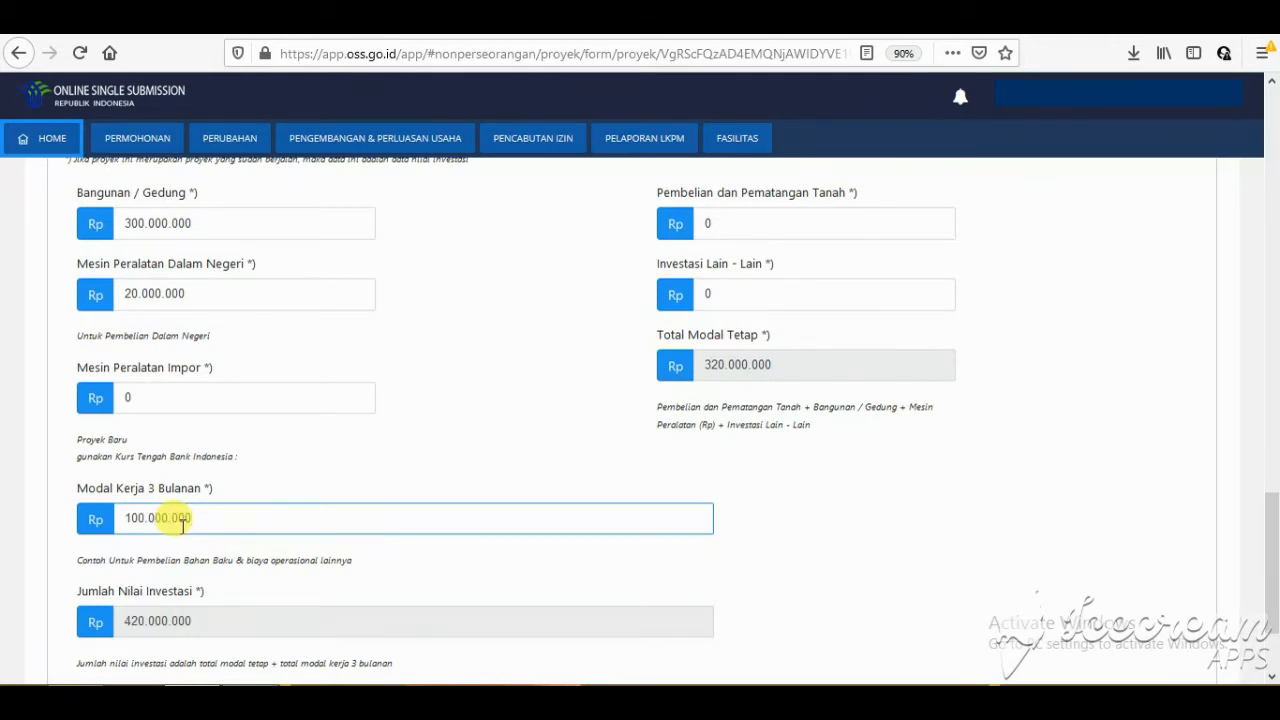
Review the entire Data Proyek form, checking the activity, product, business and investment plan entries.
scroll(412, 406, "up", 1)
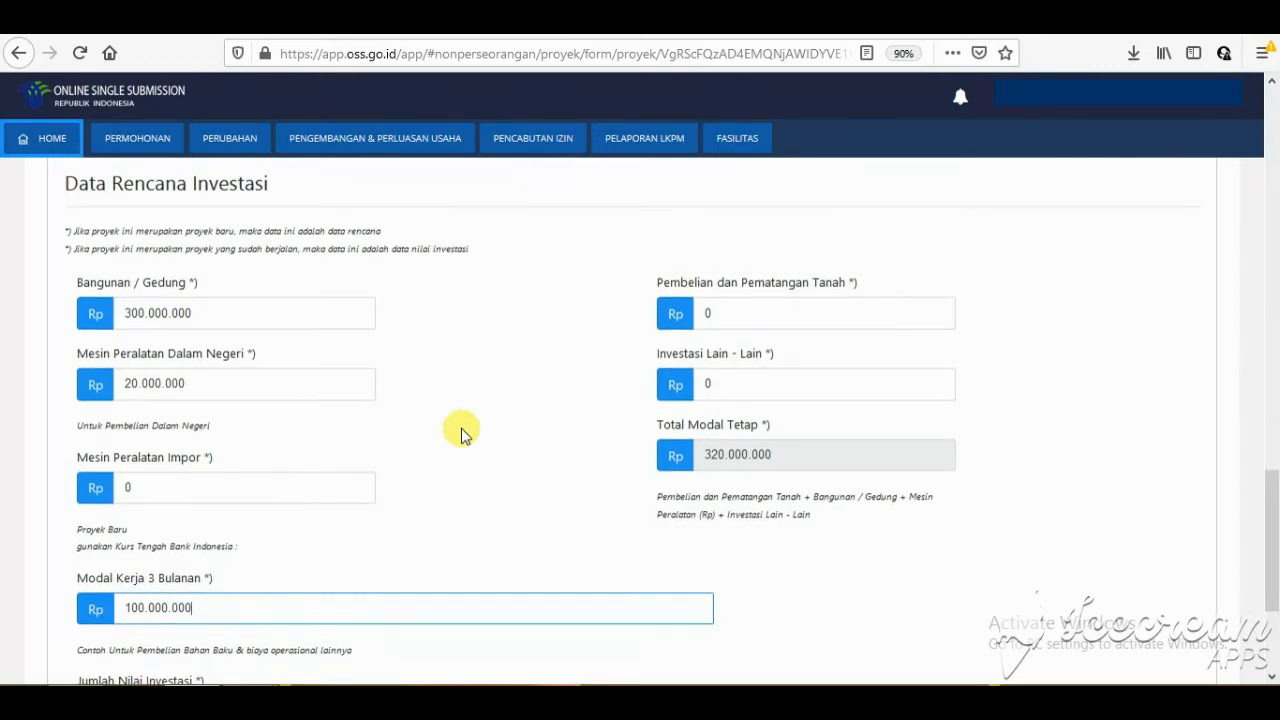
scroll(461, 432, "down", 3)
scroll(461, 434, "up", 15)
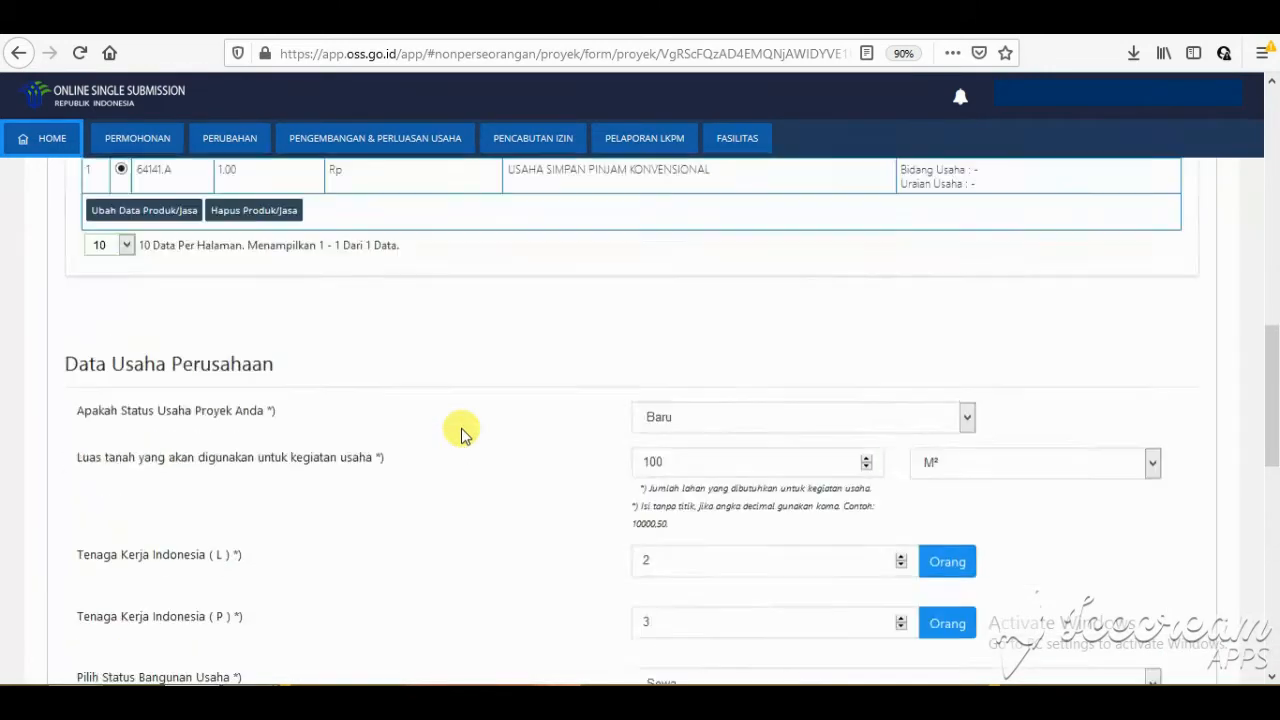
scroll(461, 427, "up", 3)
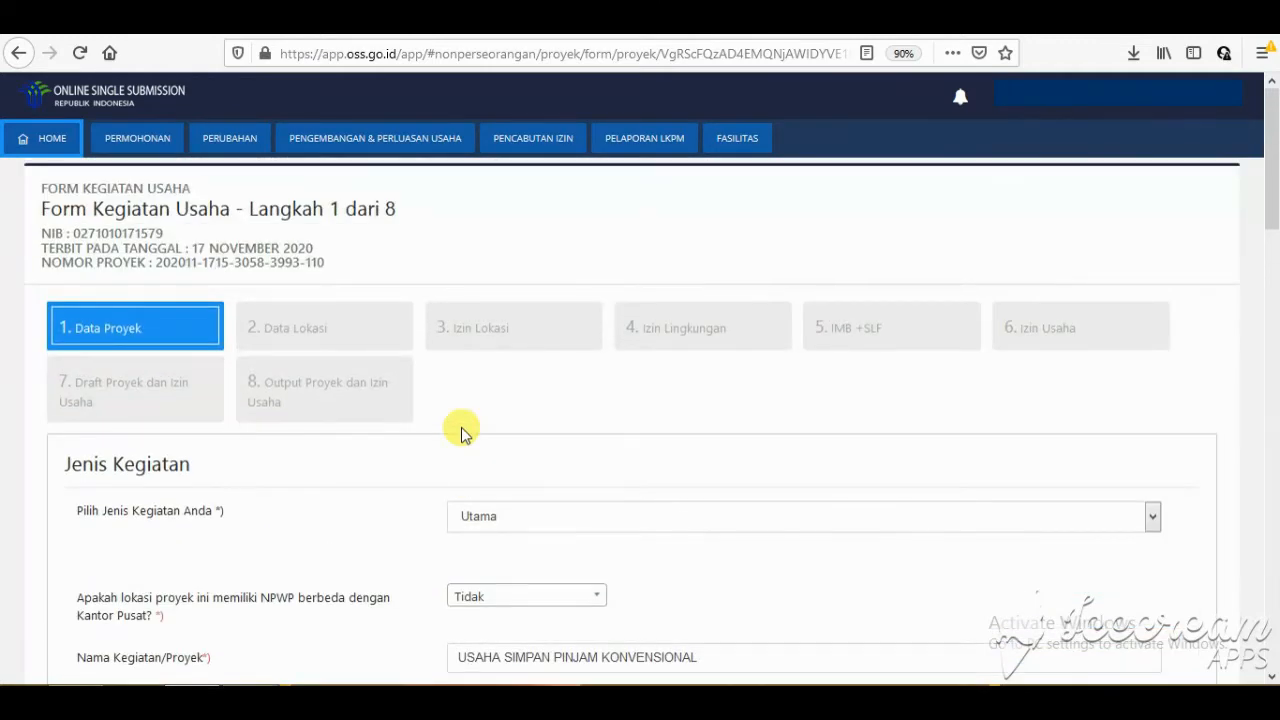
scroll(461, 427, "down", 5)
scroll(461, 427, "down", 10)
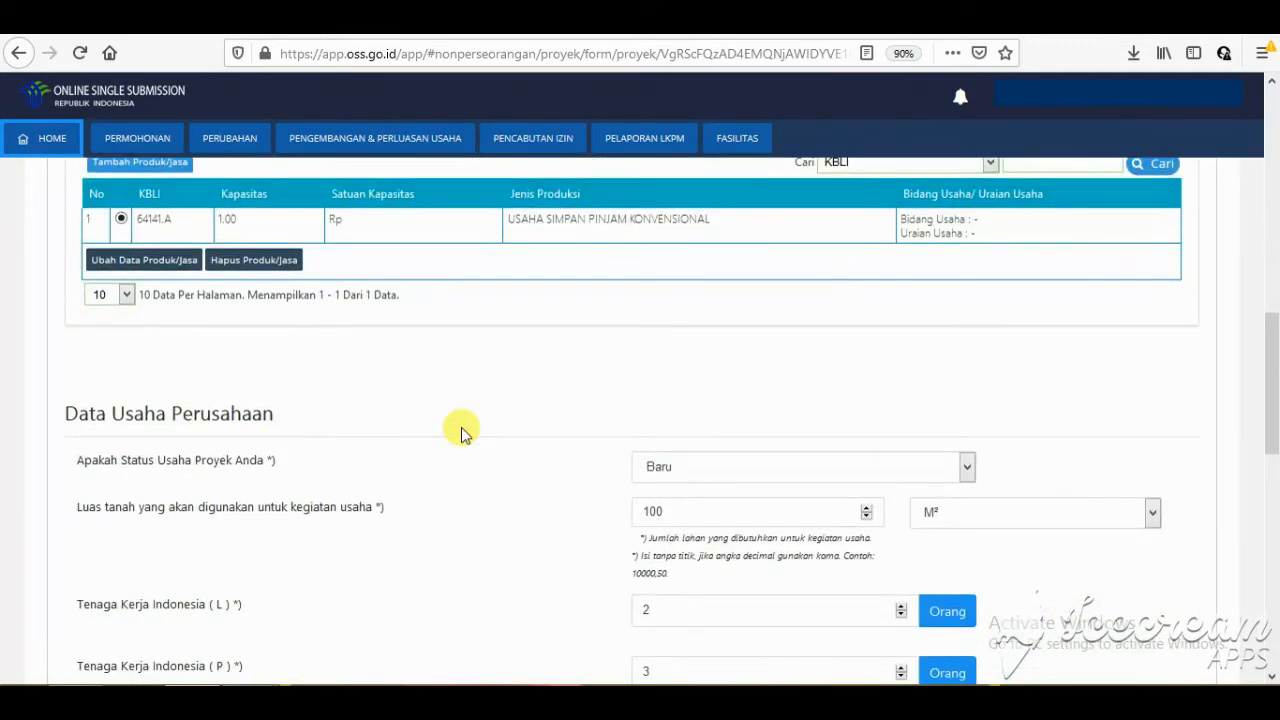
scroll(461, 434, "down", 3)
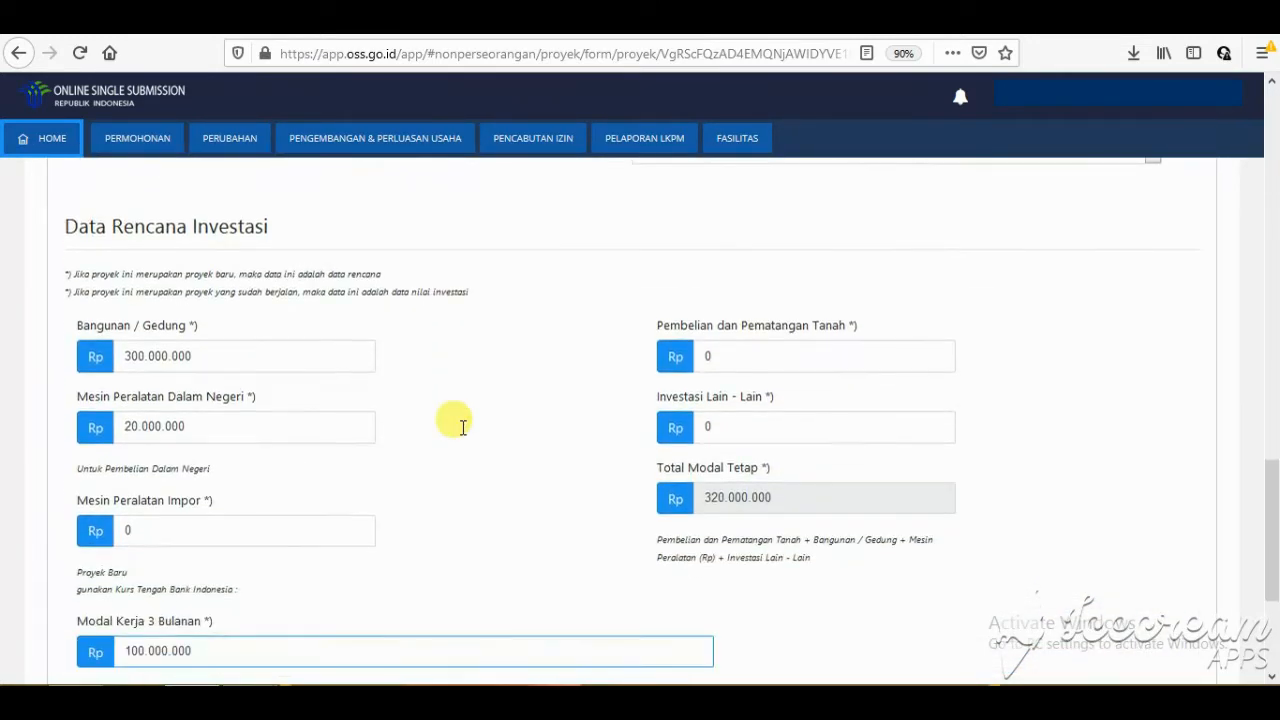
scroll(461, 434, "up", 4)
scroll(461, 434, "down", 8)
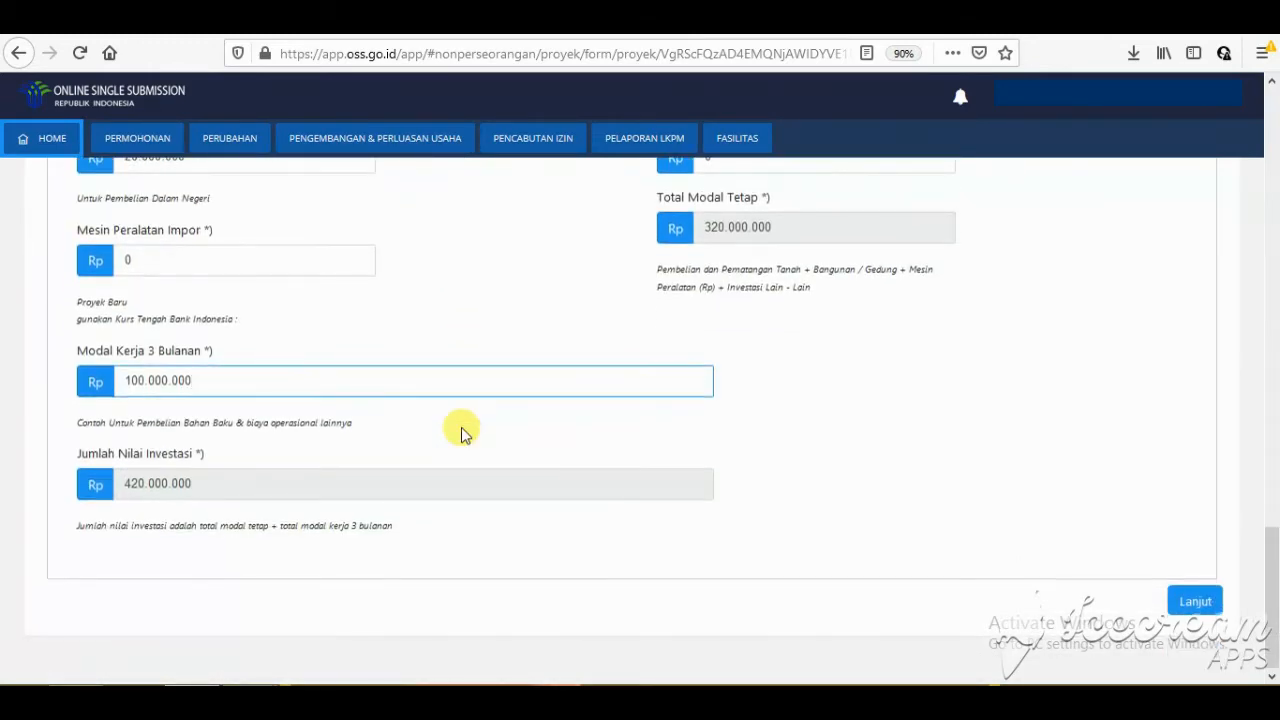
Submit the Data Proyek form and confirm that the entered data is correct.
left_click(1197, 605)
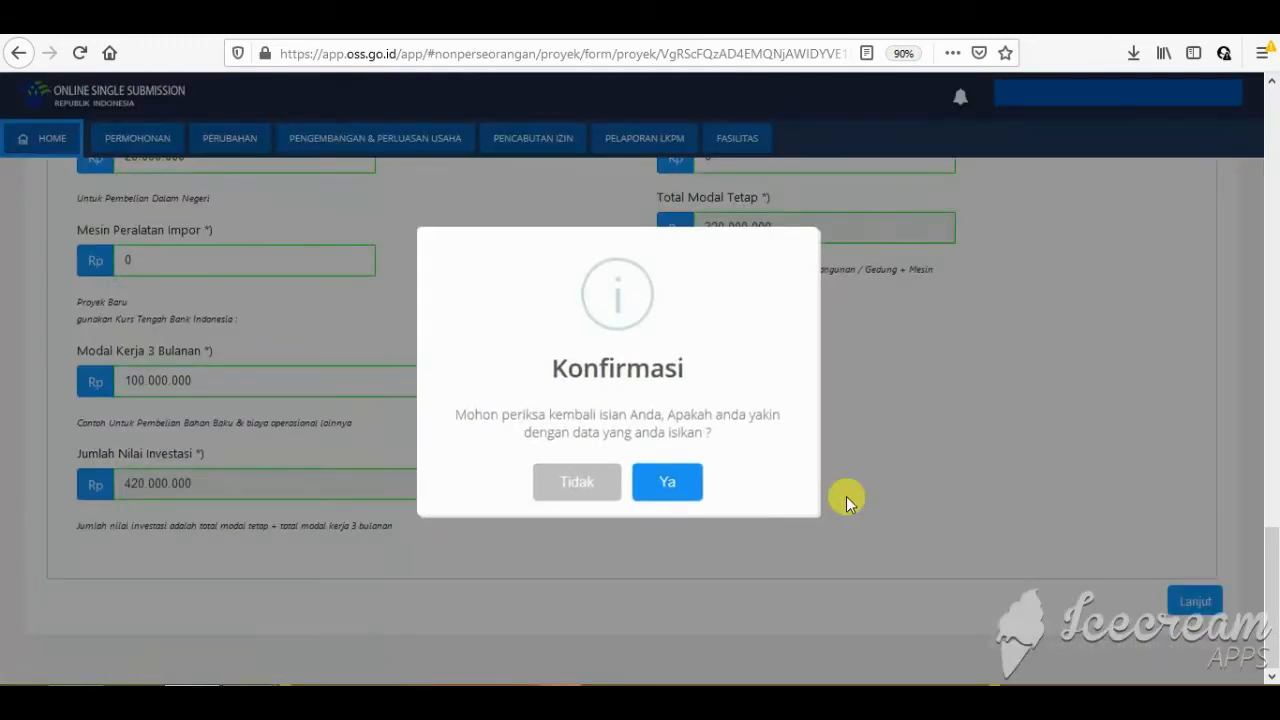
left_click(686, 493)
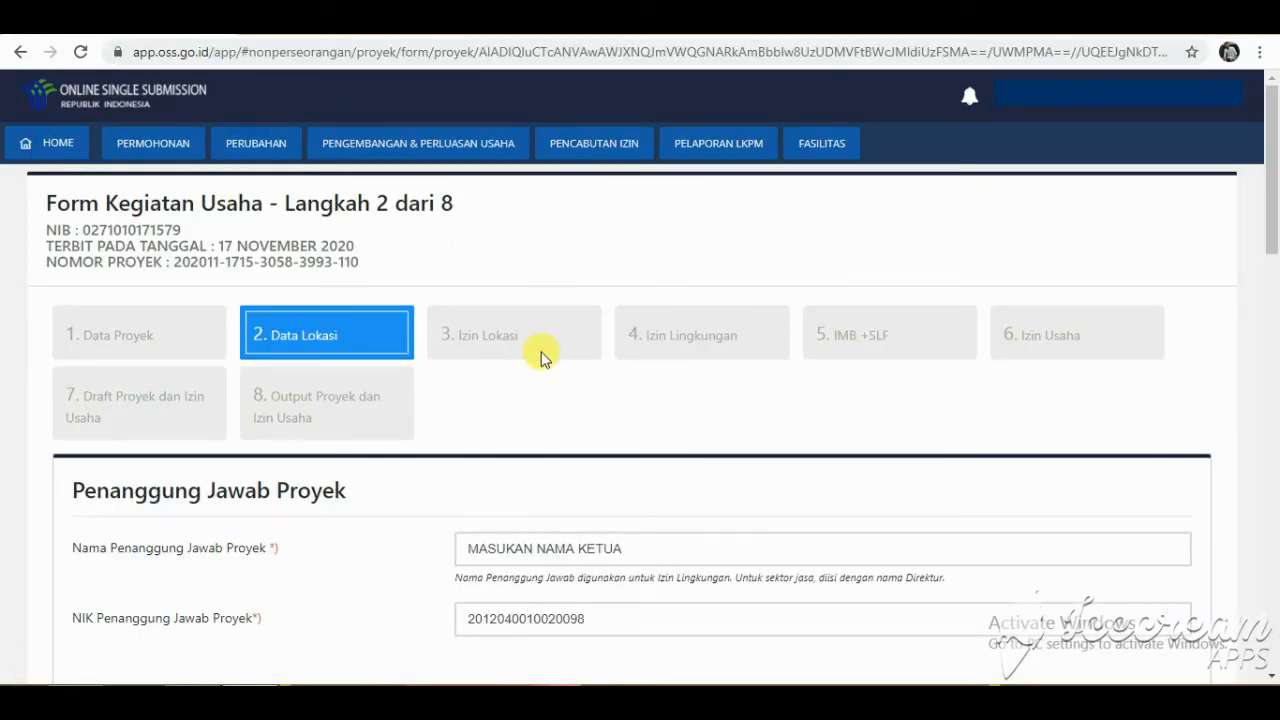
Review the project's person in charge, land status, address and coordinates in Data Lokasi, and continue to the Izin Lokasi step.
scroll(540, 358, "down", 1)
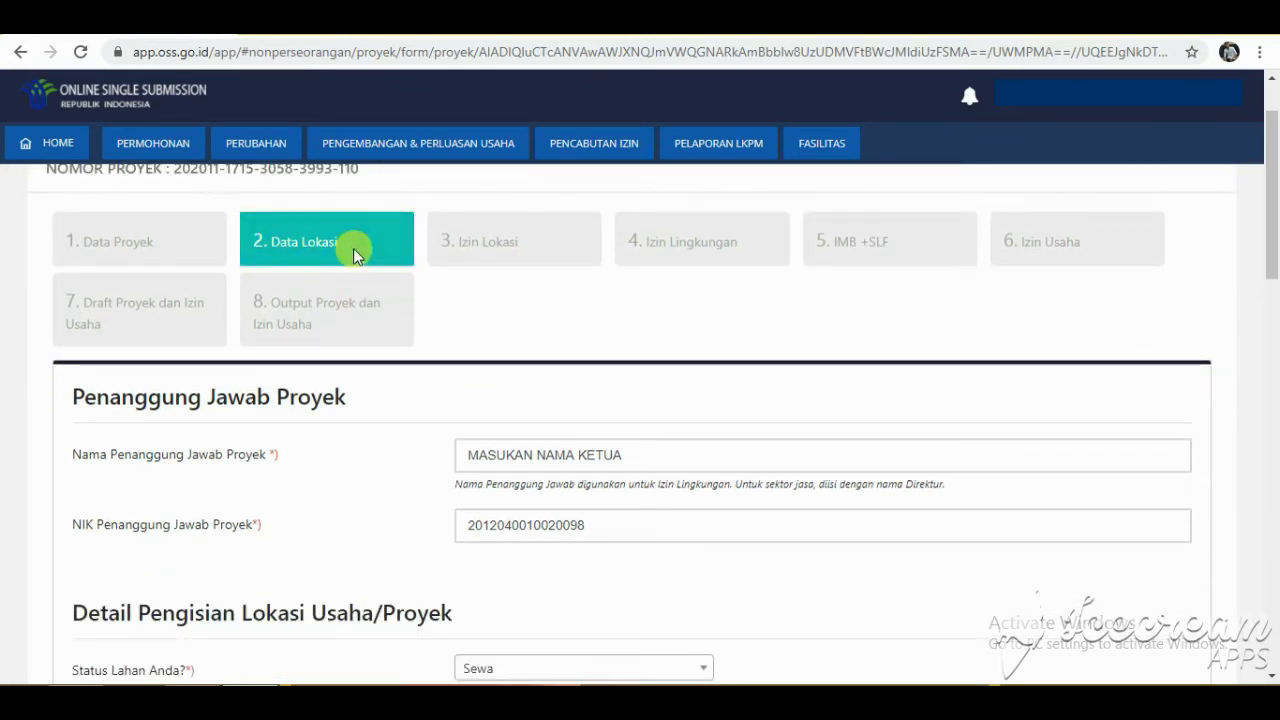
scroll(651, 455, "down", 5)
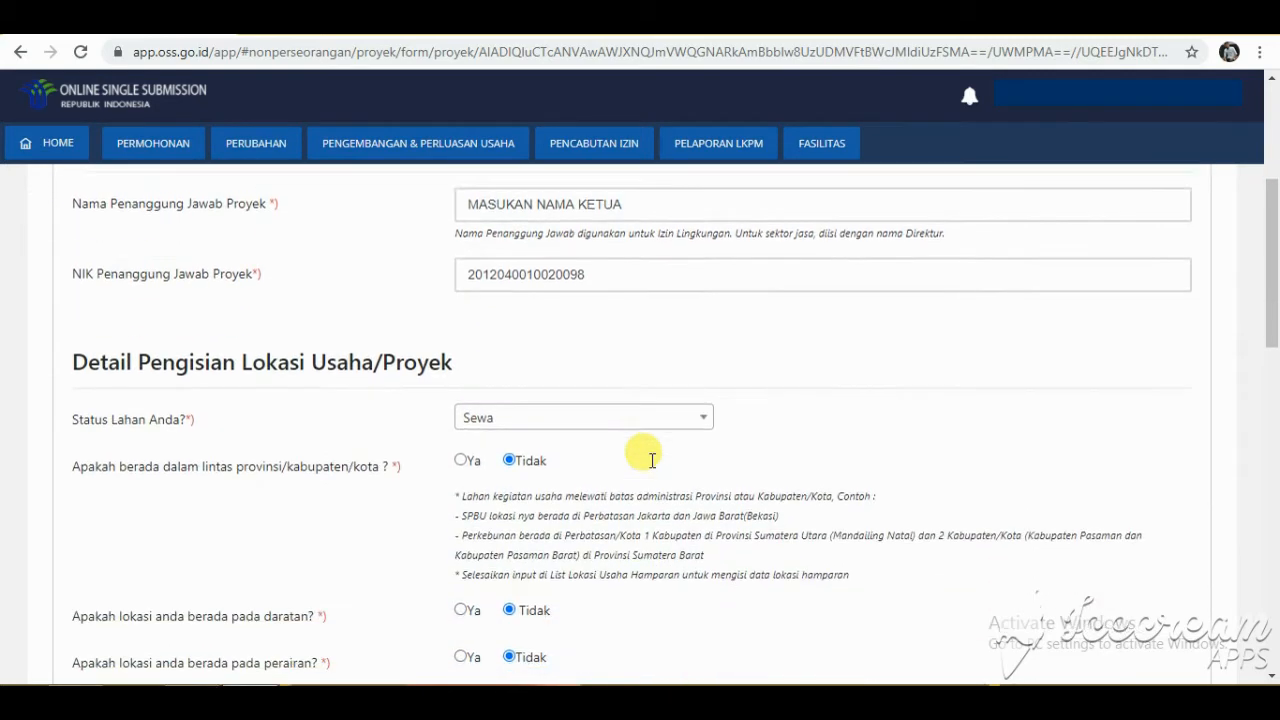
scroll(651, 459, "down", 2)
scroll(651, 463, "down", 2)
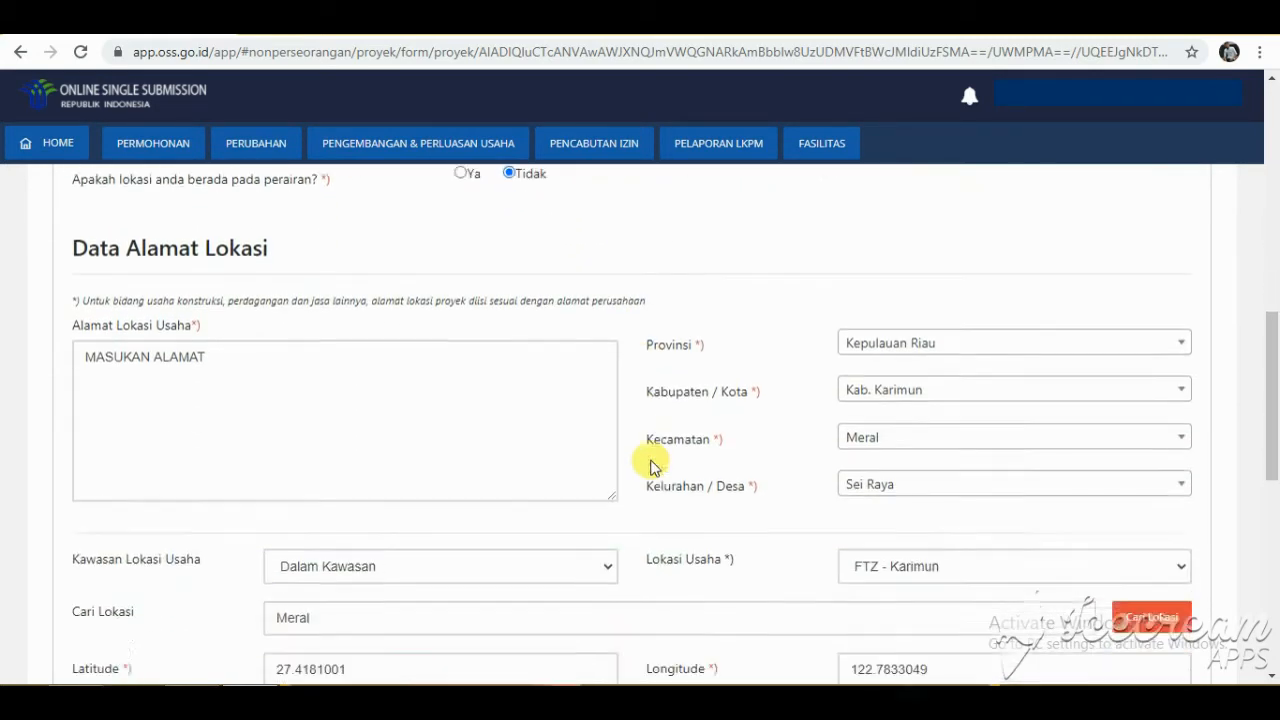
scroll(651, 466, "down", 2)
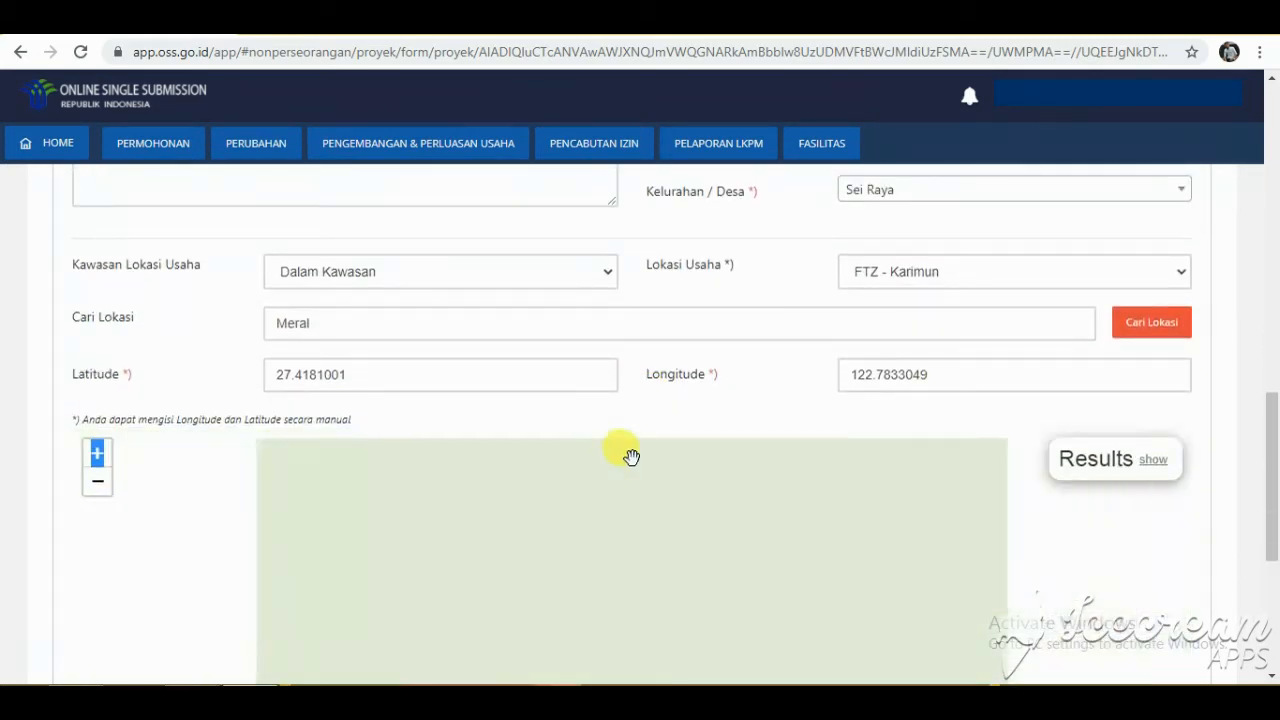
left_click_drag(1271, 495, 1272, 599)
left_click(1195, 612)
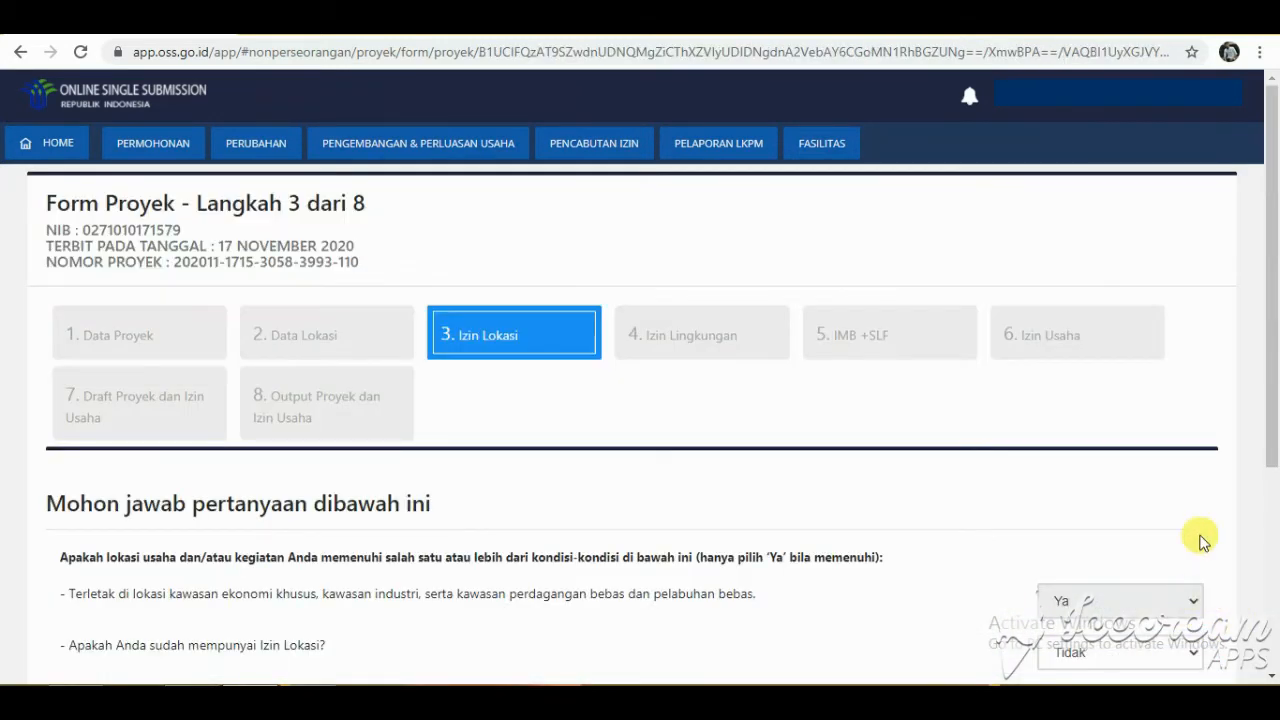
Answer Tidak to already having an Izin Lokasi, then submit the Izin Lokasi questionnaire and confirm the entered data.
scroll(1238, 500, "down", 3)
left_click(1196, 430)
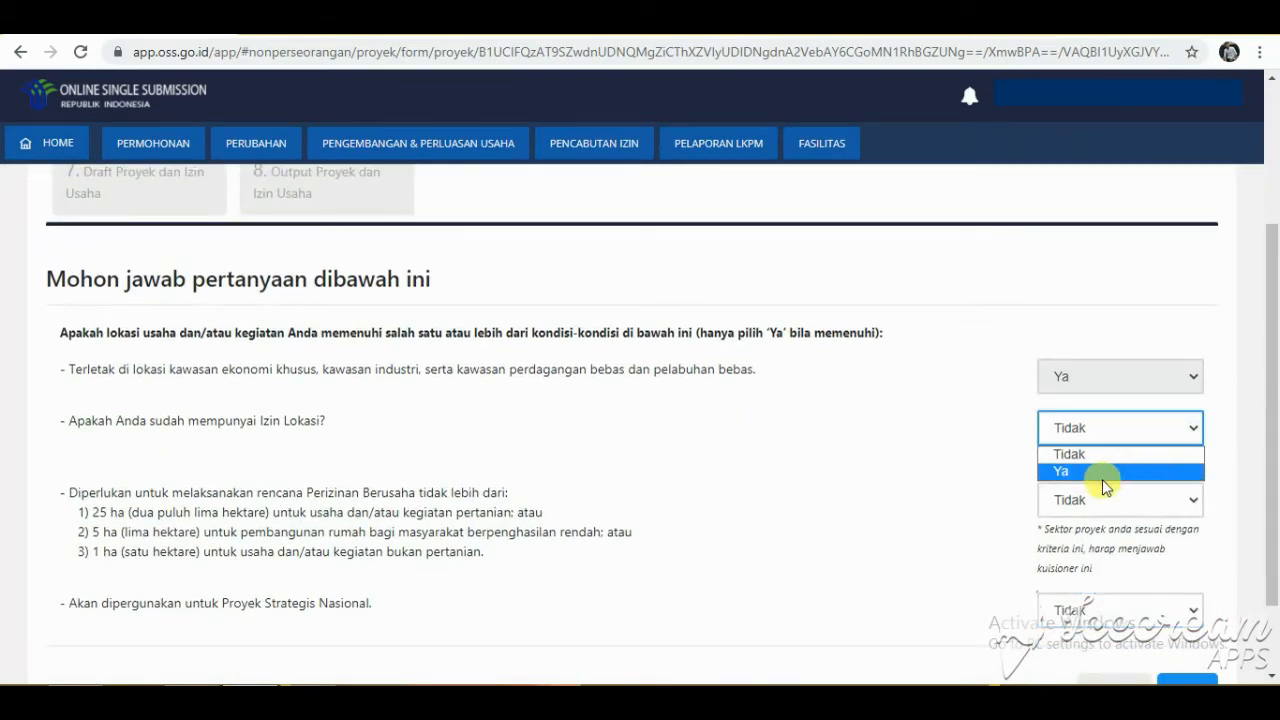
left_click(1070, 455)
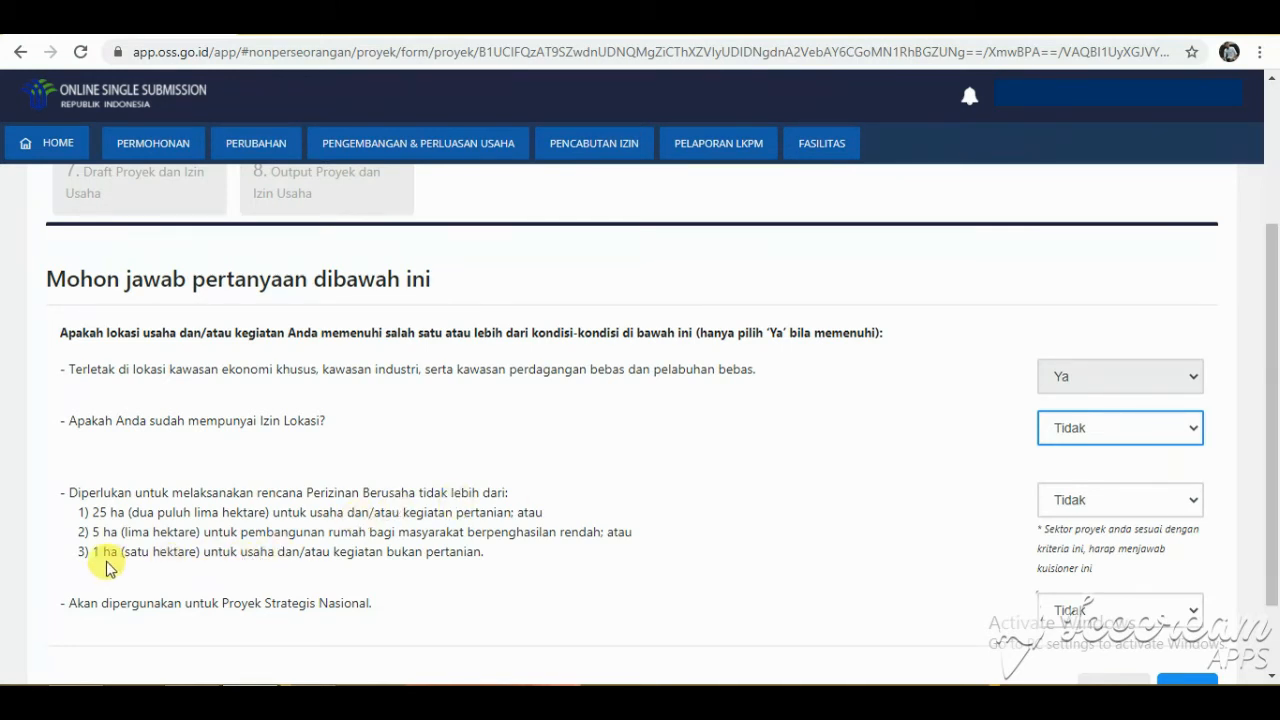
scroll(1272, 553, "down", 1)
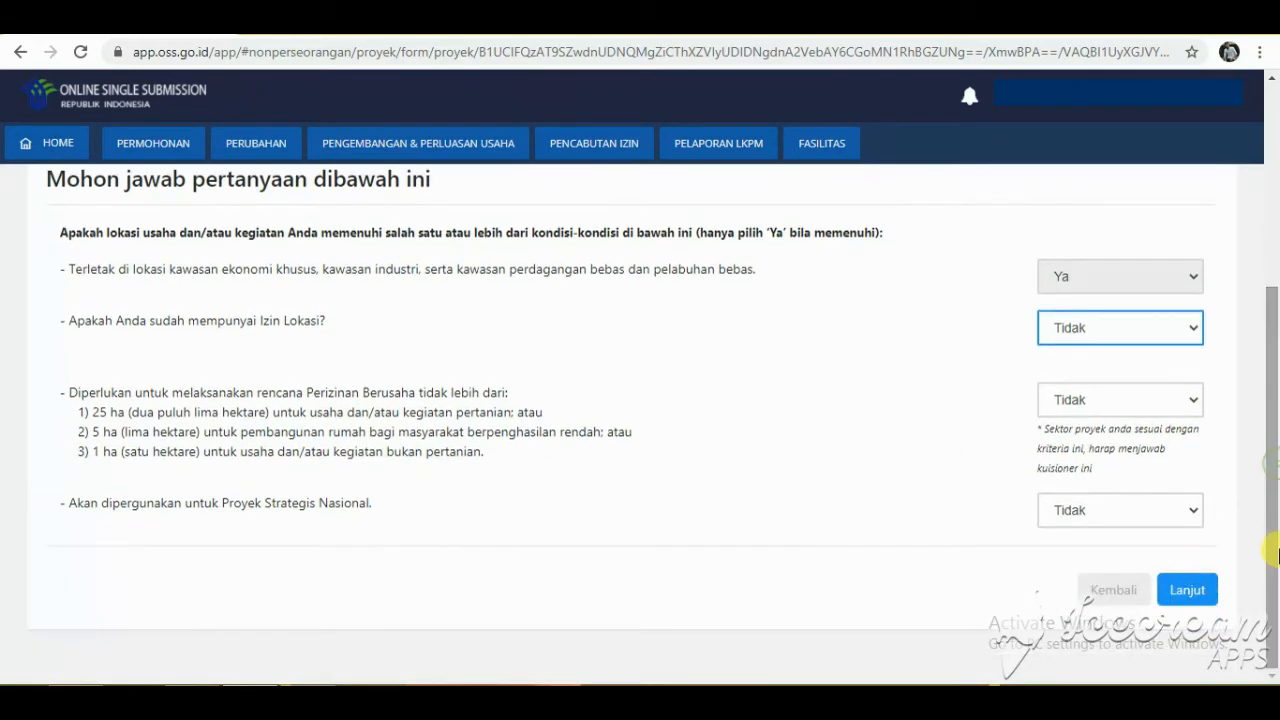
left_click(1187, 590)
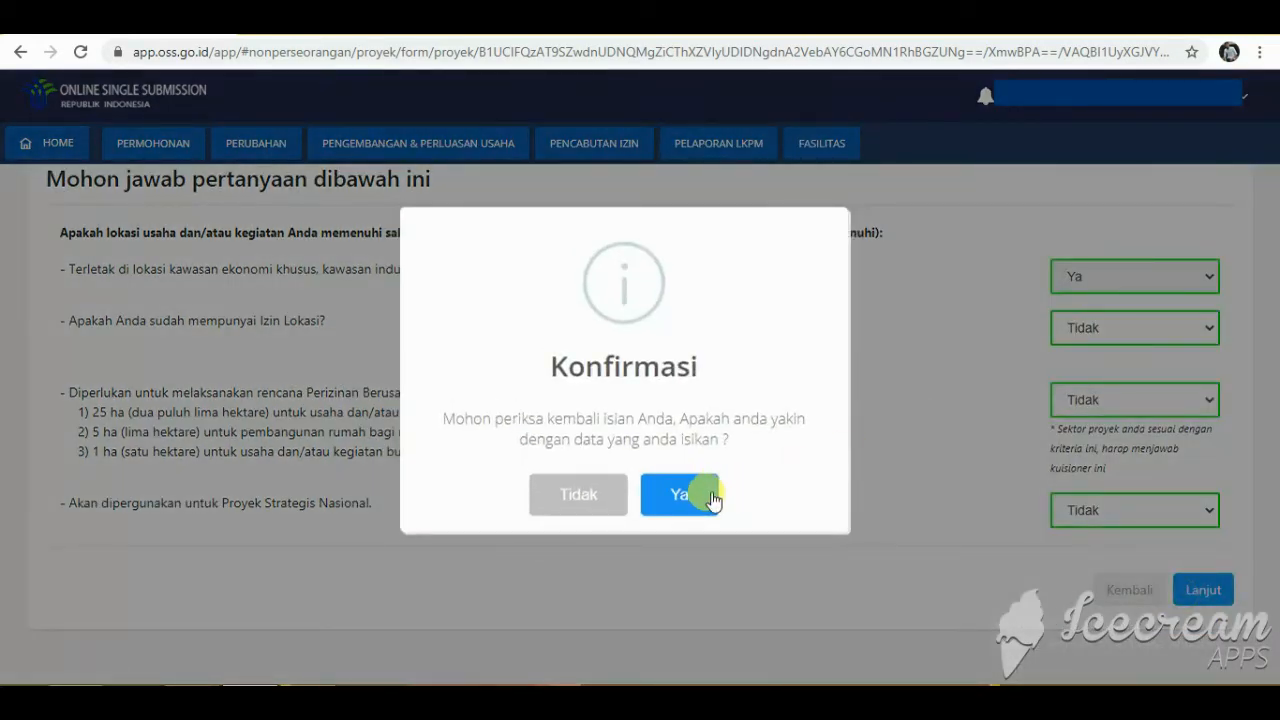
left_click(712, 497)
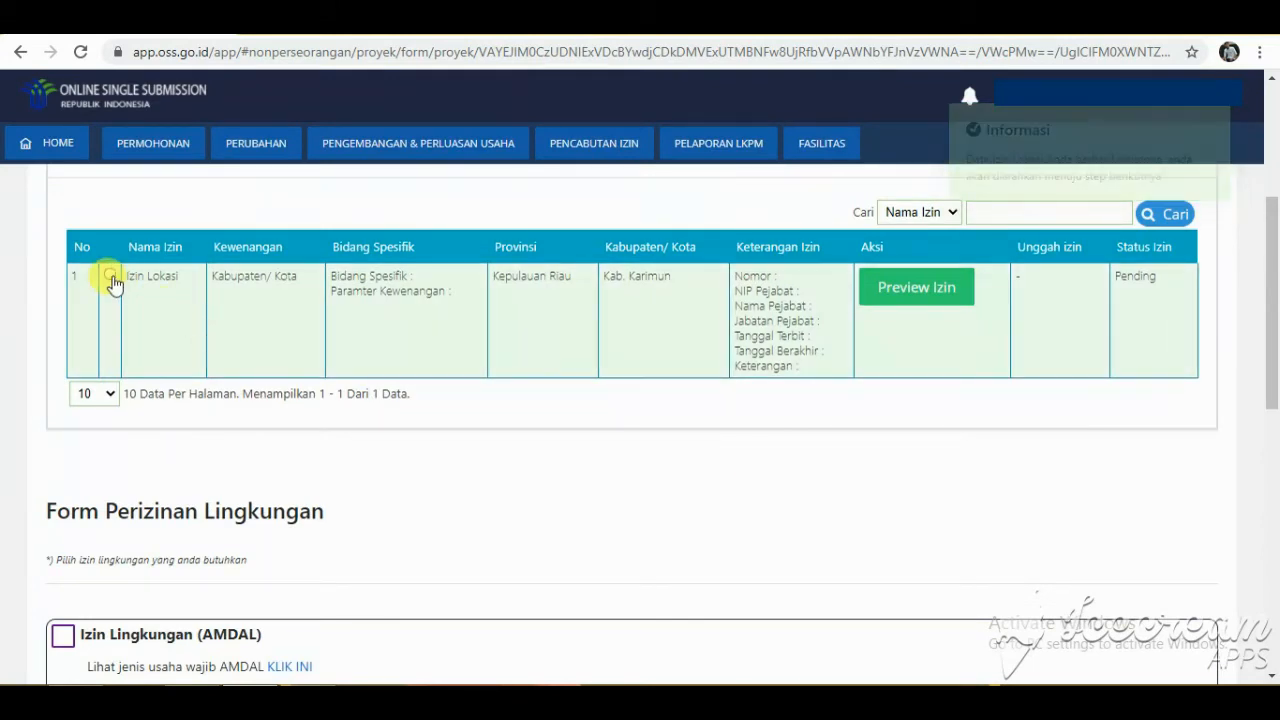
Select the Izin Lokasi entry in the list of obtained permits and open its preview document.
left_click(109, 274)
left_click(923, 291)
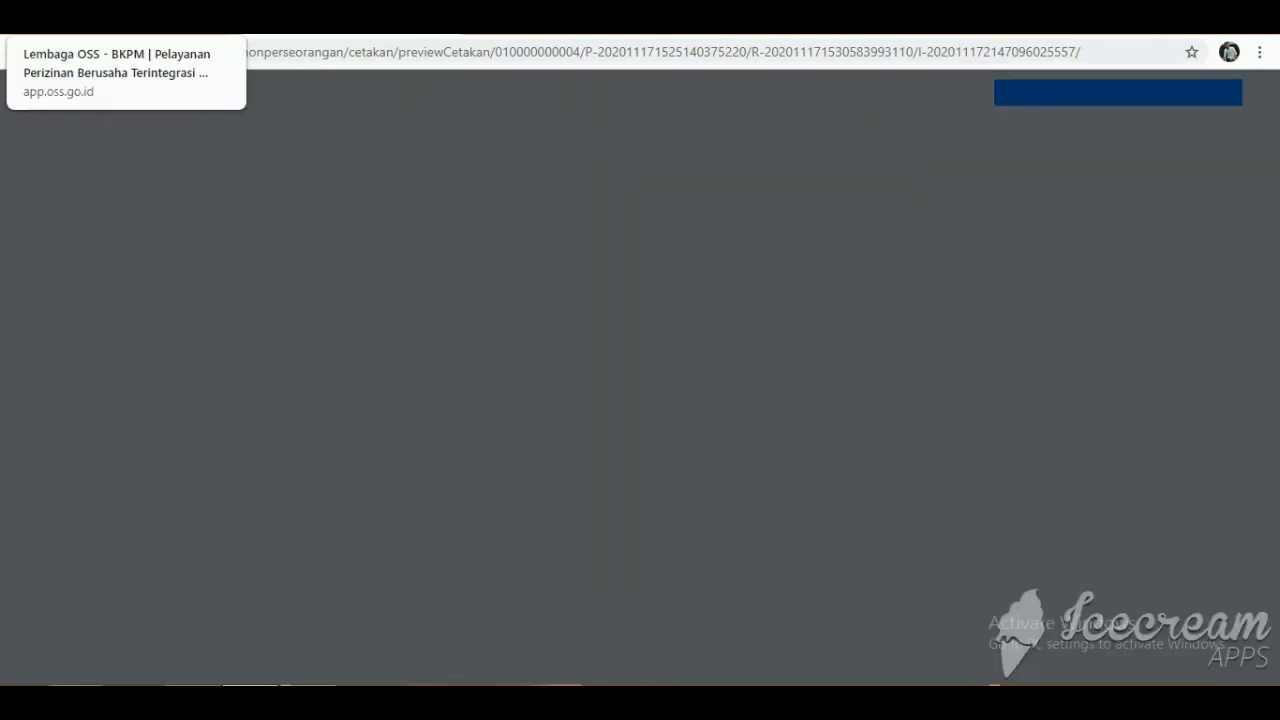
left_click(110, 22)
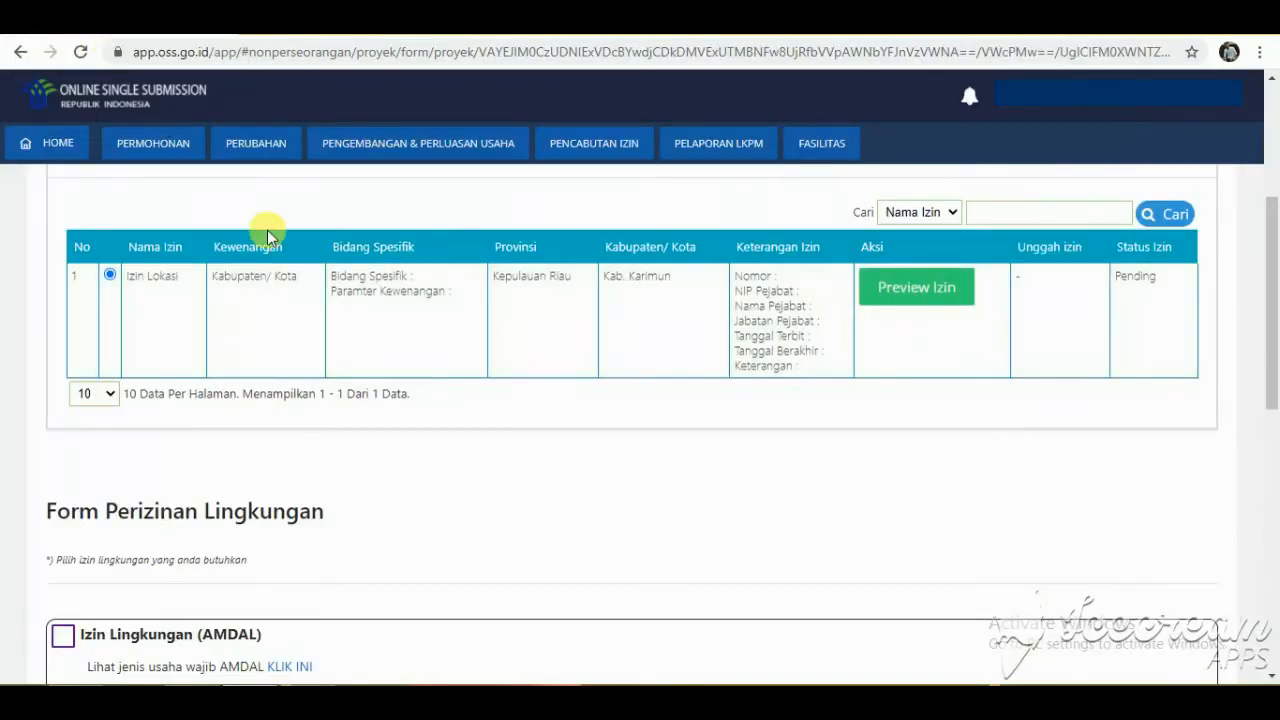
left_click(362, 22)
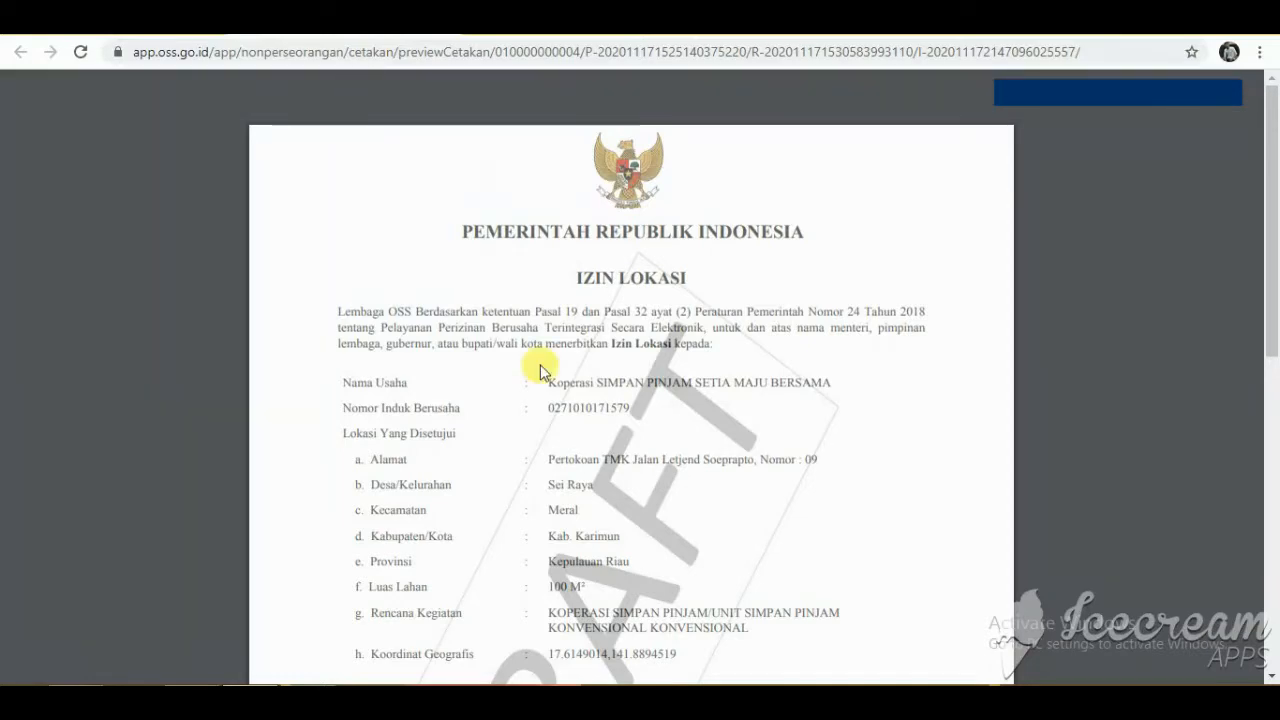
Read through the draft Izin Lokasi, checking the business details, approved location, provisions and issue date, and return to the form.
scroll(657, 450, "down", 2)
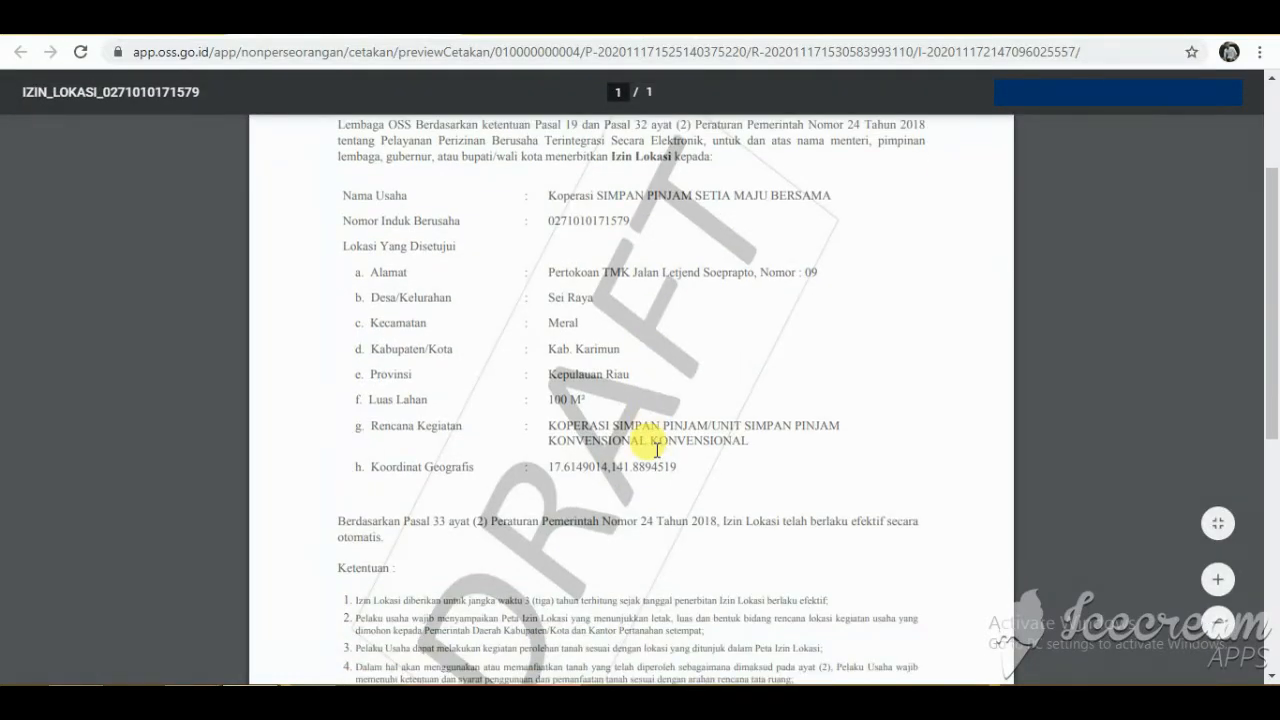
scroll(657, 450, "down", 5)
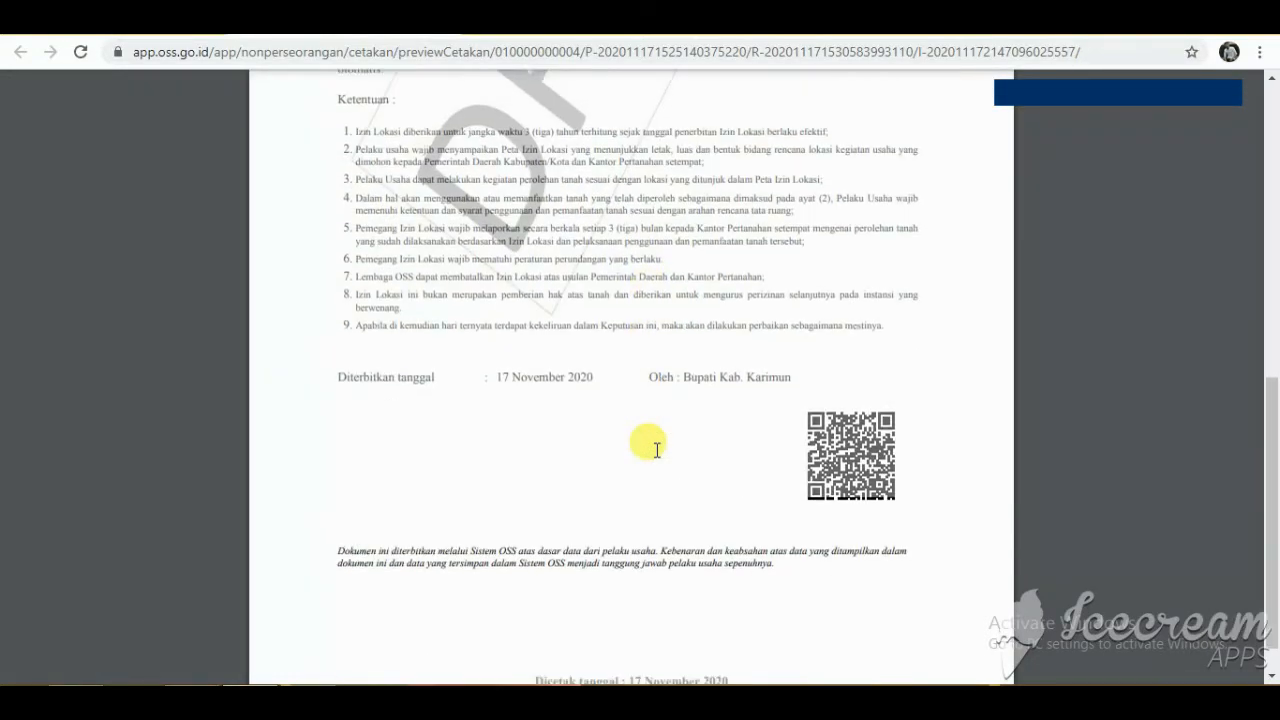
scroll(657, 450, "down", 1)
scroll(657, 450, "up", 8)
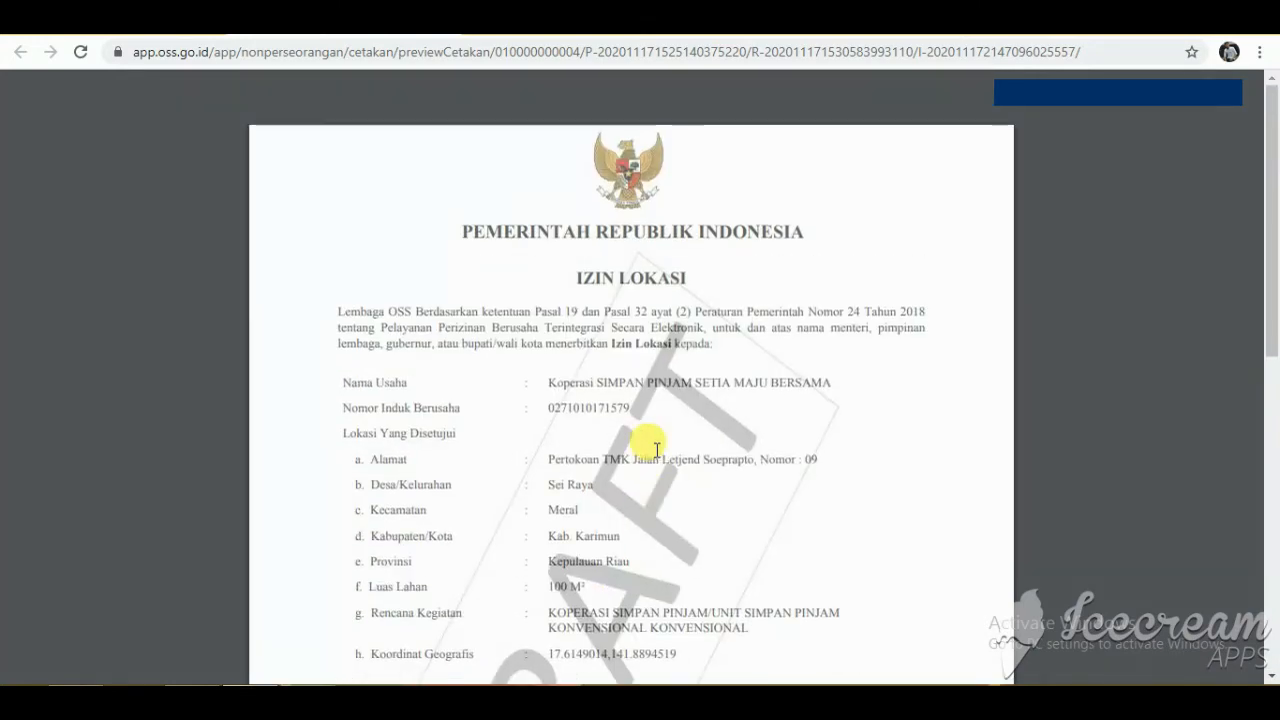
scroll(657, 450, "down", 5)
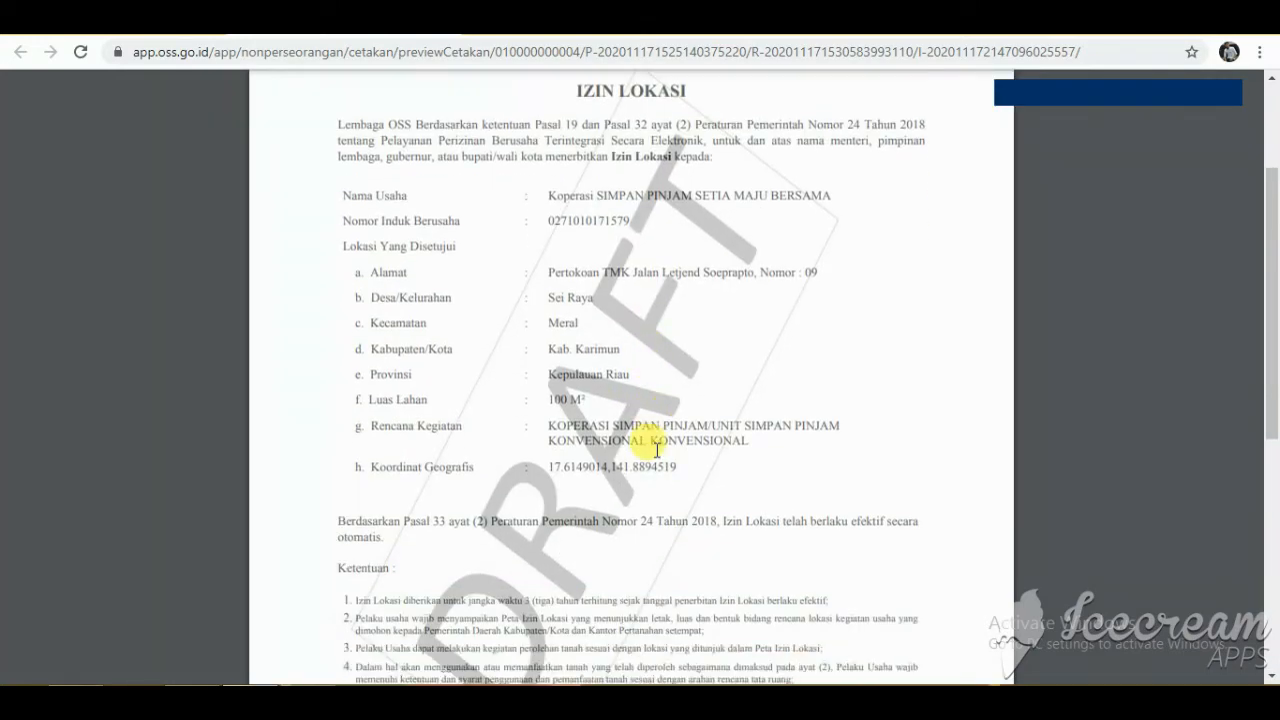
scroll(657, 450, "down", 2)
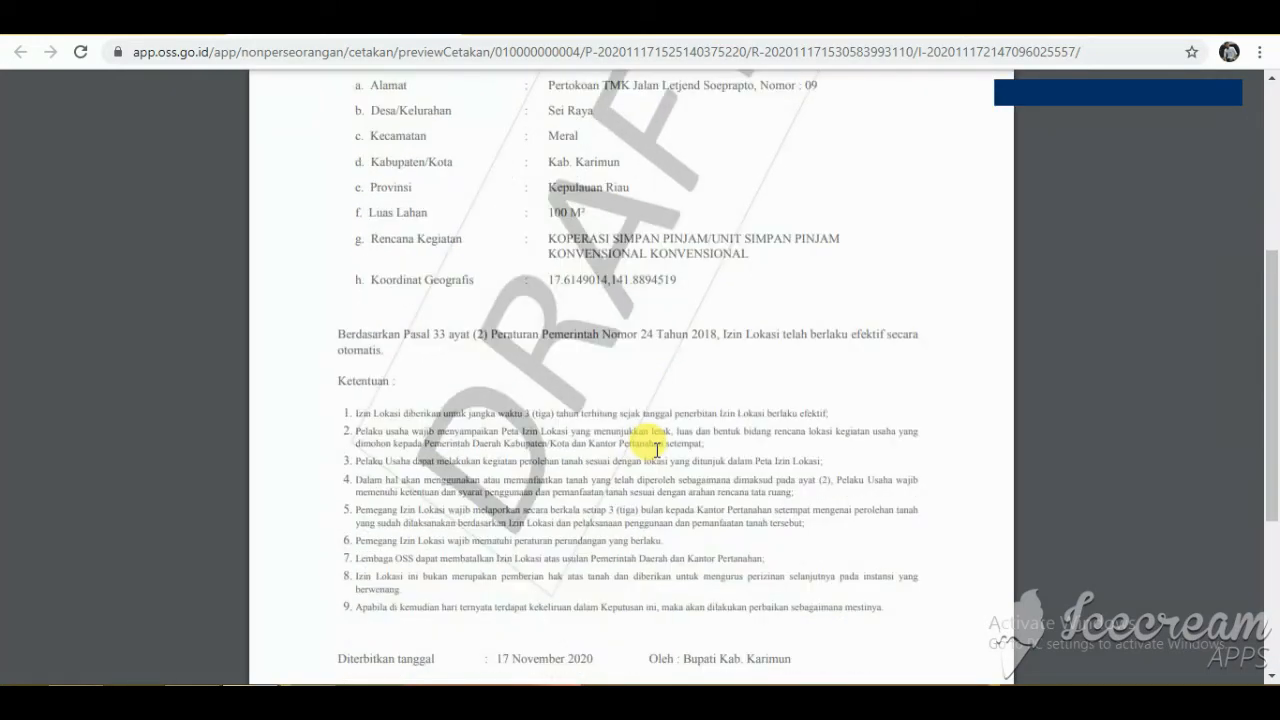
scroll(657, 450, "down", 2)
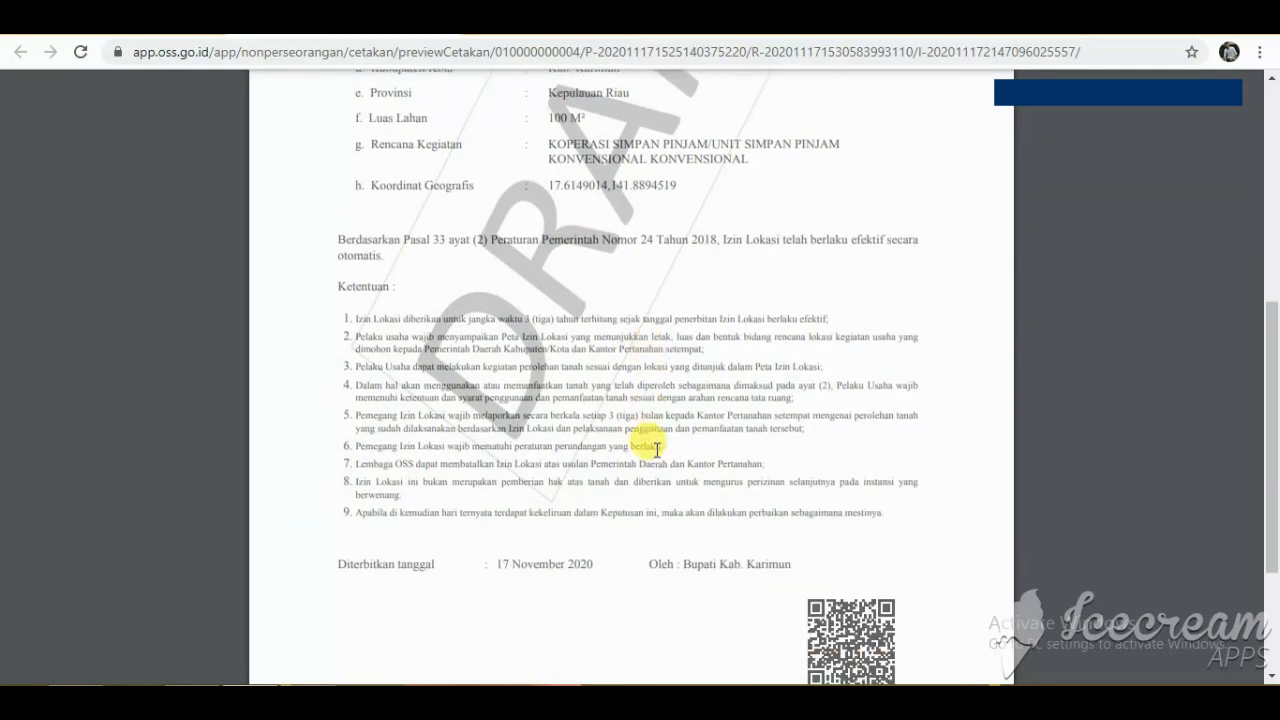
scroll(657, 450, "down", 2)
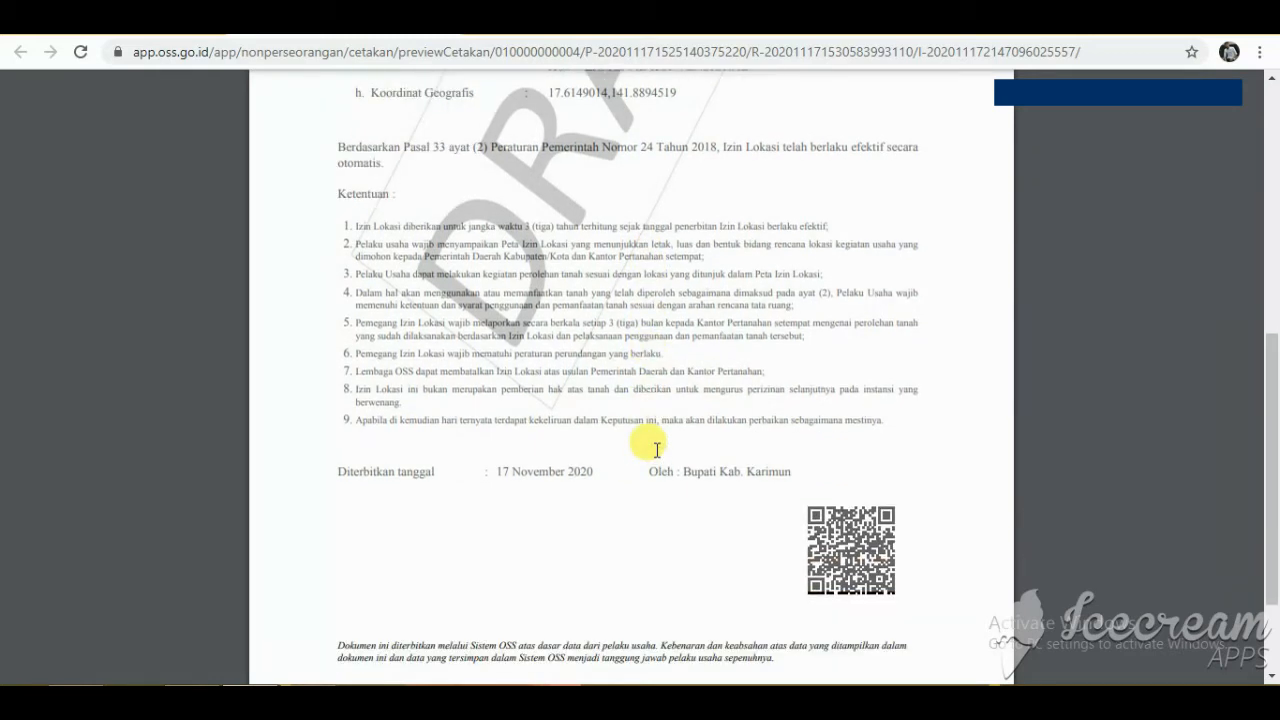
scroll(657, 450, "down", 3)
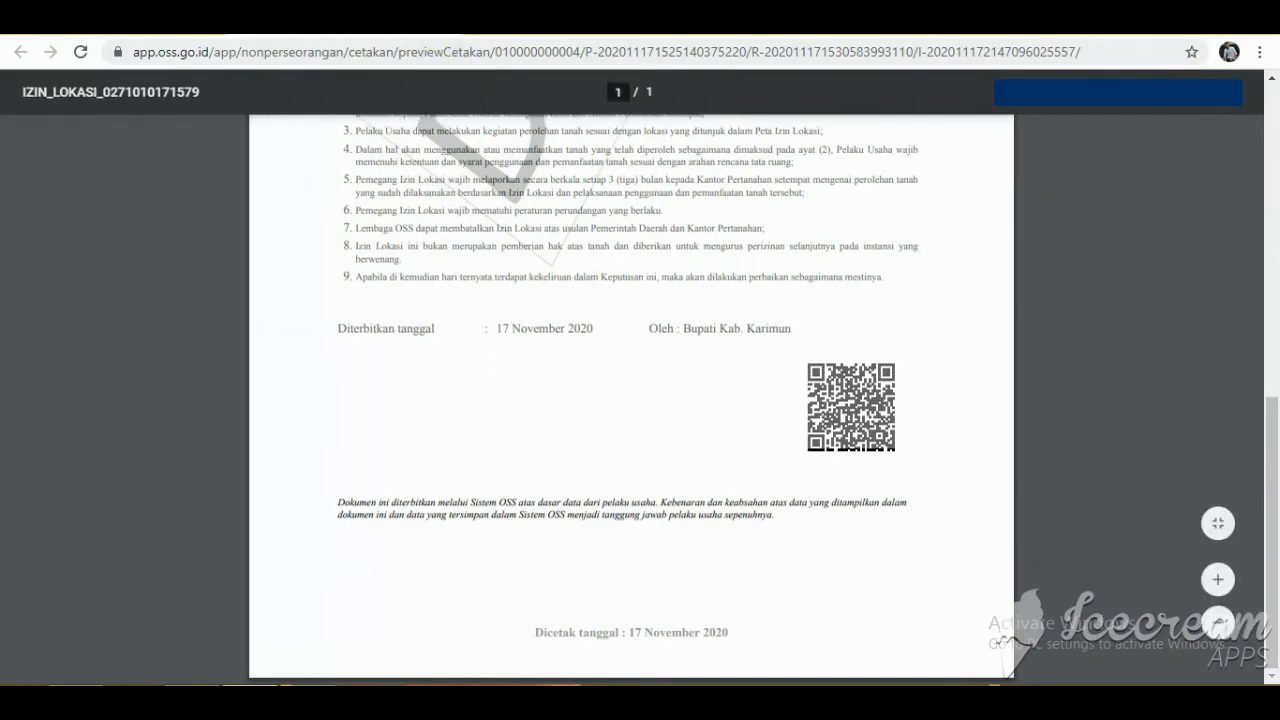
left_click(431, 19)
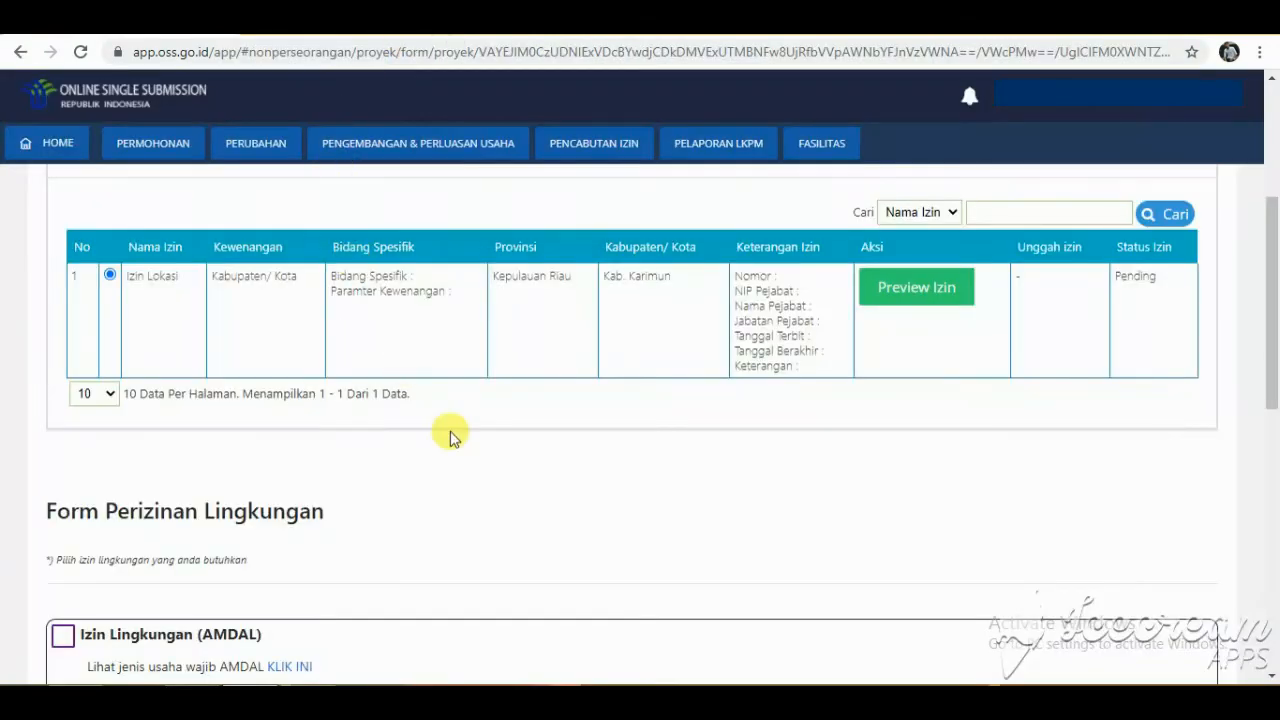
Review the AMDAL, UKL-UPL, SPPL and RKL-RPL options, then submit the Izin Lingkungan step without selecting any and confirm.
scroll(507, 455, "down", 2)
scroll(381, 438, "down", 1)
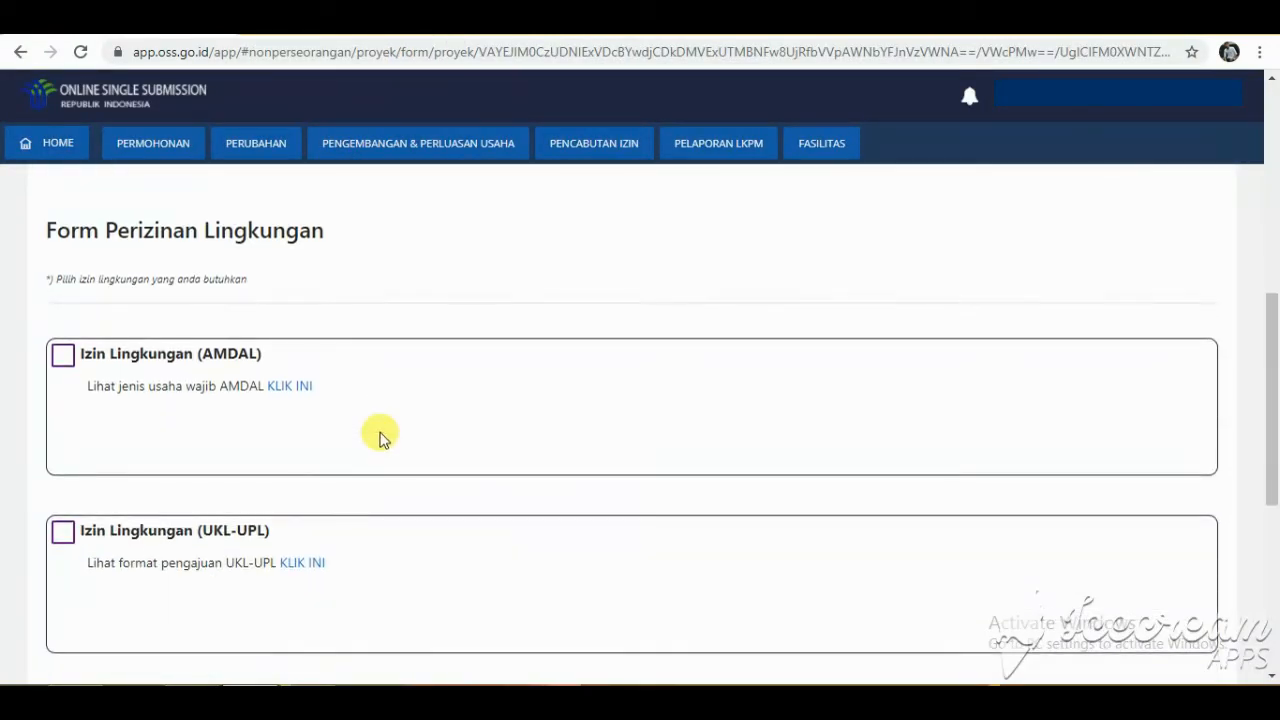
scroll(381, 438, "down", 5)
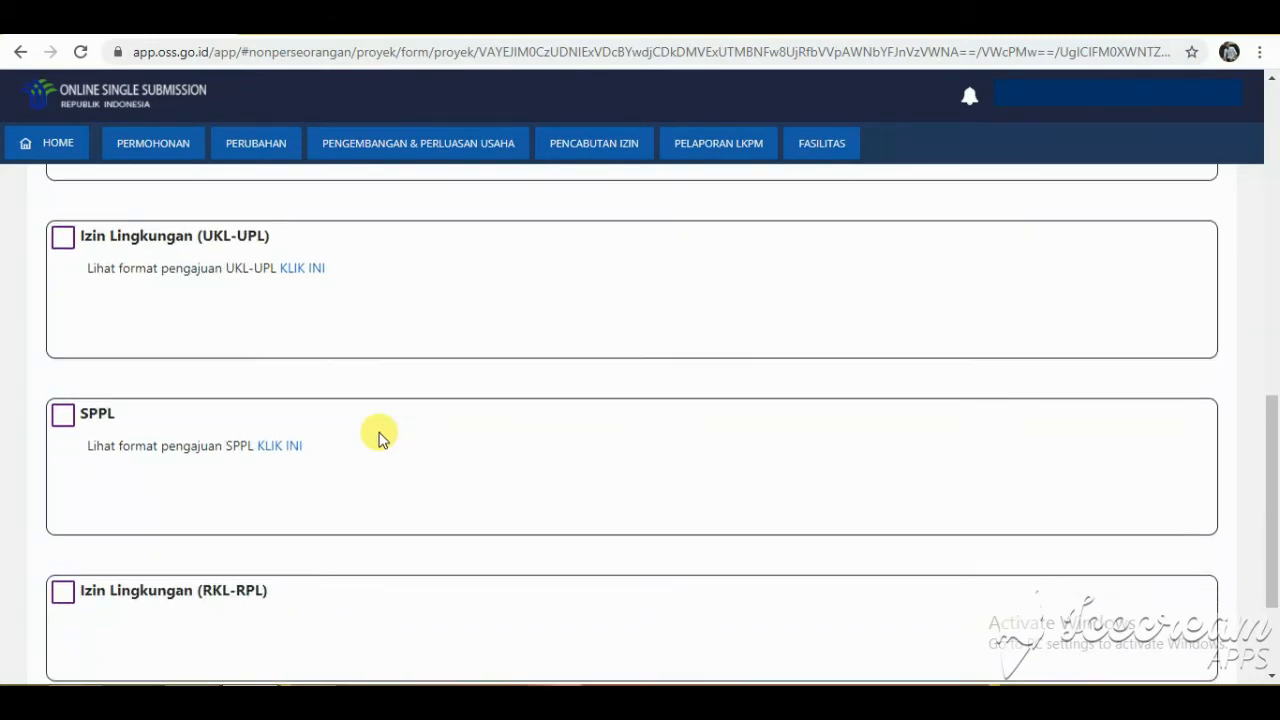
scroll(381, 438, "up", 4)
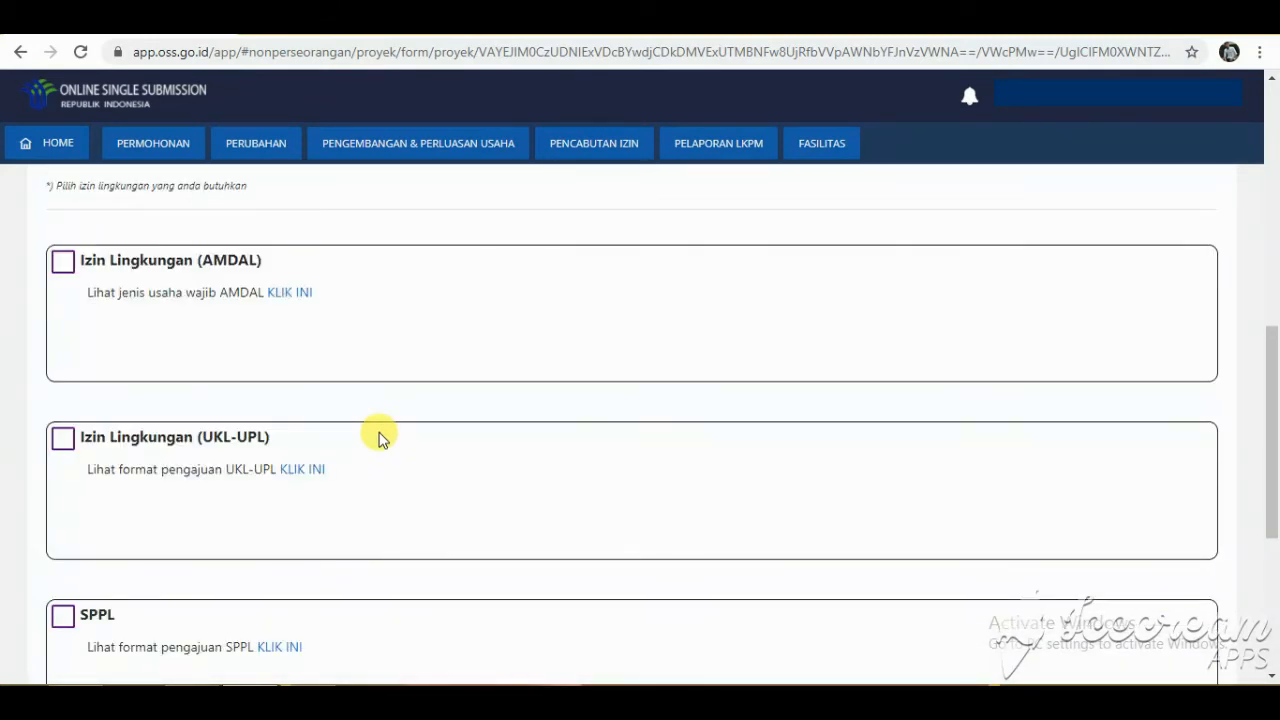
scroll(381, 438, "down", 4)
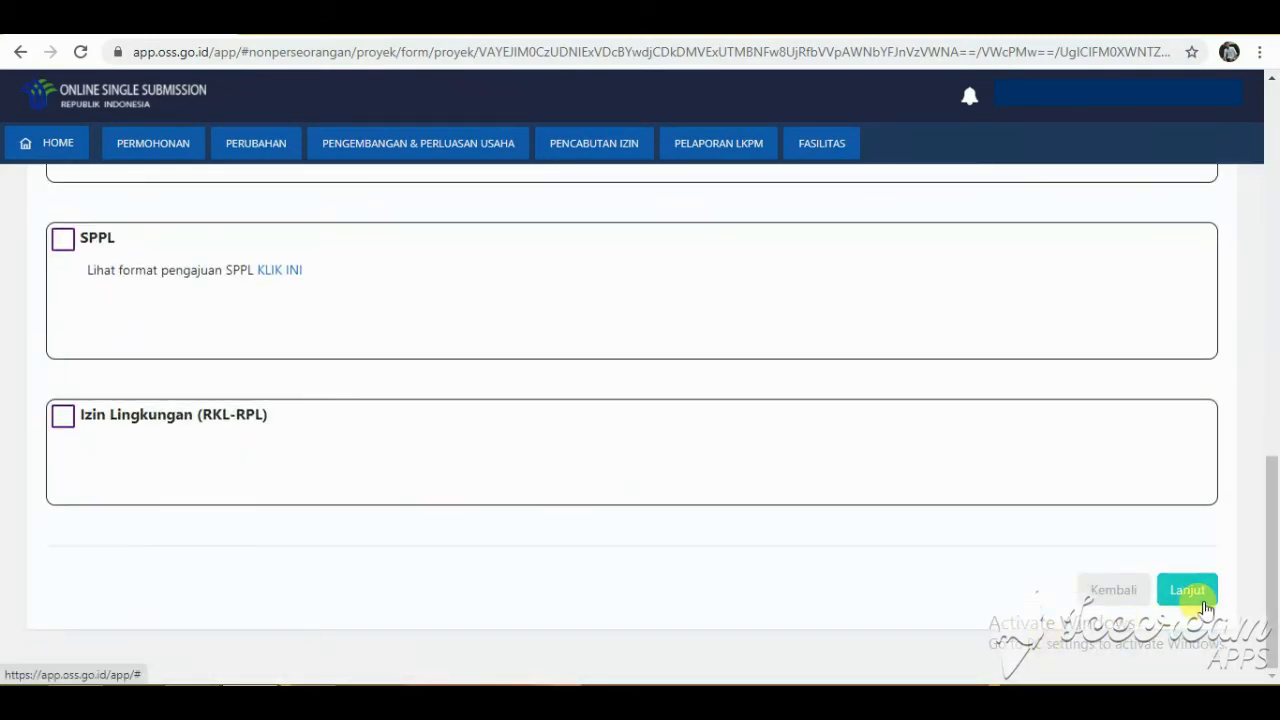
left_click(1168, 590)
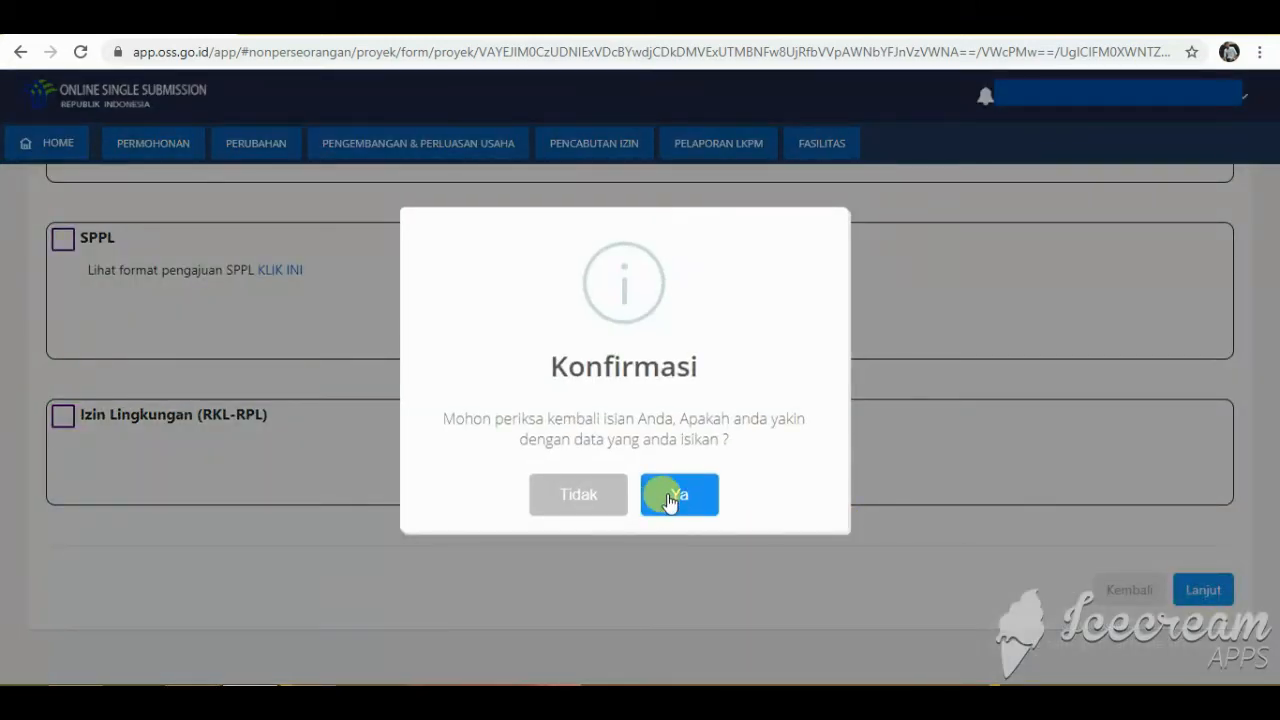
left_click(669, 497)
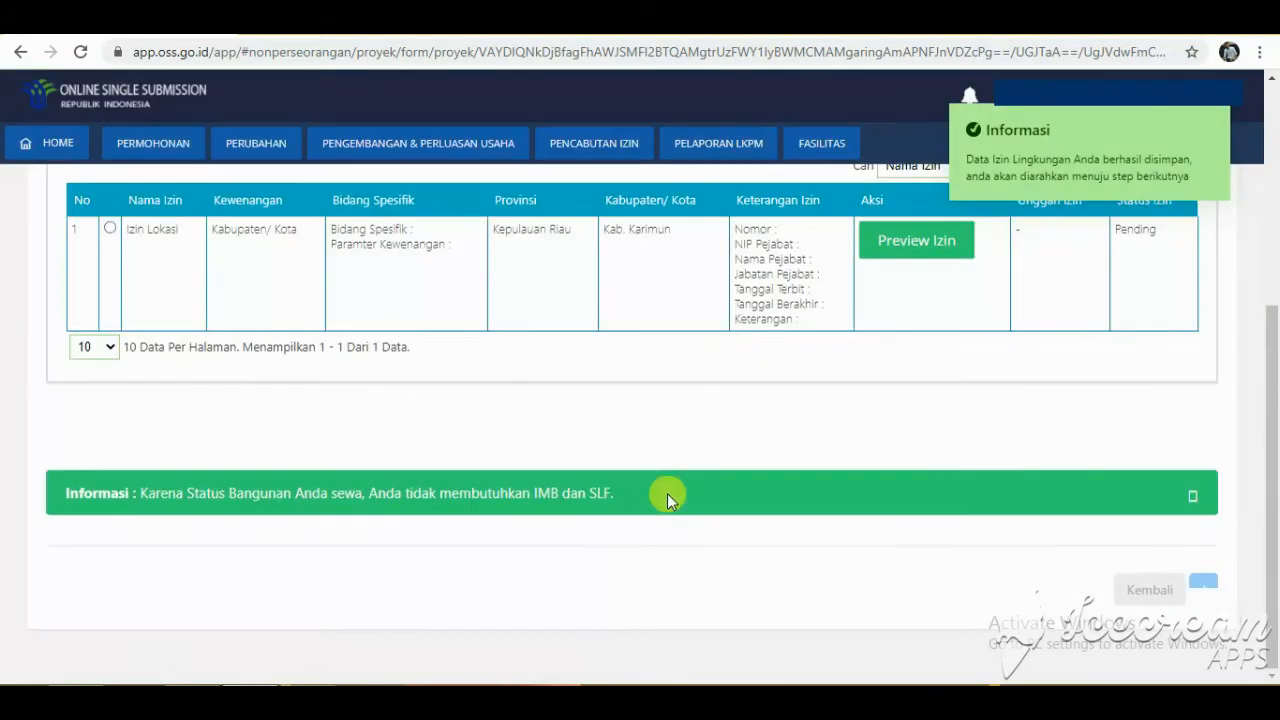
Select the Izin Lokasi entry in the IMB + SLF step, submit the step and confirm the data.
left_click(110, 229)
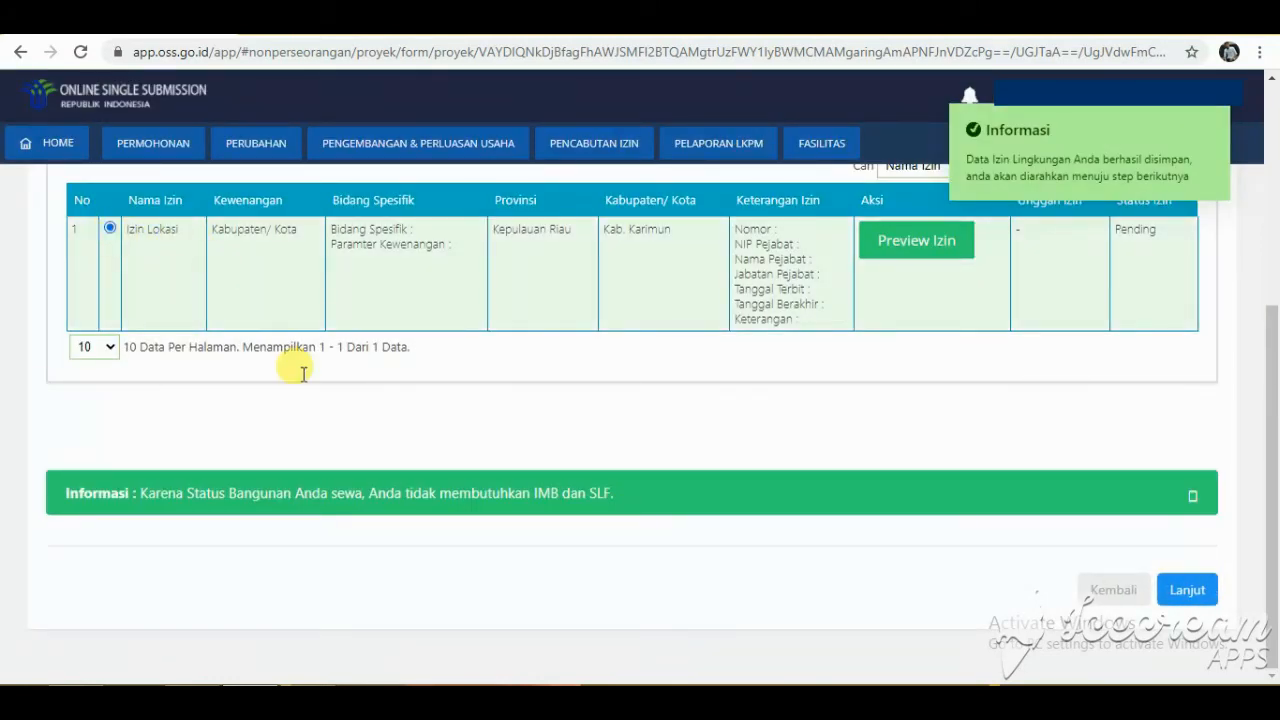
left_click(1203, 600)
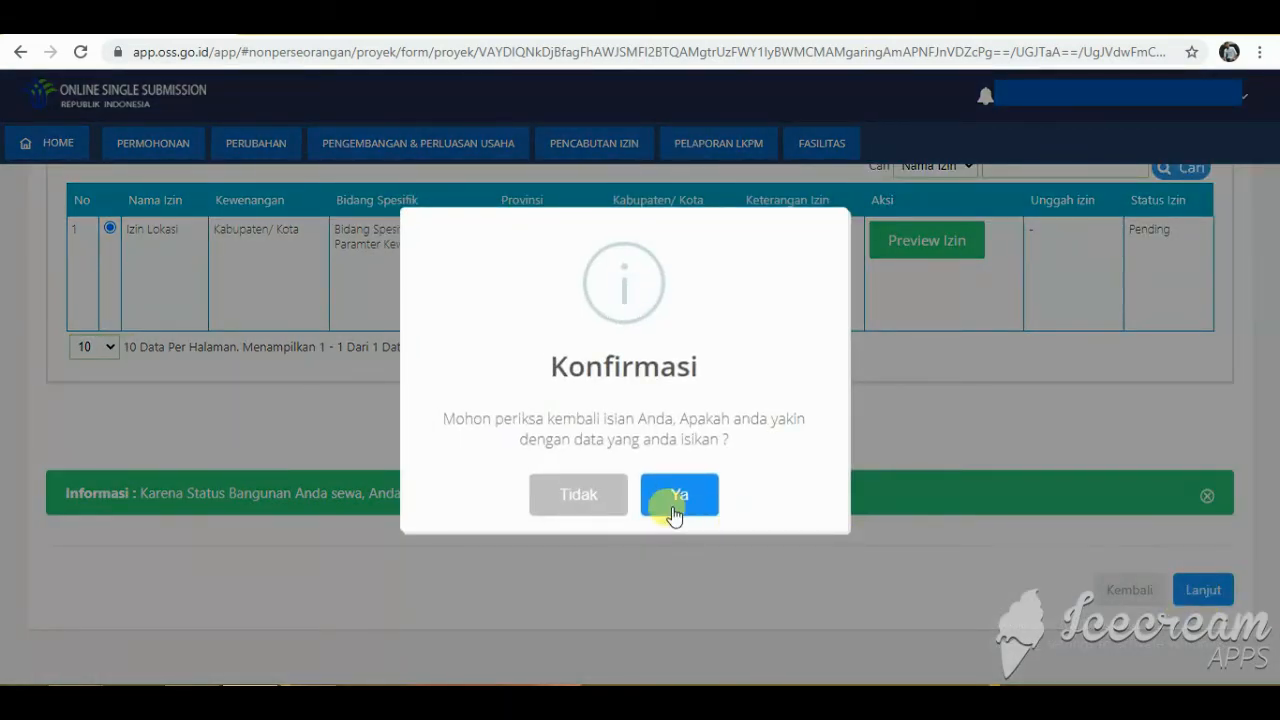
left_click(675, 512)
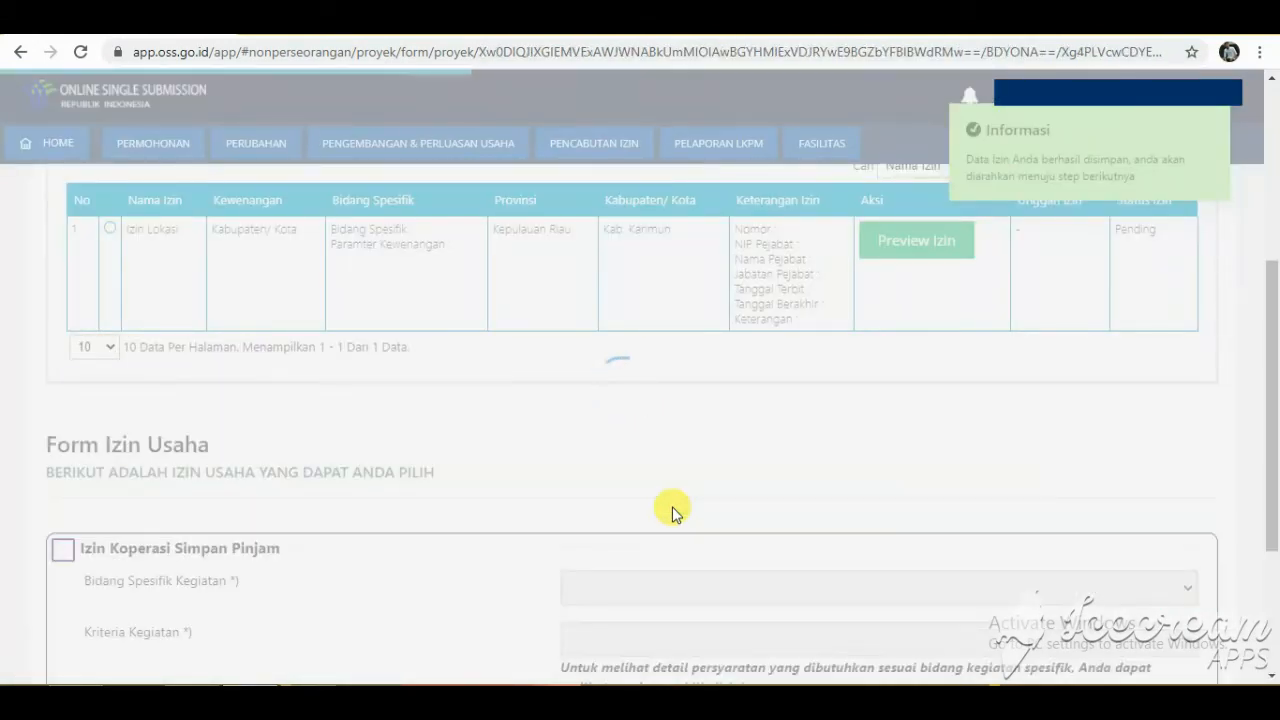
Choose Izin Koperasi Simpan Pinjam as the business permit and set Bidang Spesifik Kegiatan to Koperasi Simpan Pinjam (KSP) Primer.
scroll(513, 482, "down", 2)
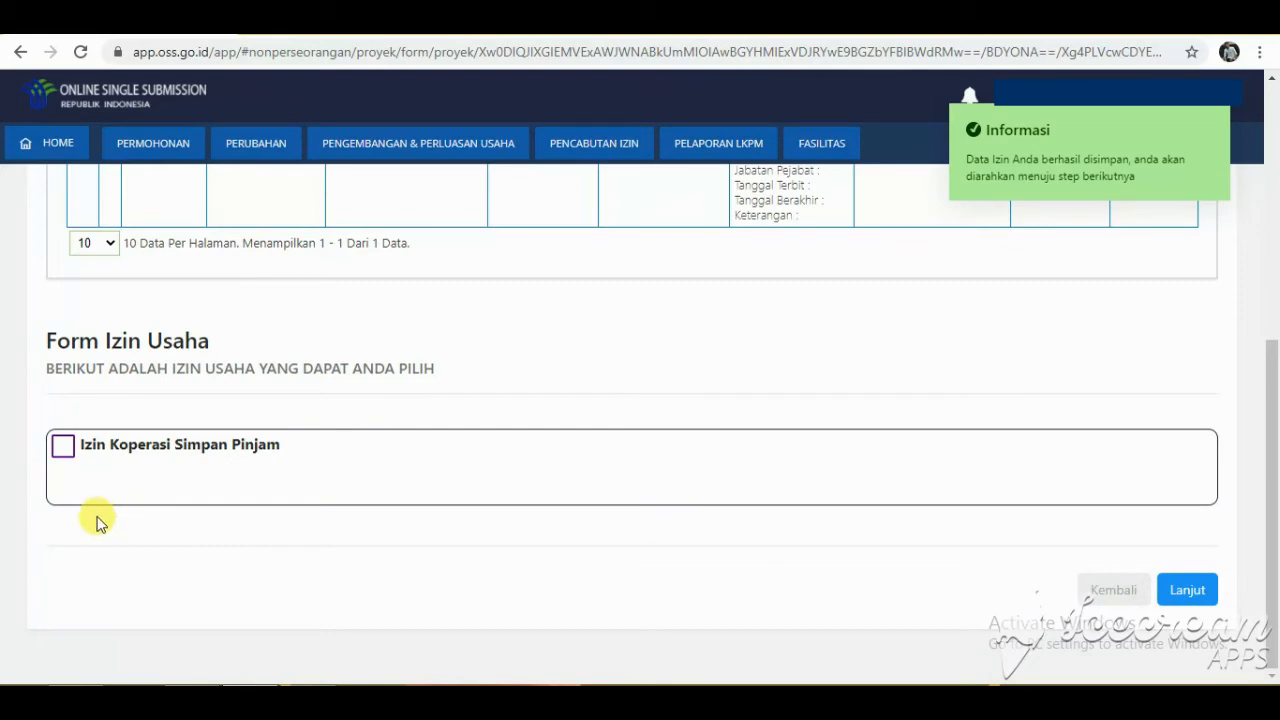
scroll(25, 515, "up", 5)
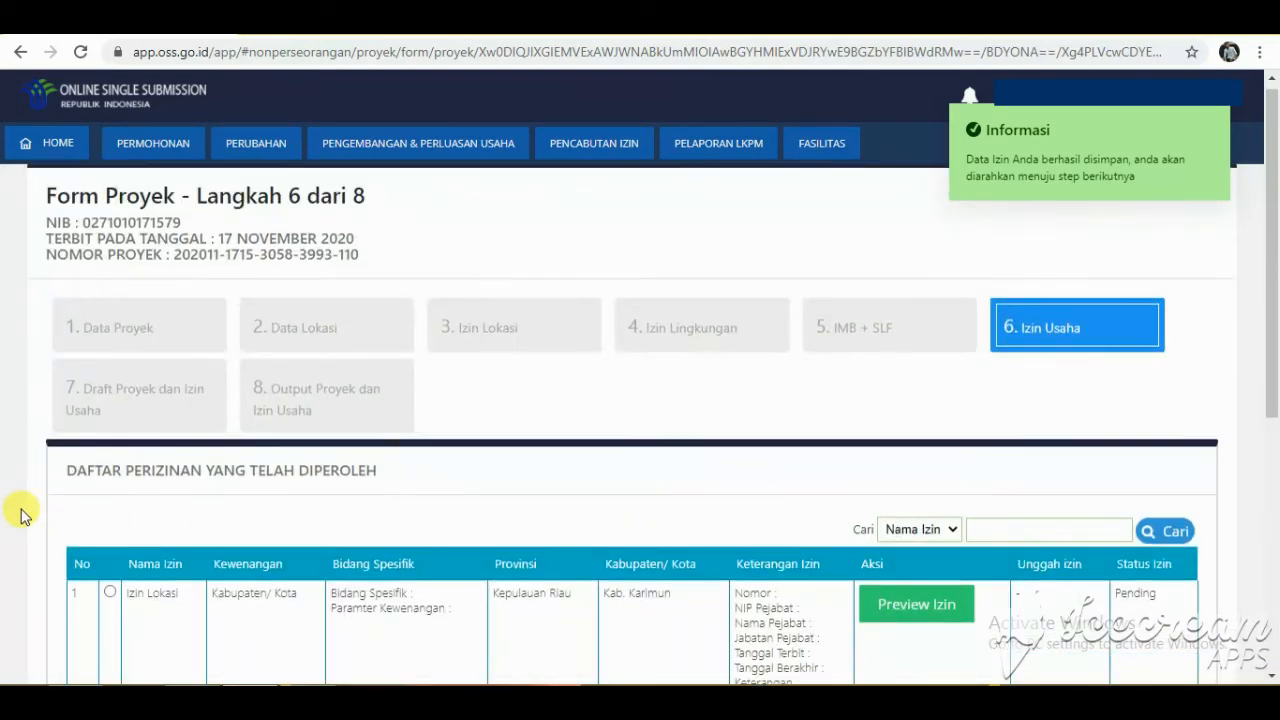
scroll(25, 515, "down", 3)
scroll(25, 515, "down", 2)
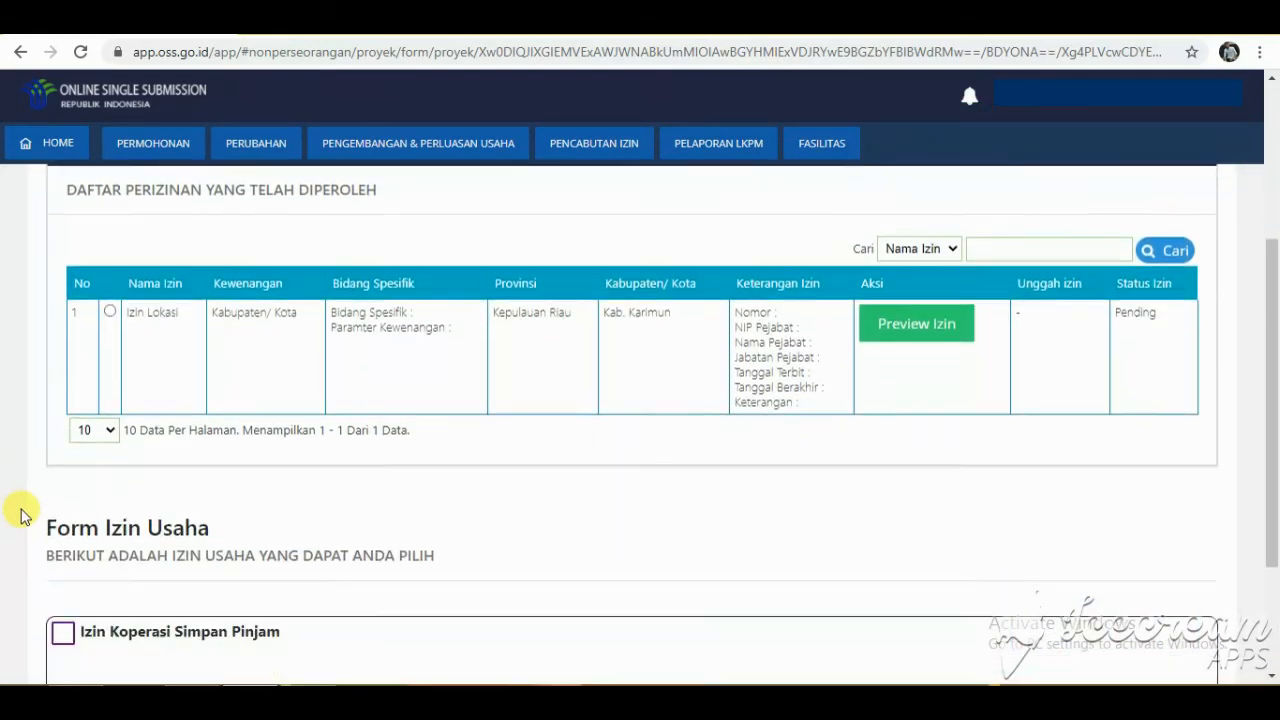
left_click(60, 538)
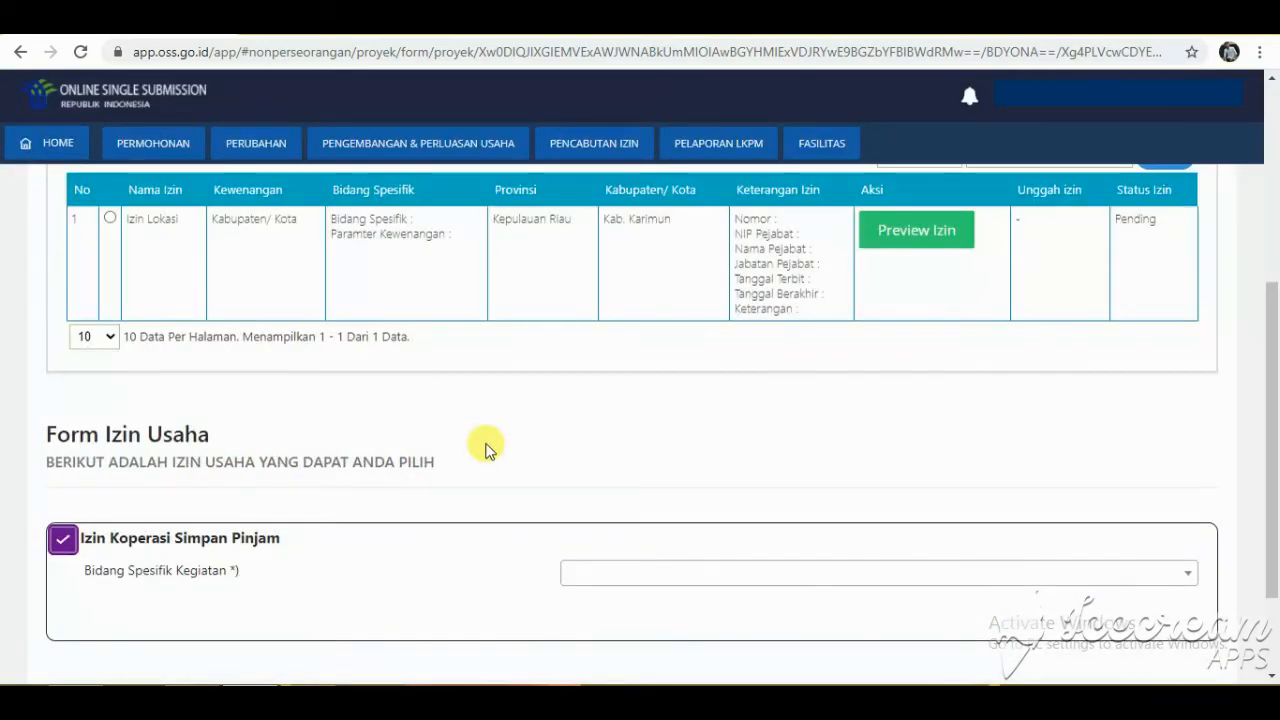
left_click(998, 577)
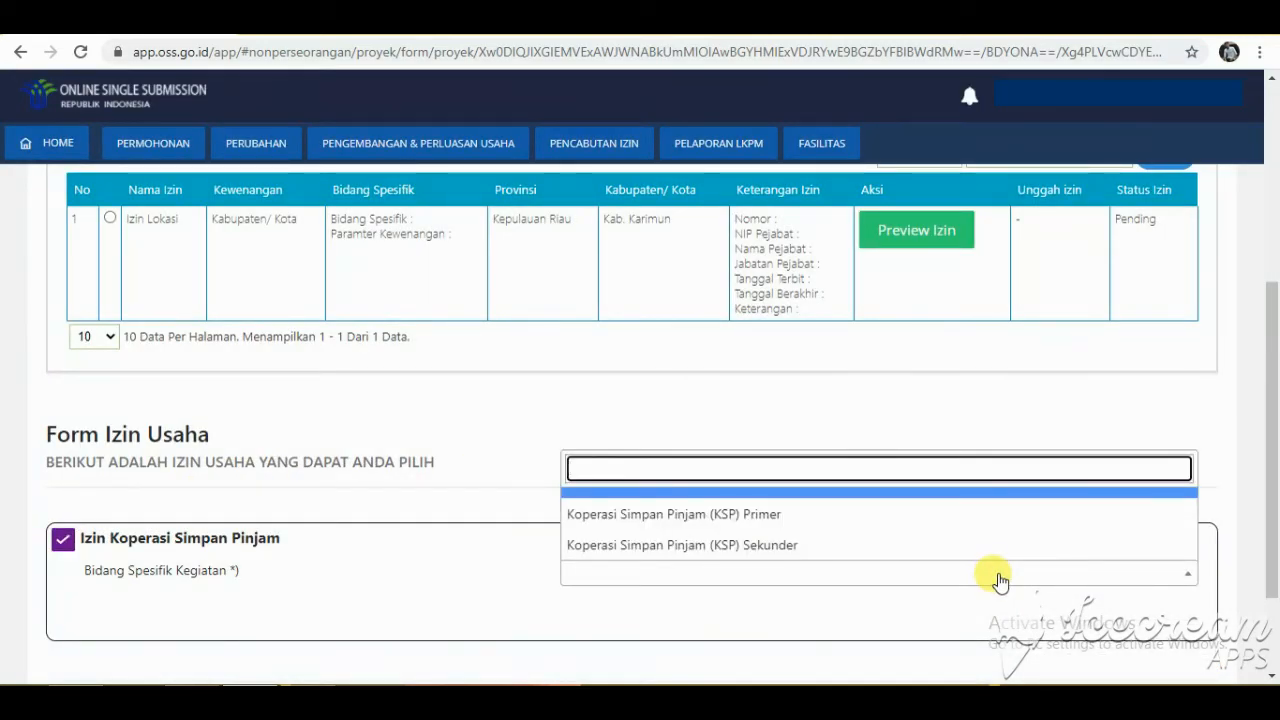
left_click(849, 514)
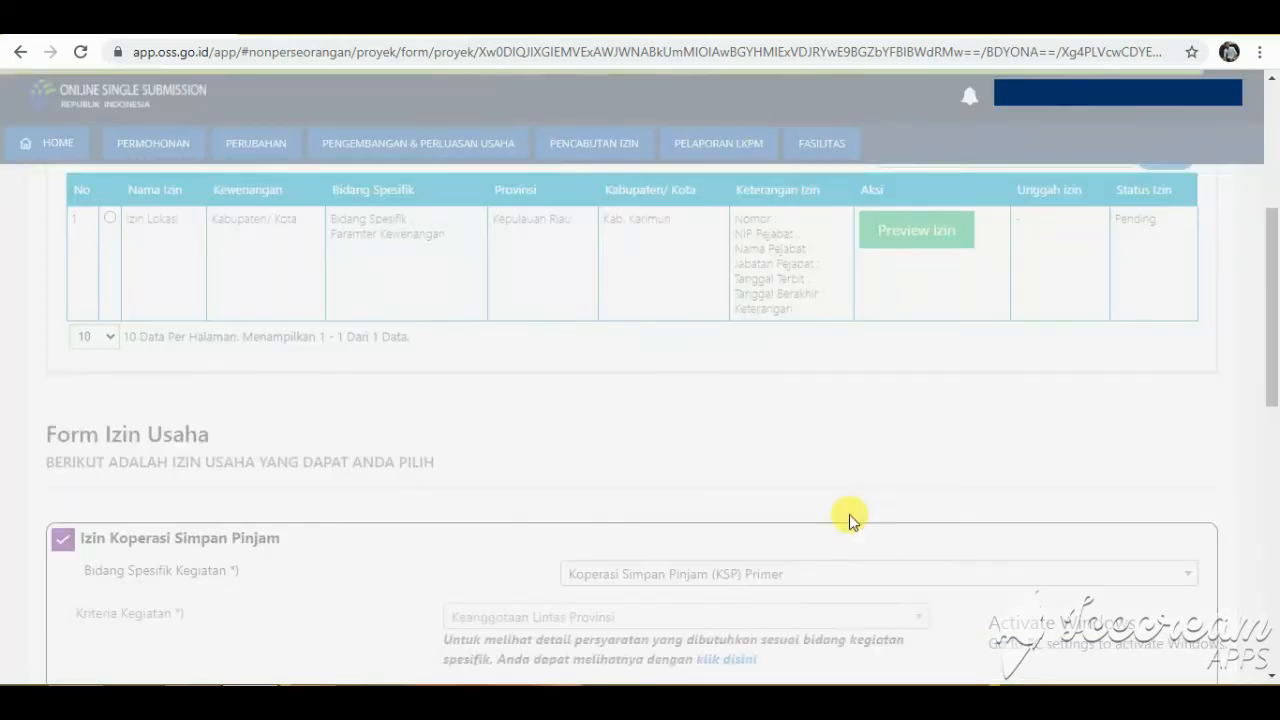
Set Kriteria Kegiatan to Keanggotaan Dalam 1 (satu) daerah Kabupaten/Kota.
mouse_move(1275, 316)
left_mouse_down()
mouse_move(1276, 213)
mouse_move(1276, 316)
left_mouse_up()
scroll(1275, 395, "down", 2)
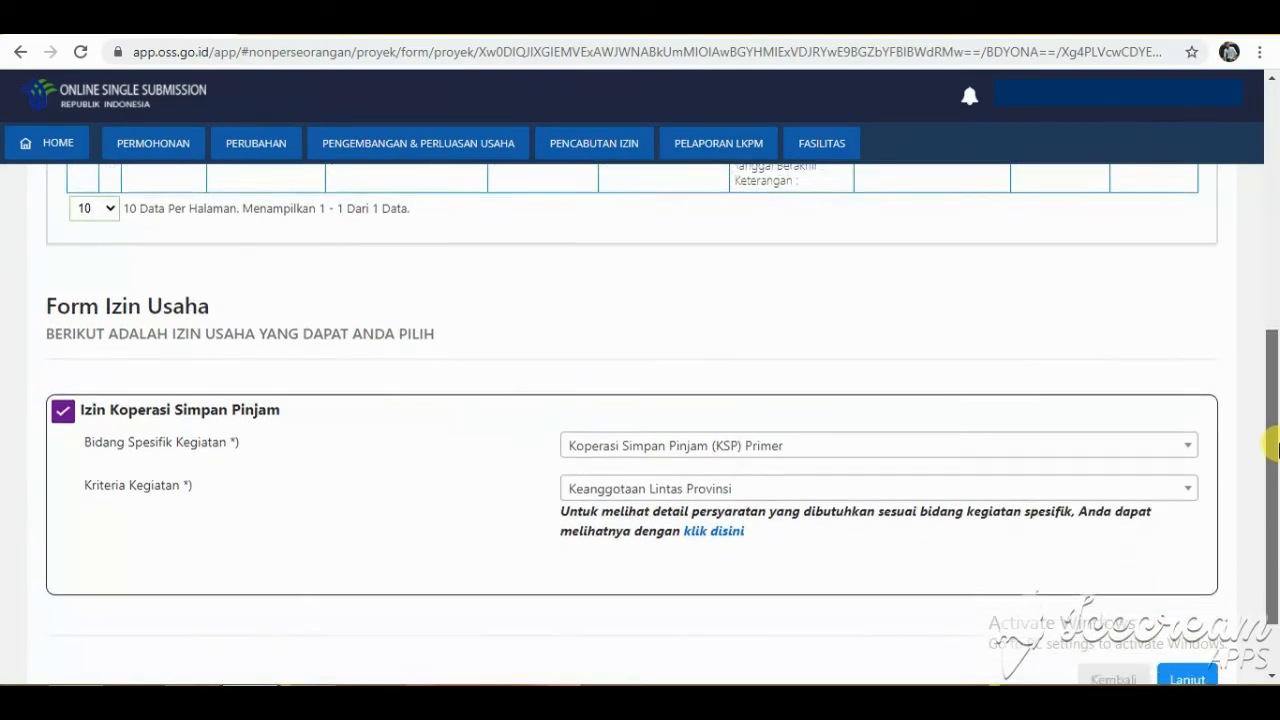
left_click(1164, 440)
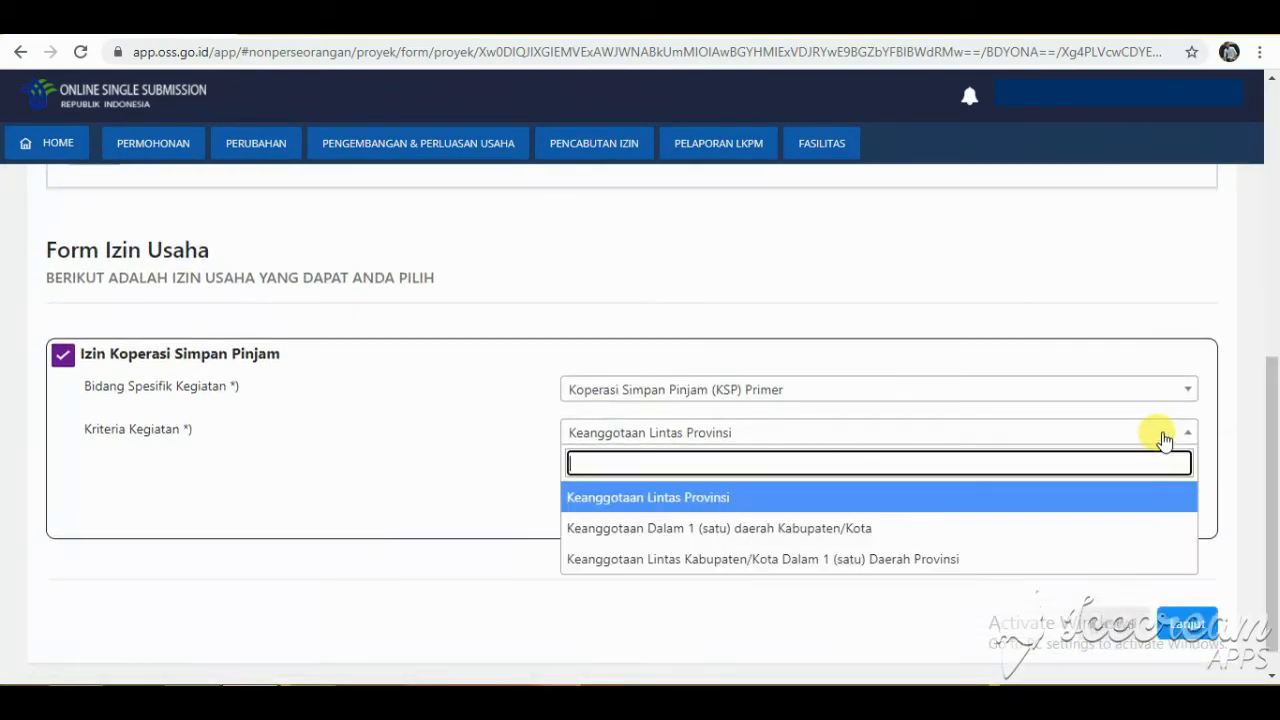
left_click(1008, 530)
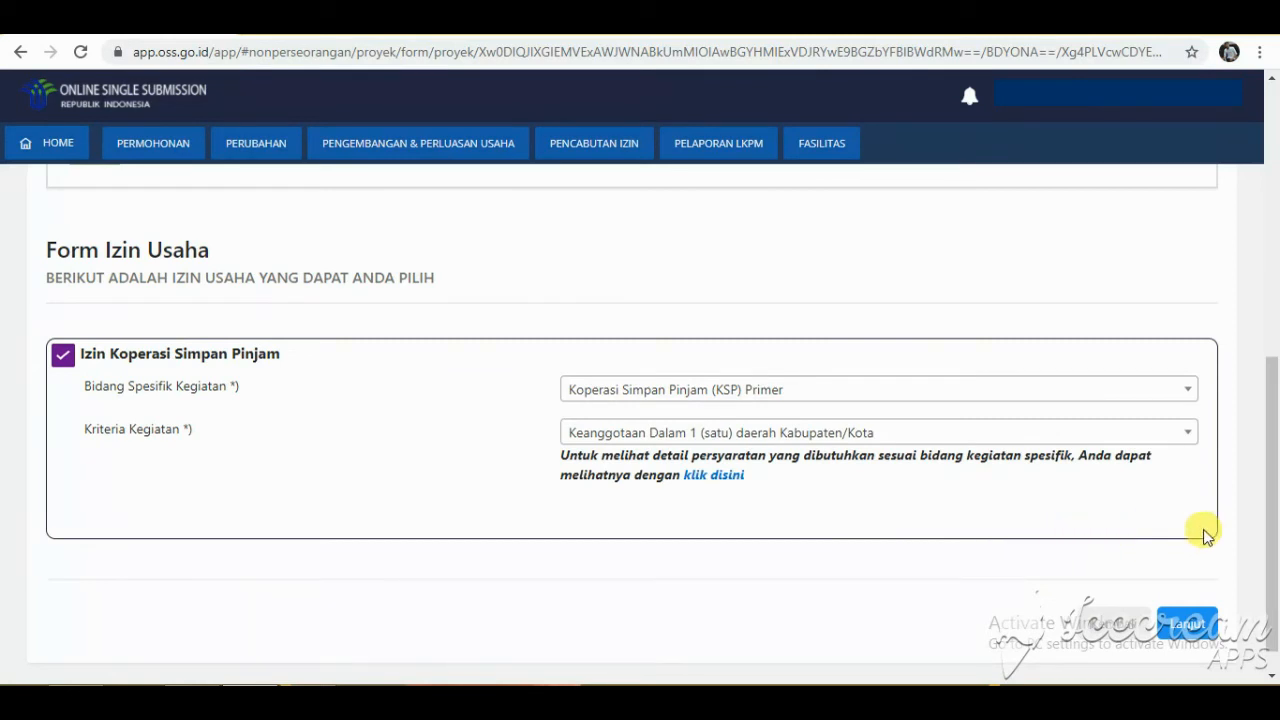
Submit the Izin Usaha step with the Izin Koperasi Simpan Pinjam settings and confirm the entered data.
left_click(1188, 625)
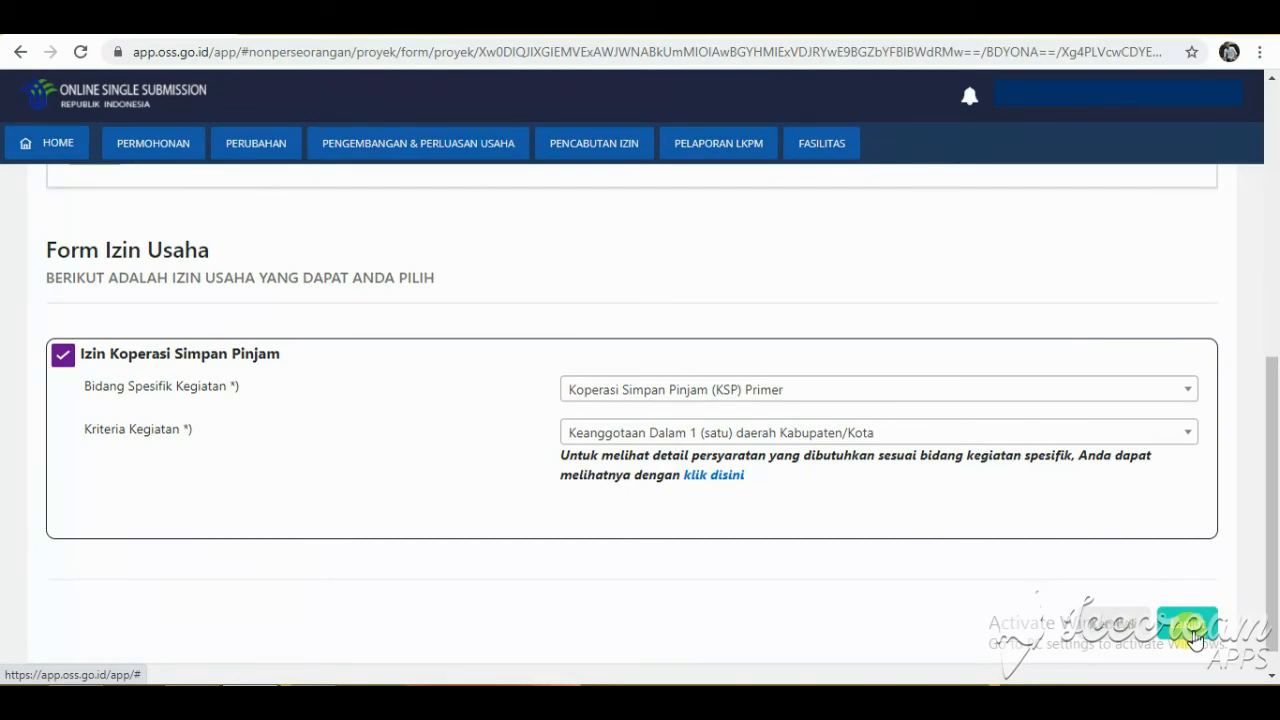
left_click_drag(1275, 520, 1270, 560)
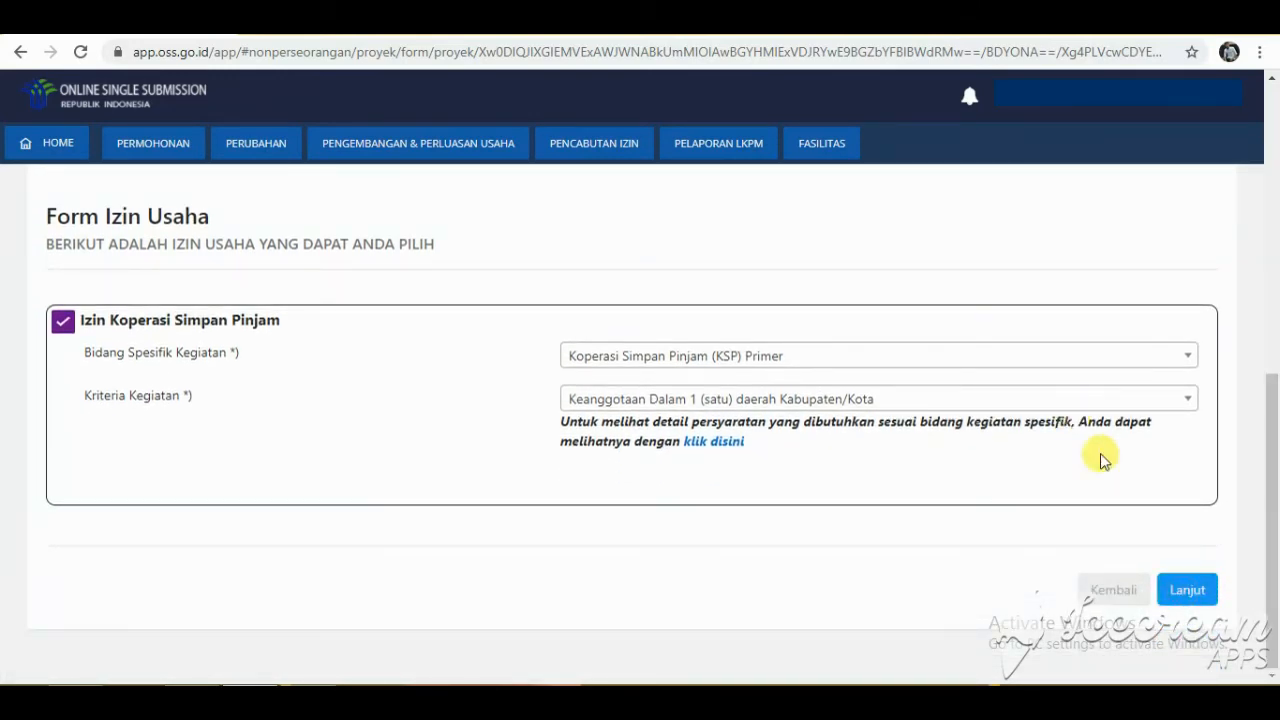
left_click(1187, 590)
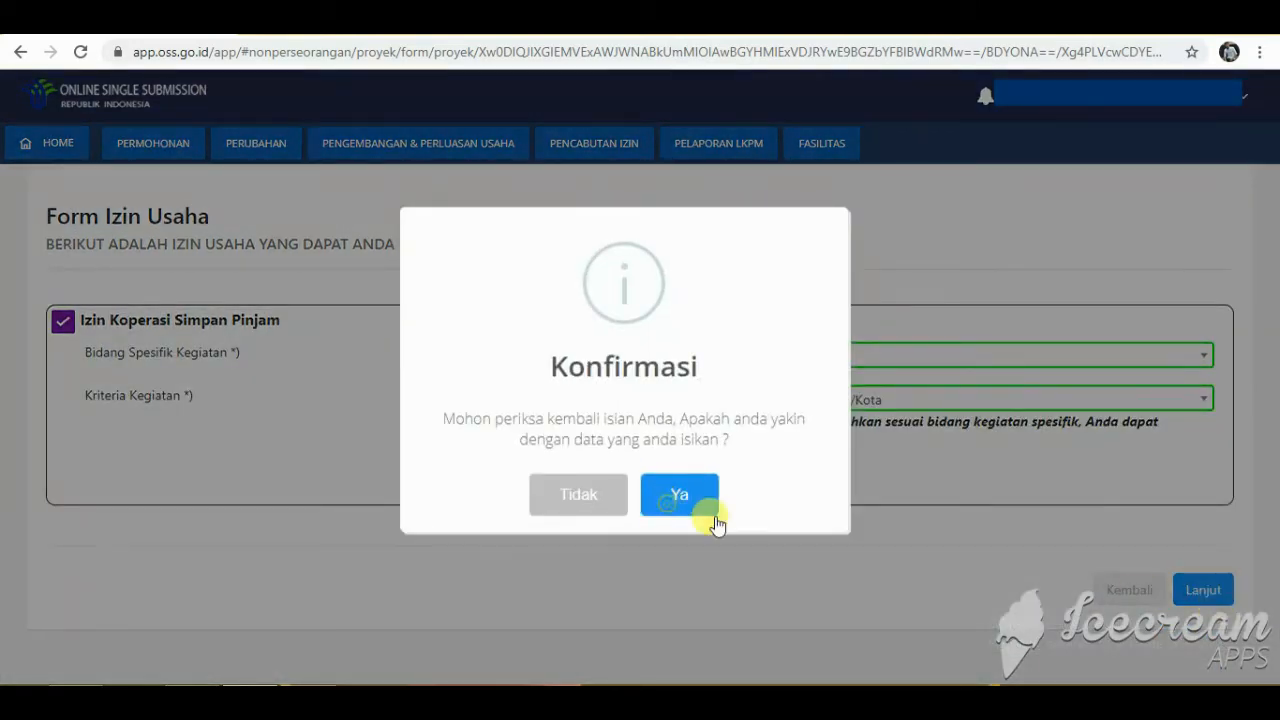
left_click(690, 510)
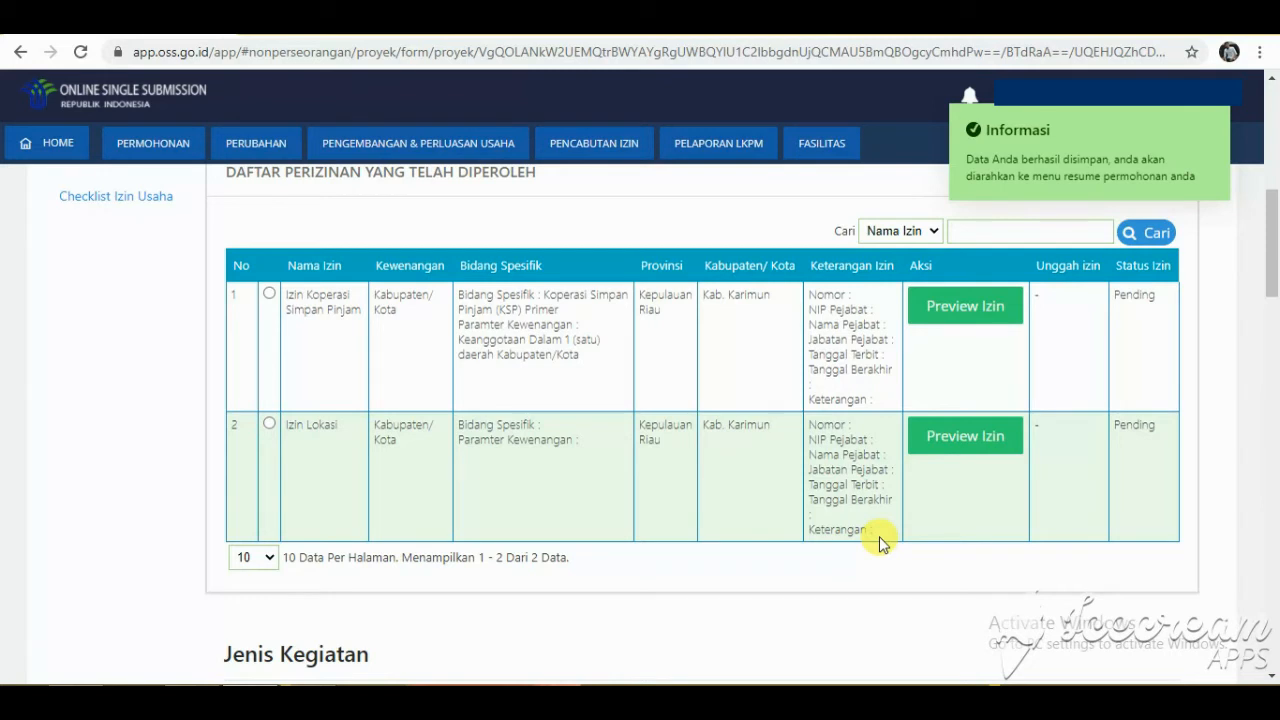
Preview the draft Izin Koperasi Simpan Pinjam document through to its last page, then return to the permit list.
left_click(270, 295)
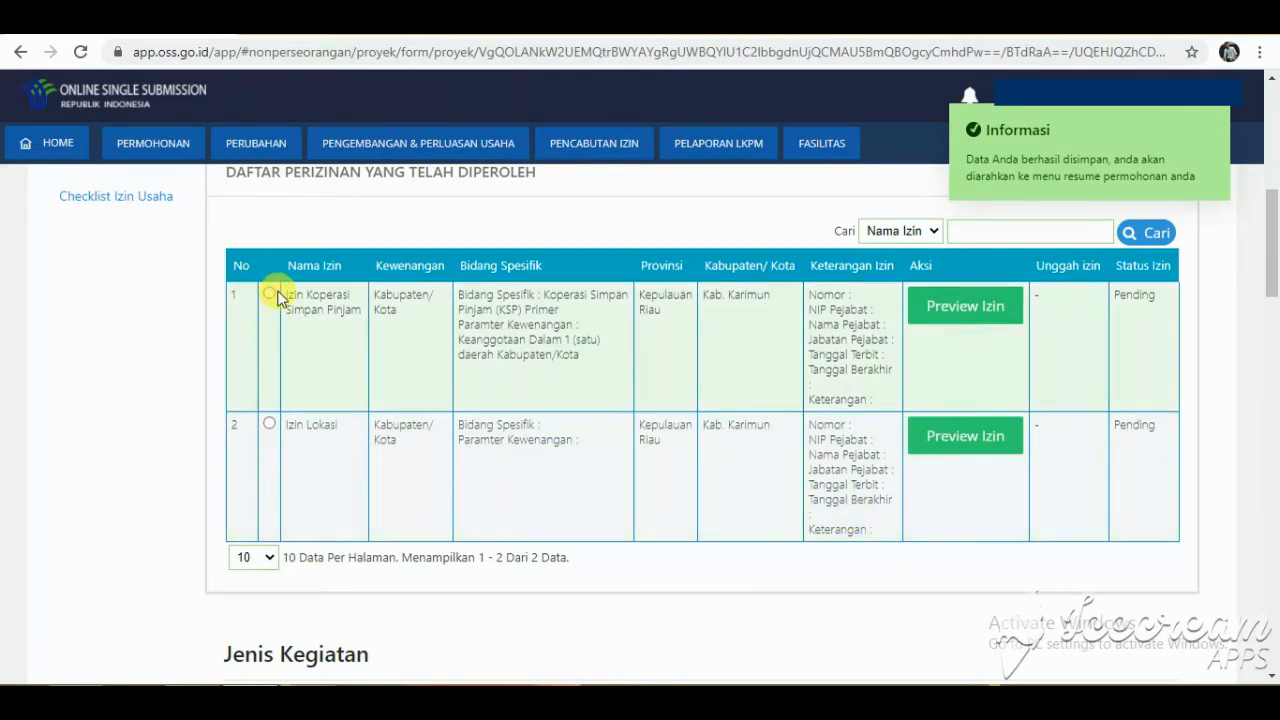
left_click(966, 307)
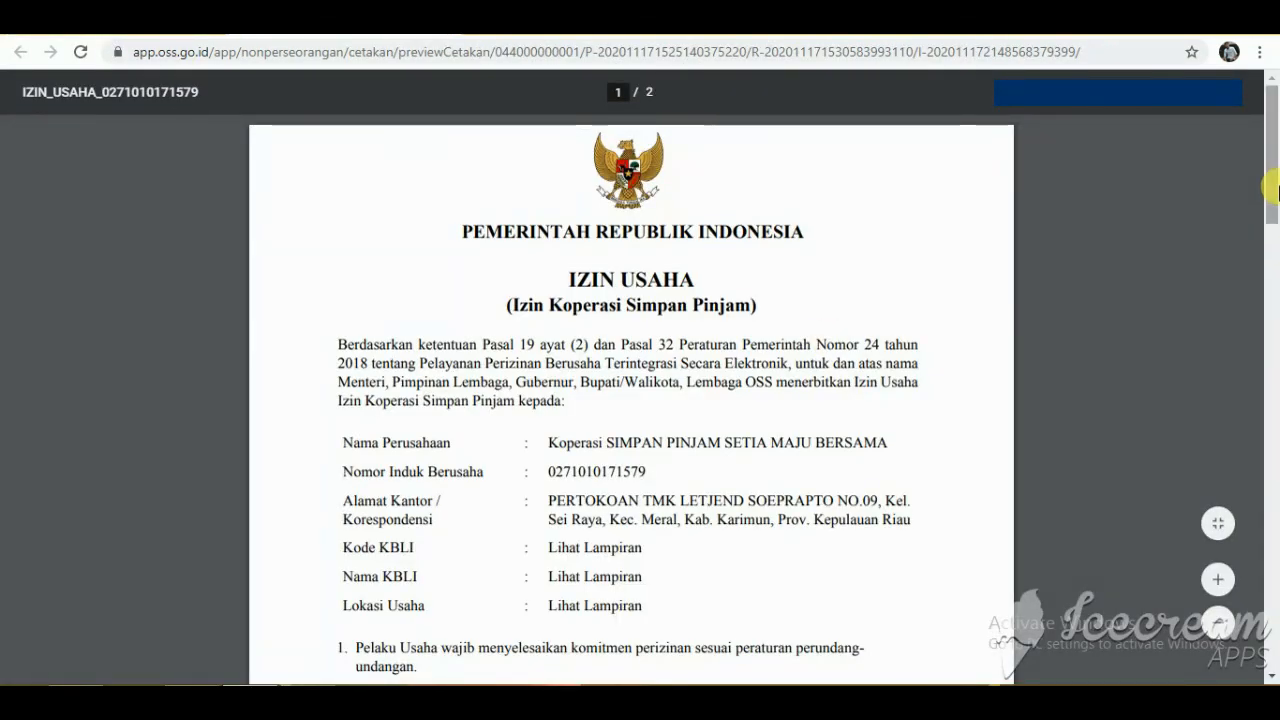
left_click_drag(1273, 152, 1275, 603)
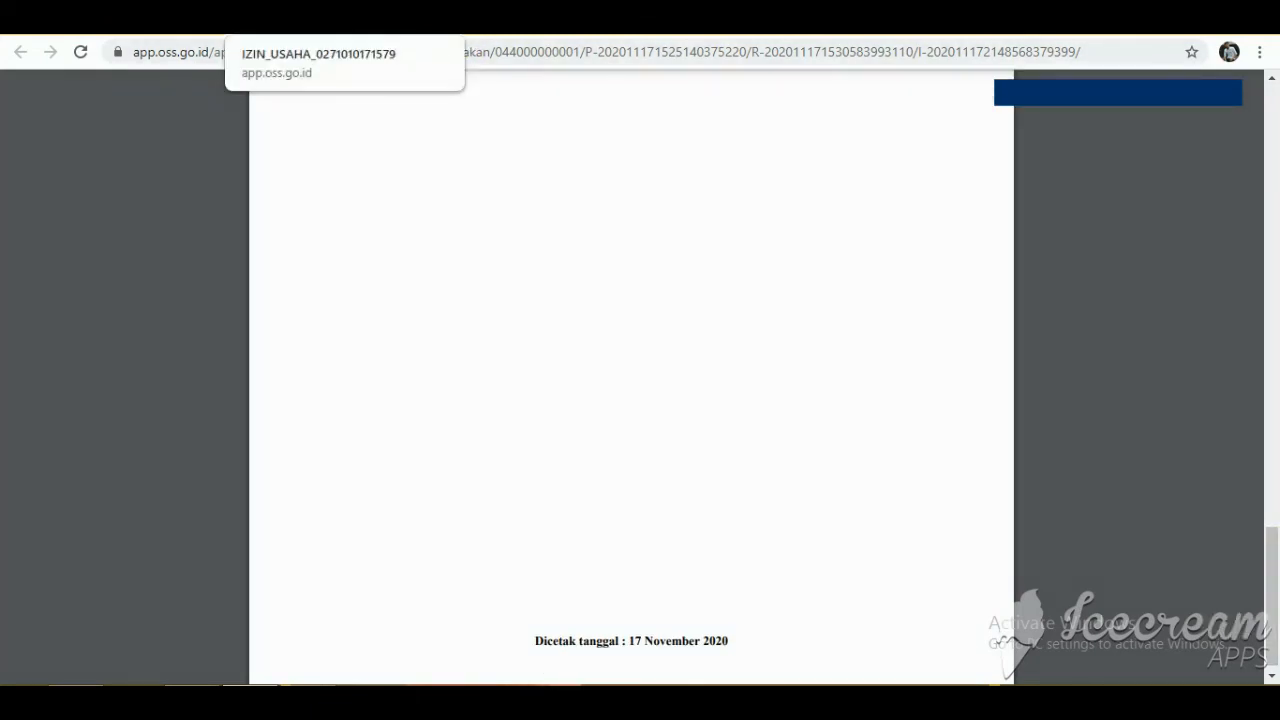
left_click(446, 18)
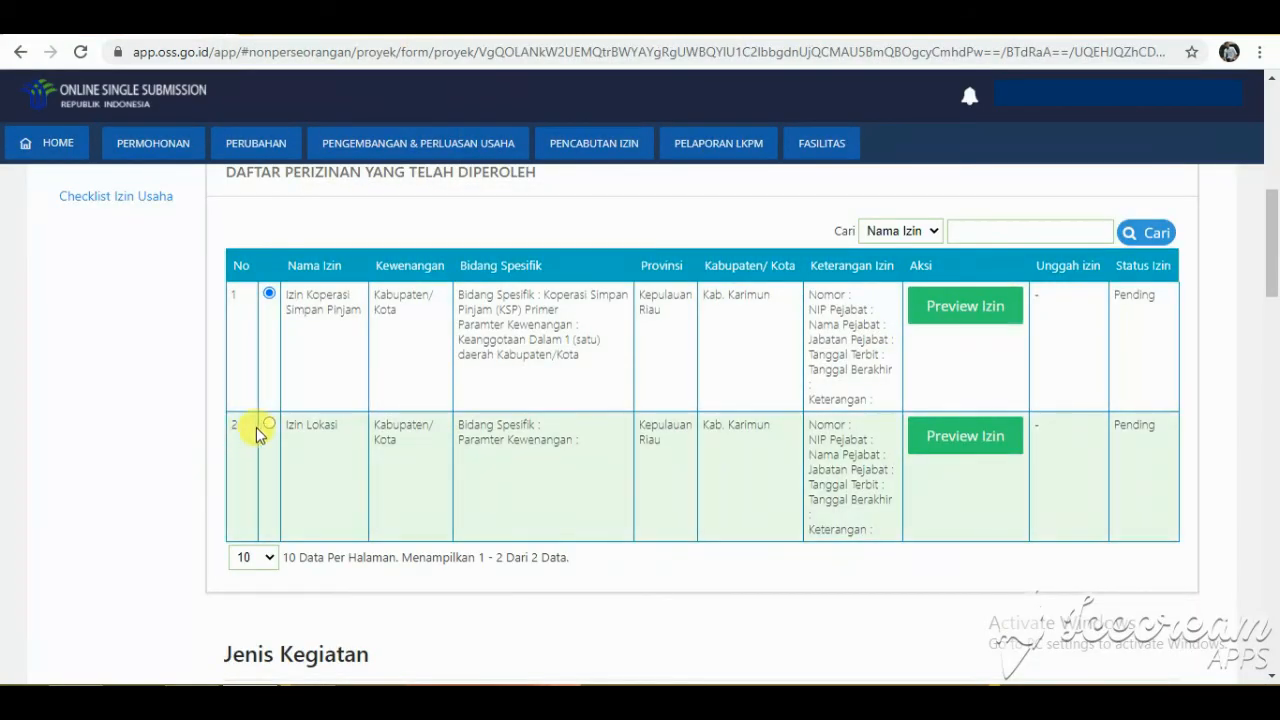
Preview the draft Izin Lokasi document through to its end and return to the project form.
left_click(978, 449)
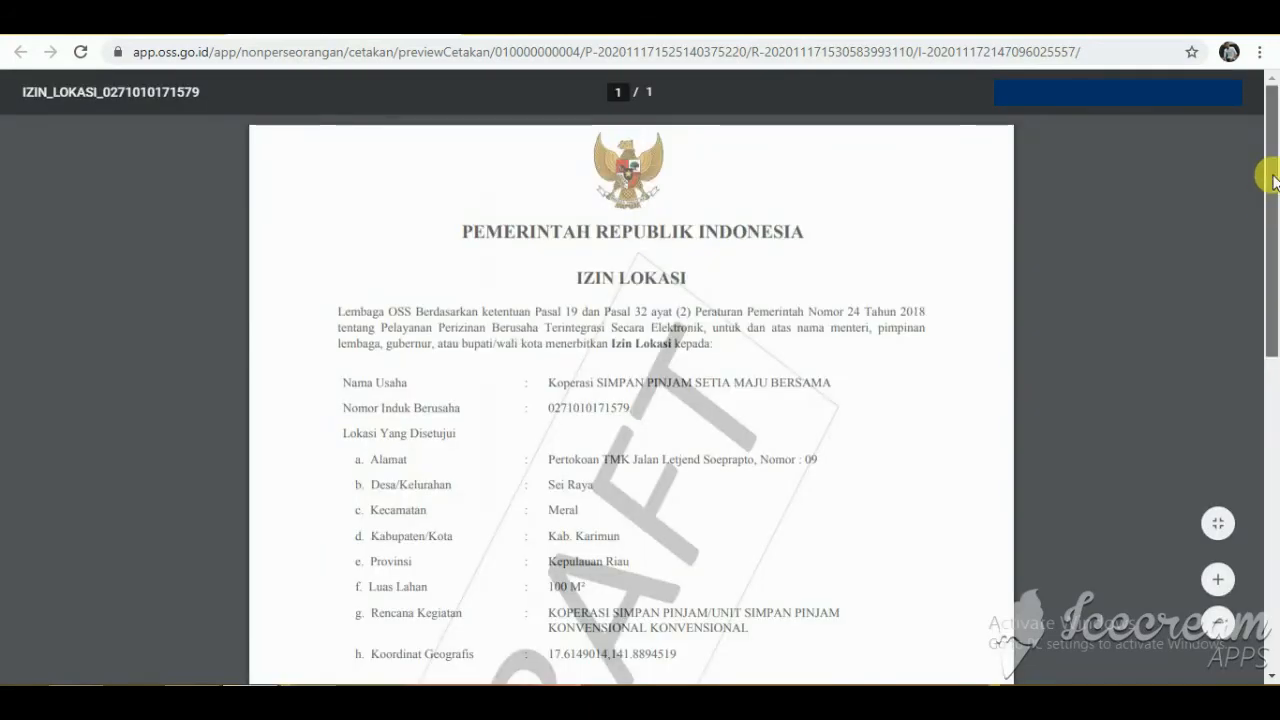
left_click_drag(1270, 213, 1272, 521)
left_click(438, 20)
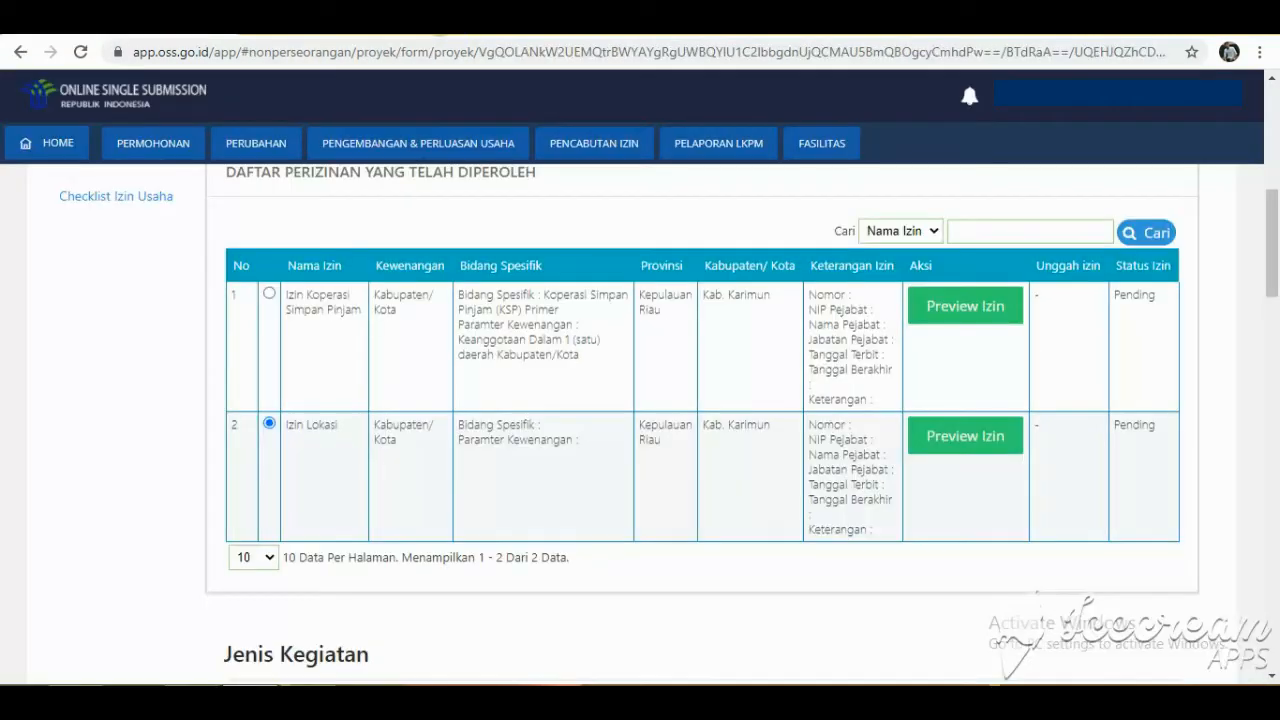
Accept the Disclaimer at the end of the project draft, declaring the entered data valid and accountable.
left_click_drag(1272, 265, 1275, 616)
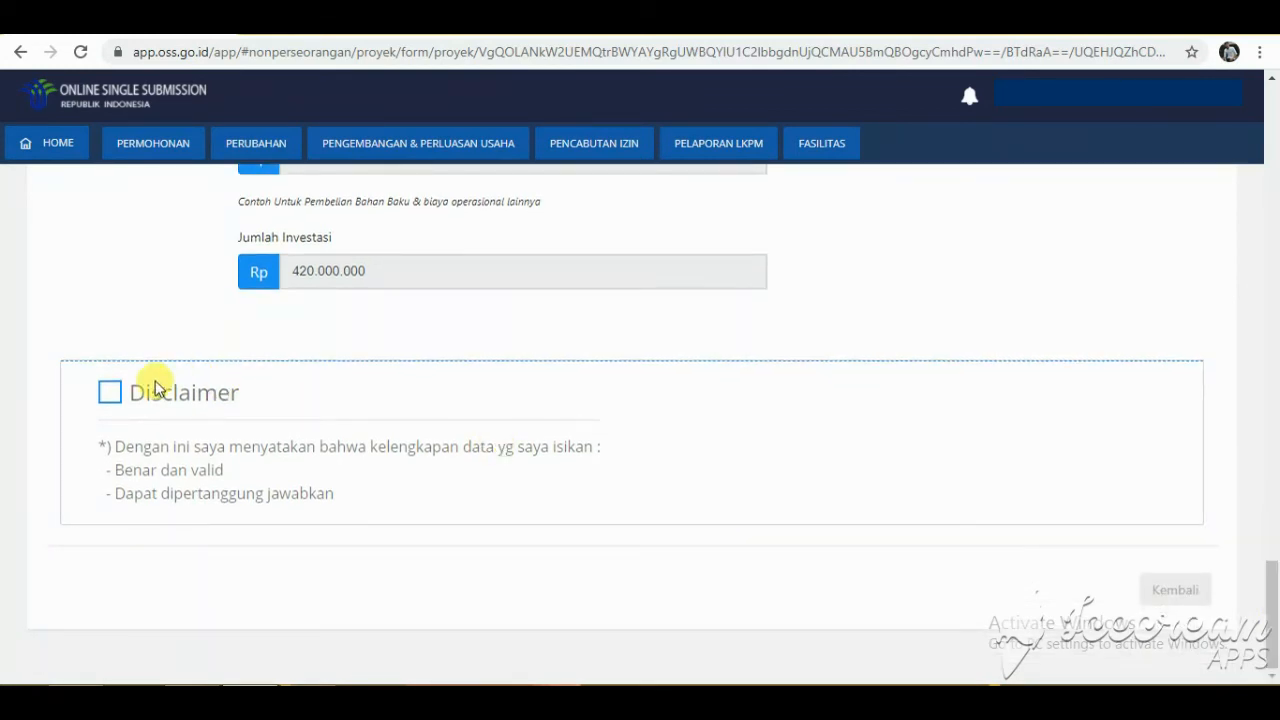
left_click(111, 395)
left_click(1180, 589)
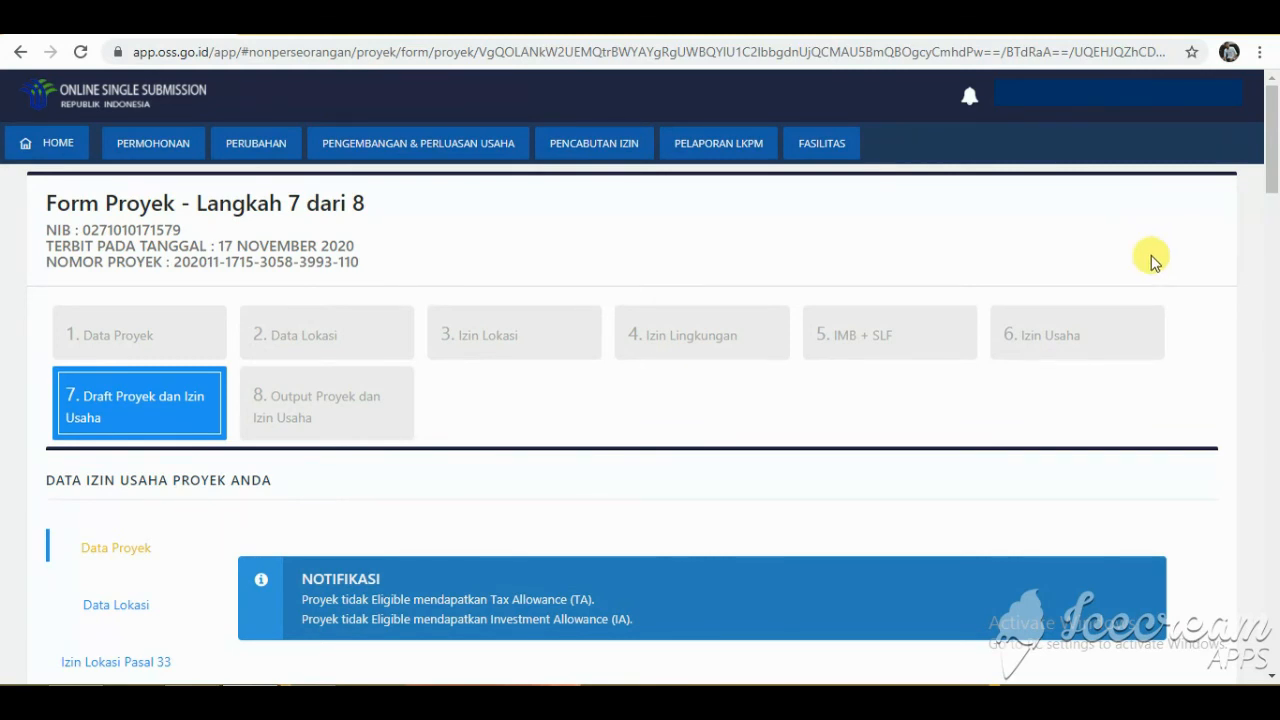
Review the draft's Data Lokasi, Izin Lokasi Pasal 33, Checklist Komitmen Usaha and Checklist Izin Usaha sections.
left_click_drag(1272, 145, 1275, 191)
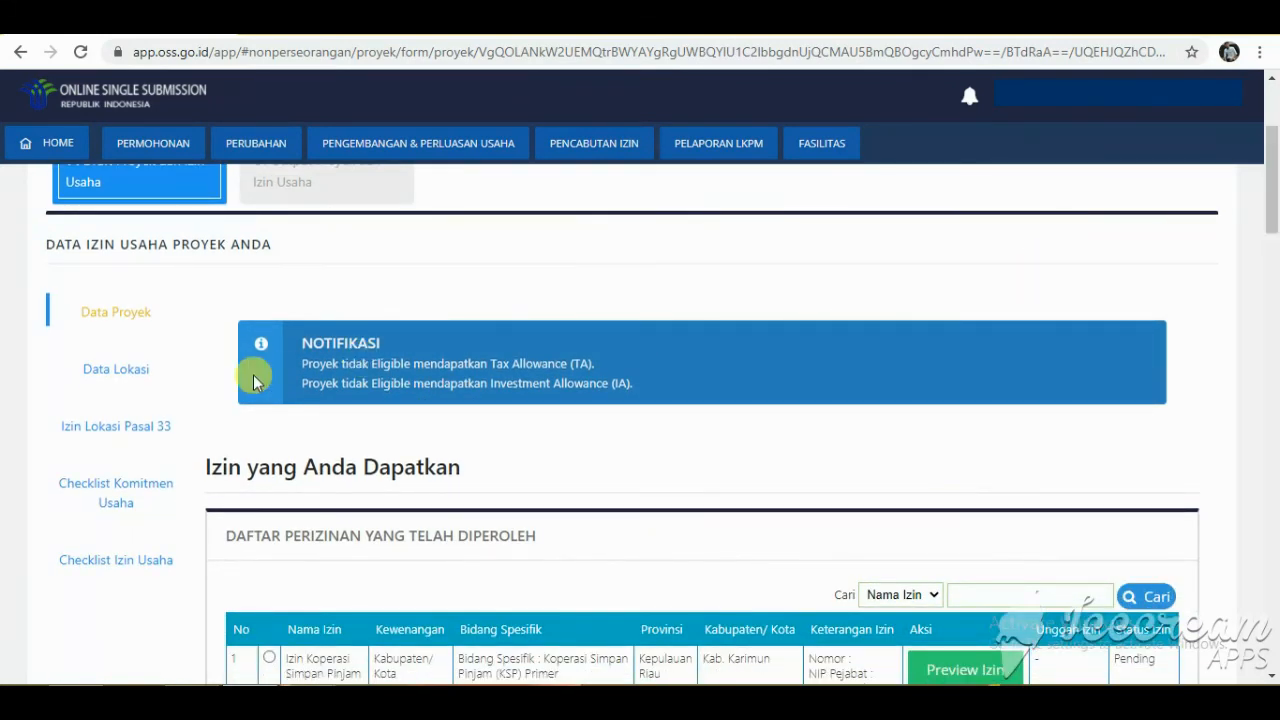
left_click(135, 383)
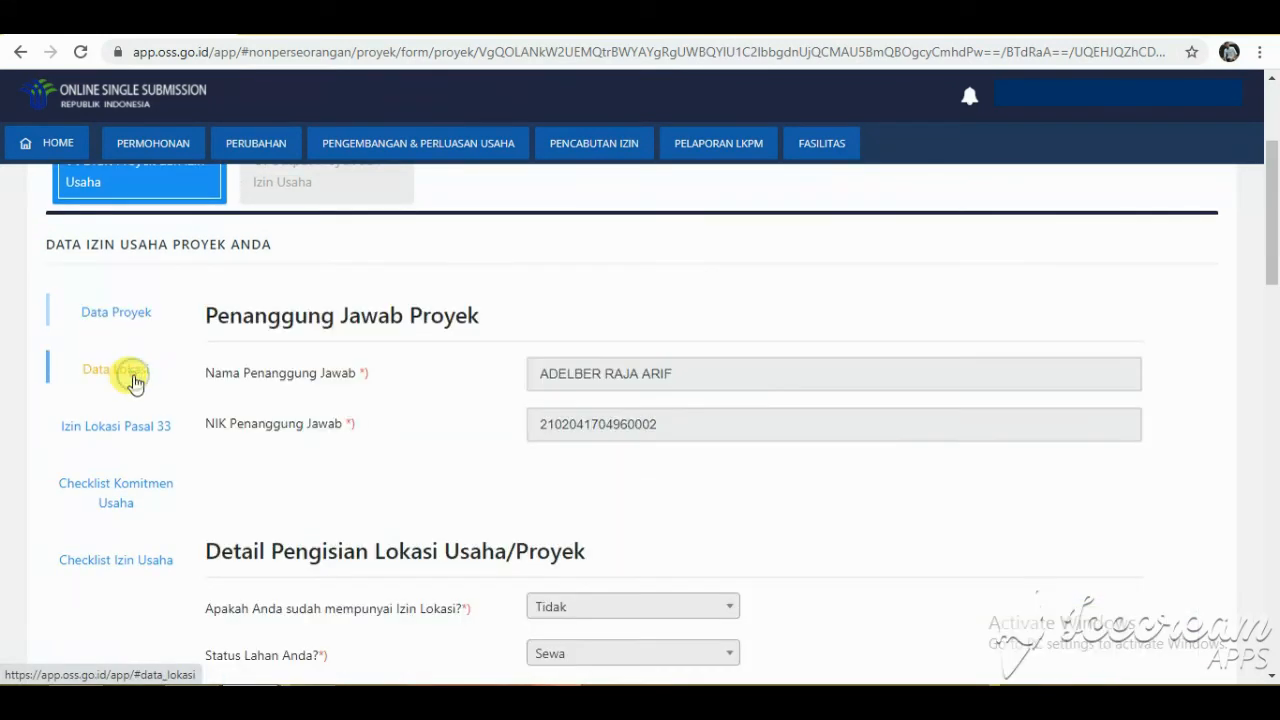
left_click(113, 430)
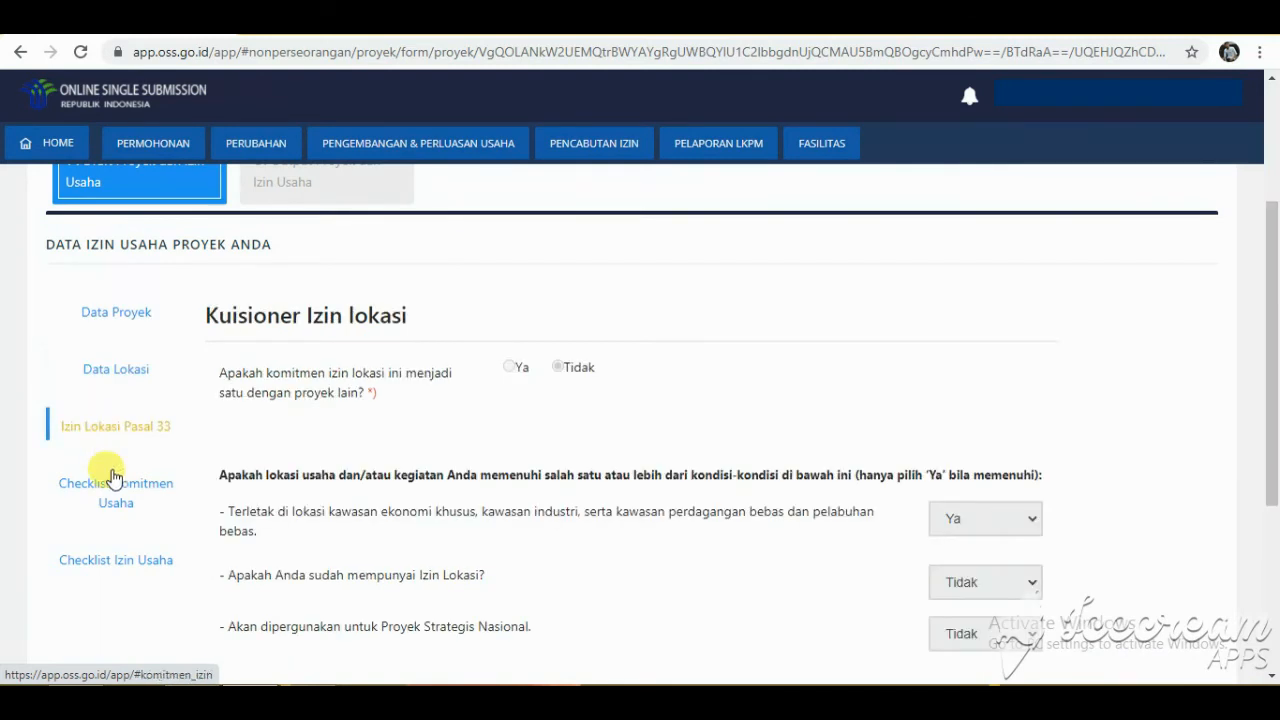
left_click(110, 493)
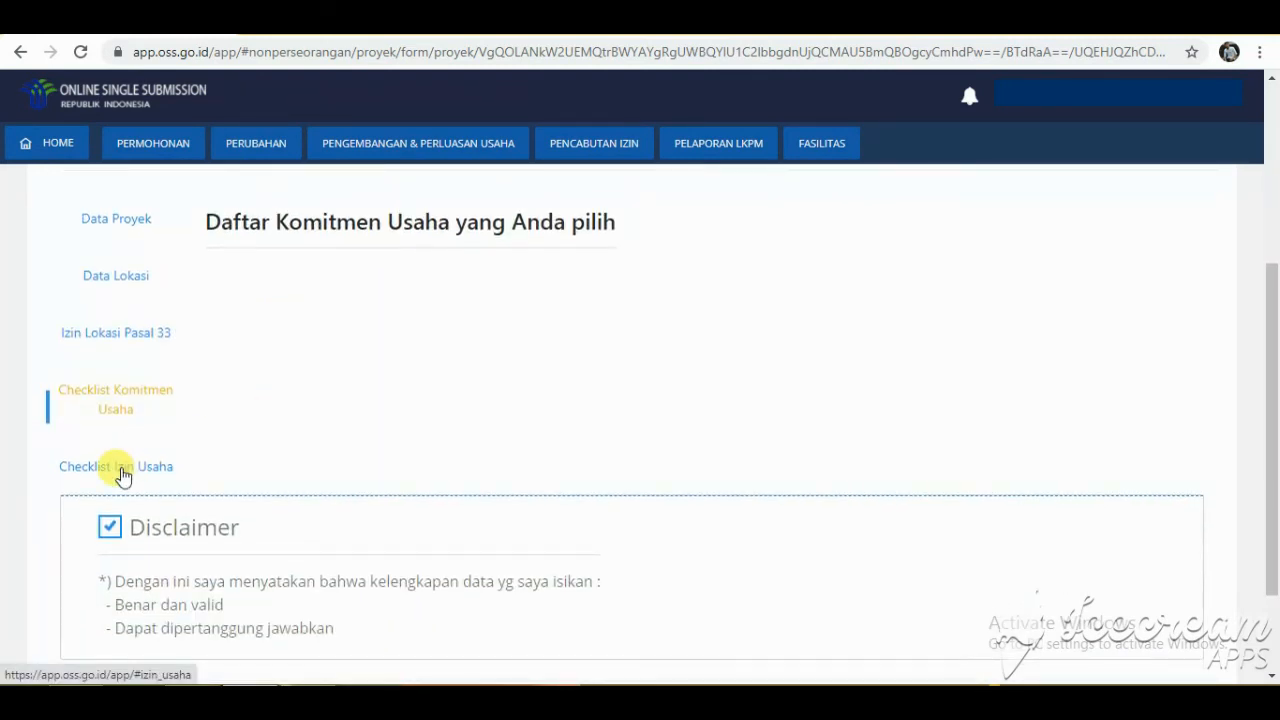
left_click(121, 468)
left_click(110, 404)
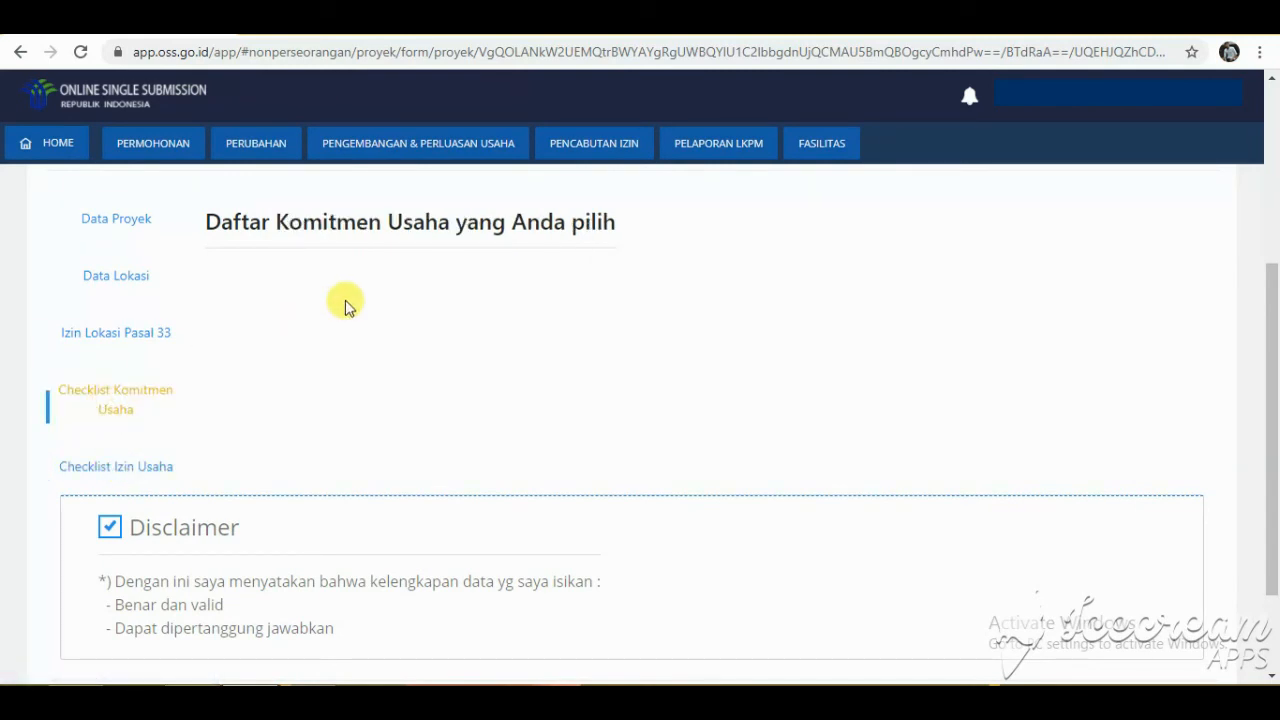
left_click_drag(1271, 371, 1275, 490)
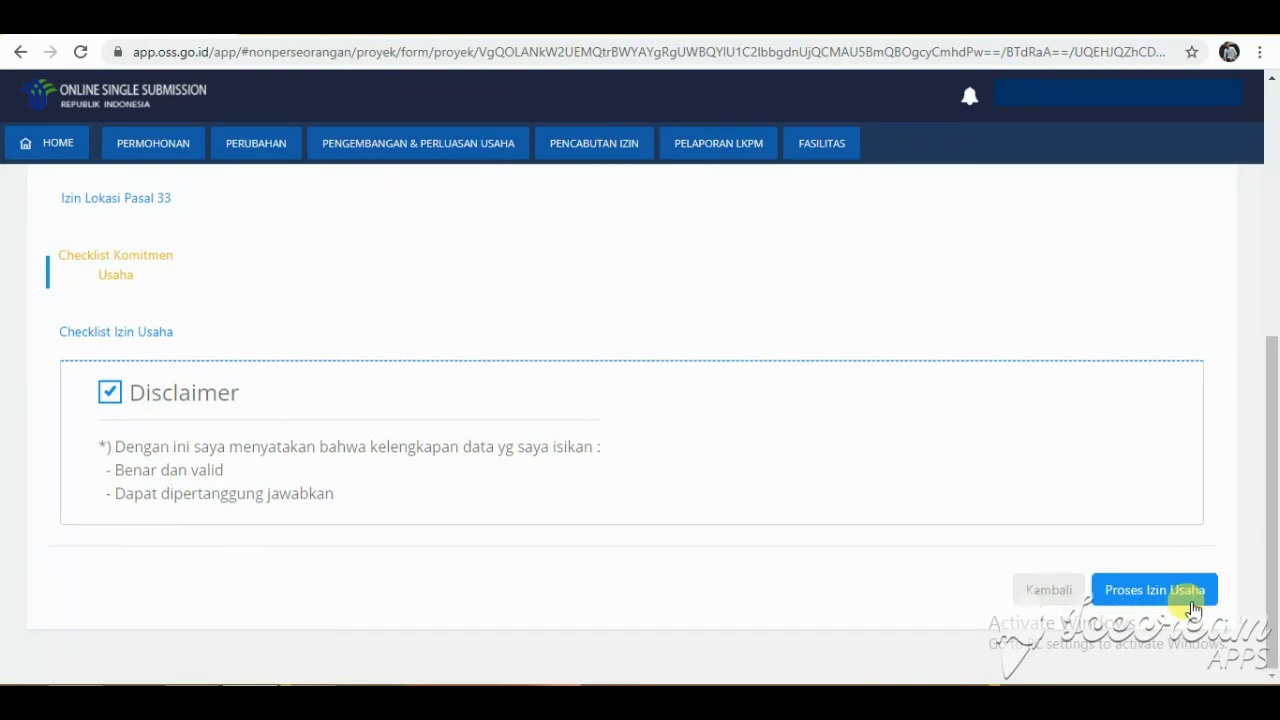
left_click(100, 335)
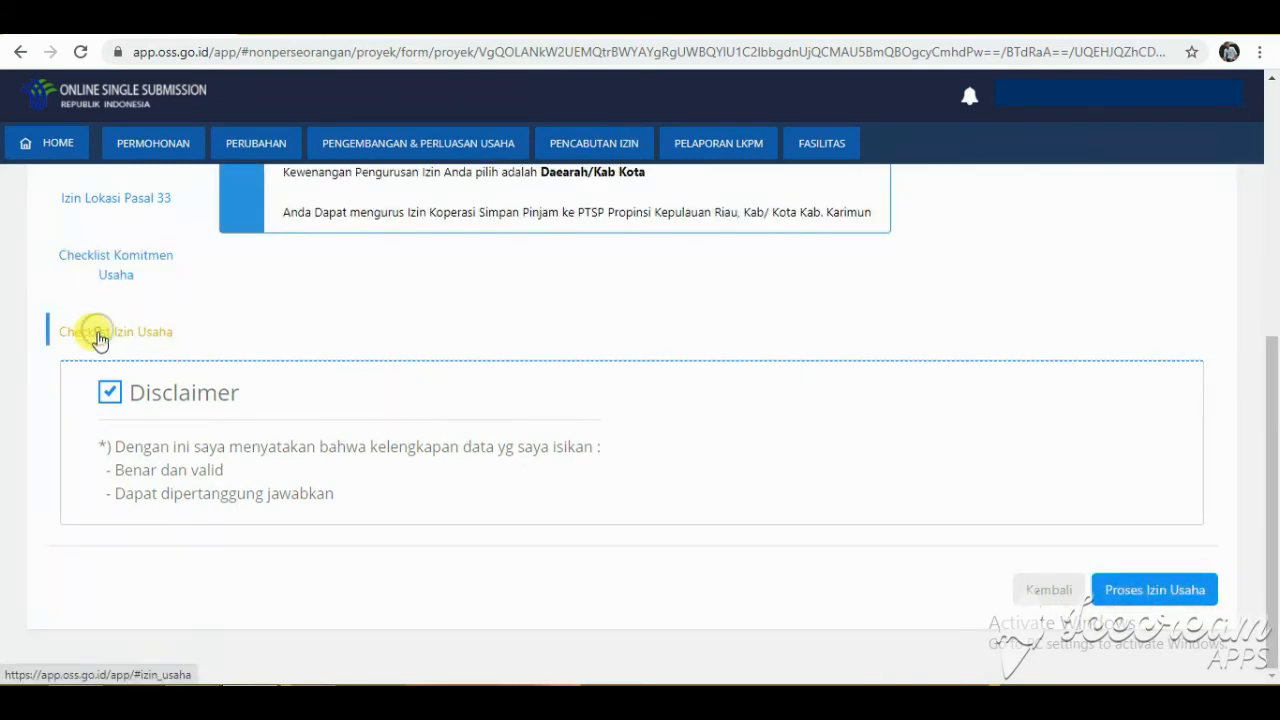
scroll(417, 322, "up", 2)
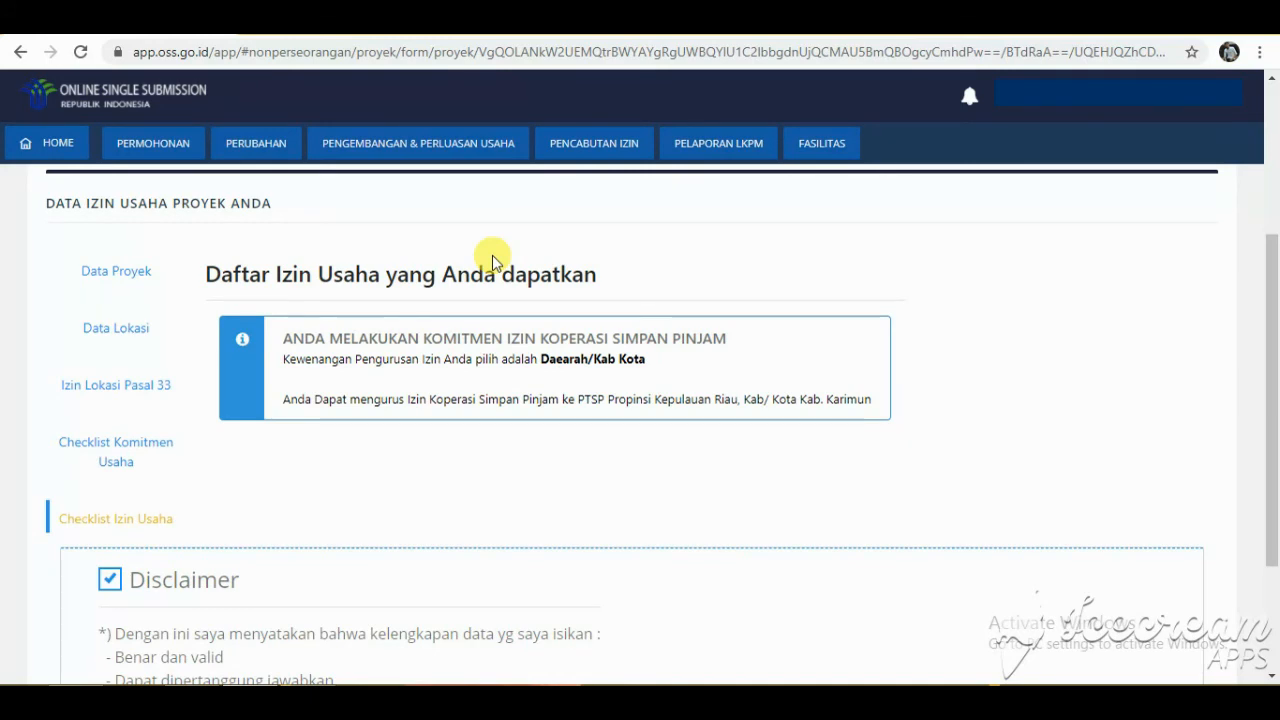
Process the business permit from the completed draft and confirm the entered data.
left_click_drag(1275, 245, 1276, 373)
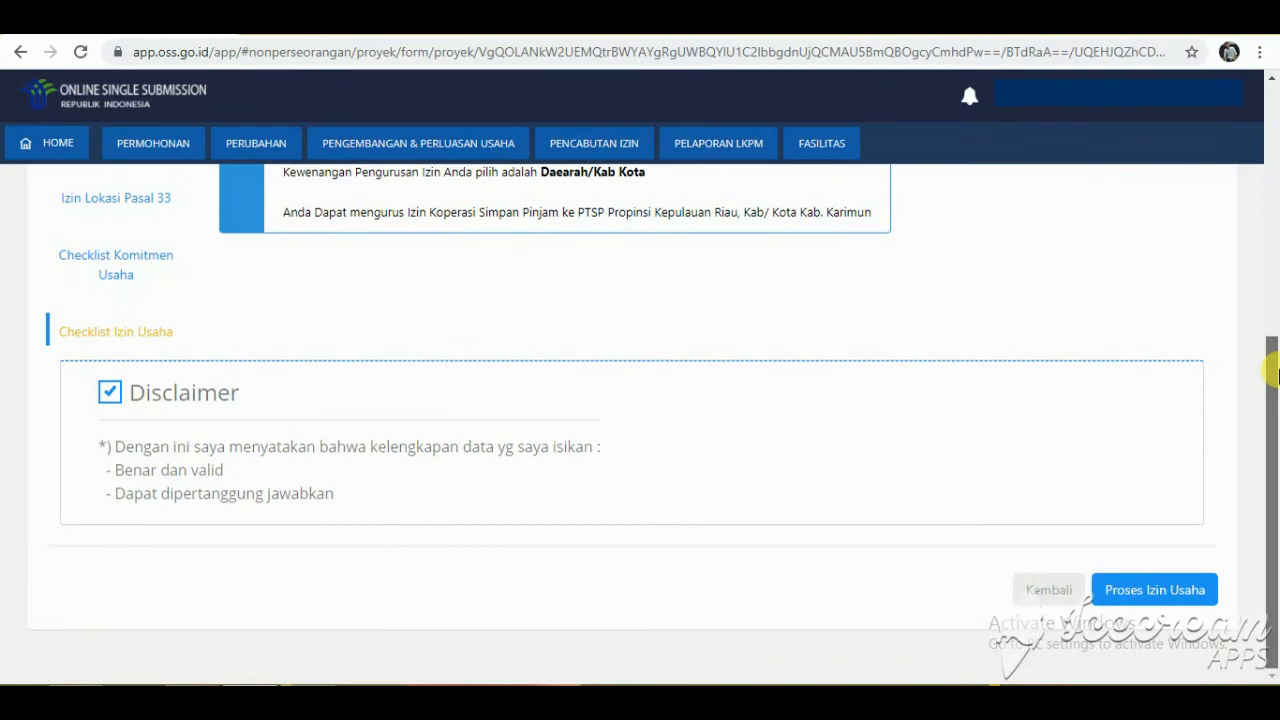
left_click(1157, 590)
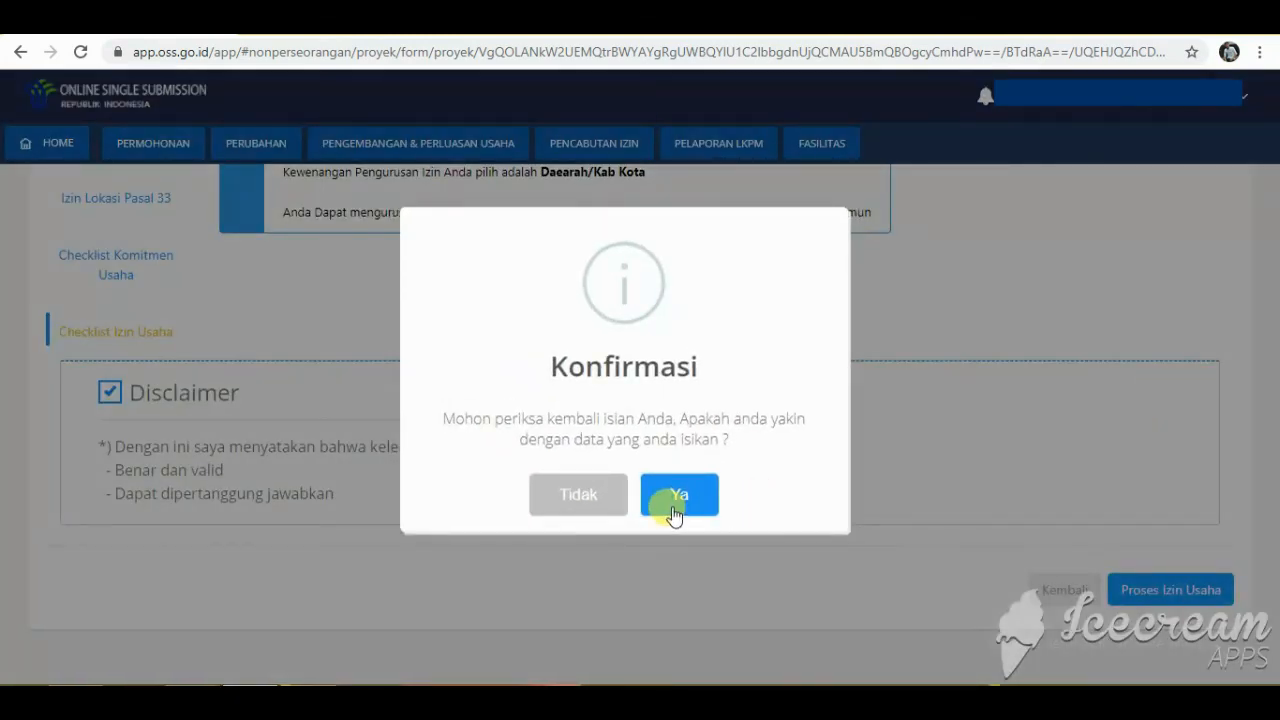
left_click(675, 510)
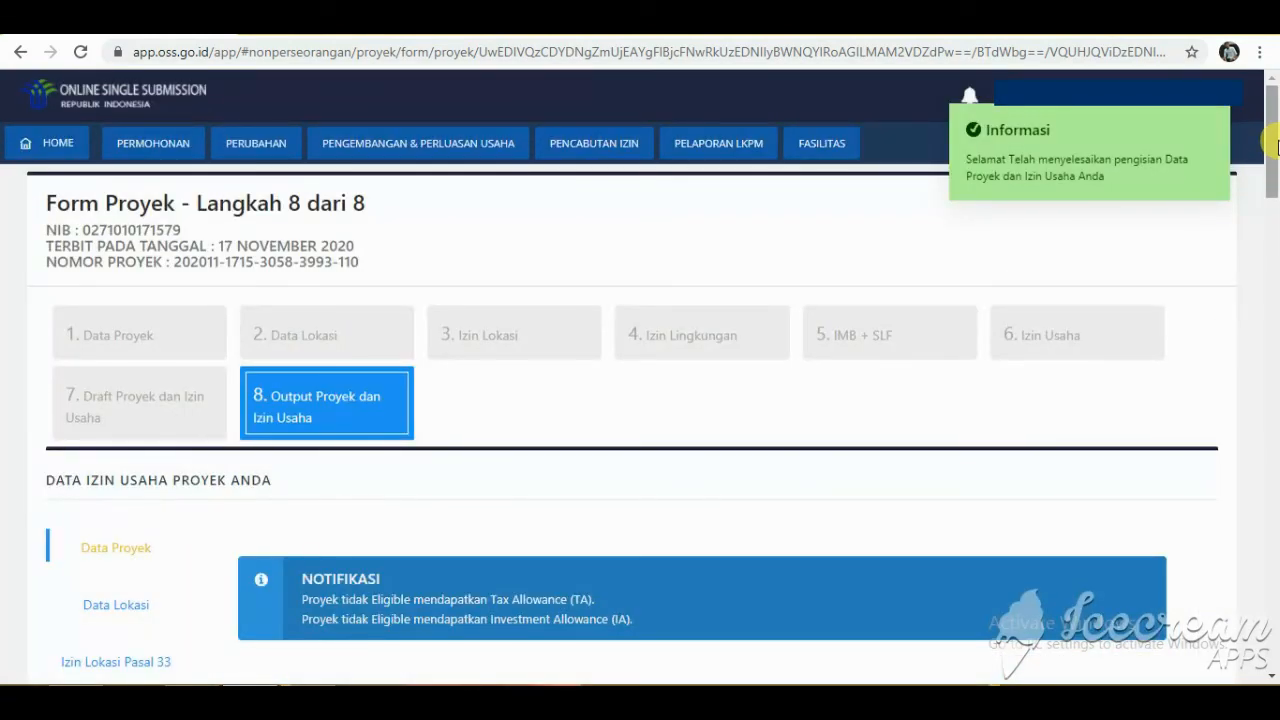
Inspect the product details of the KBLI 64141.A entry in List Produk and close them.
left_click_drag(1277, 146, 1277, 424)
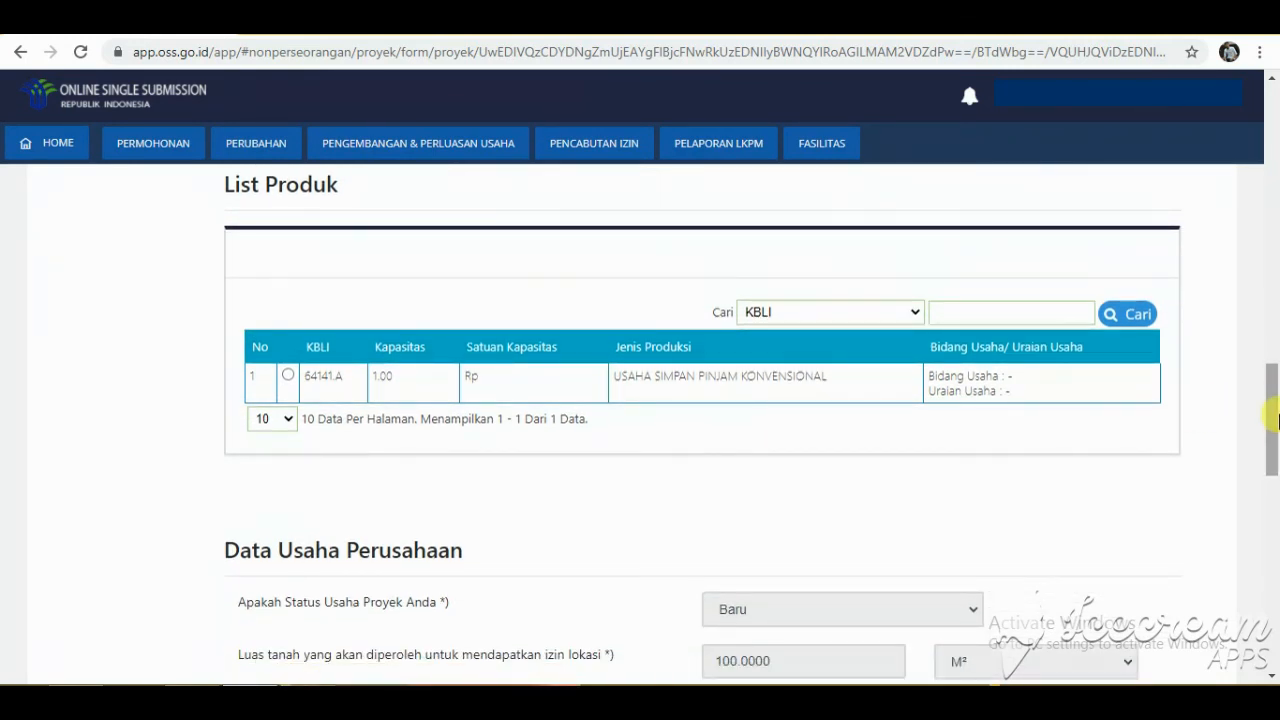
left_click_drag(1277, 420, 1277, 428)
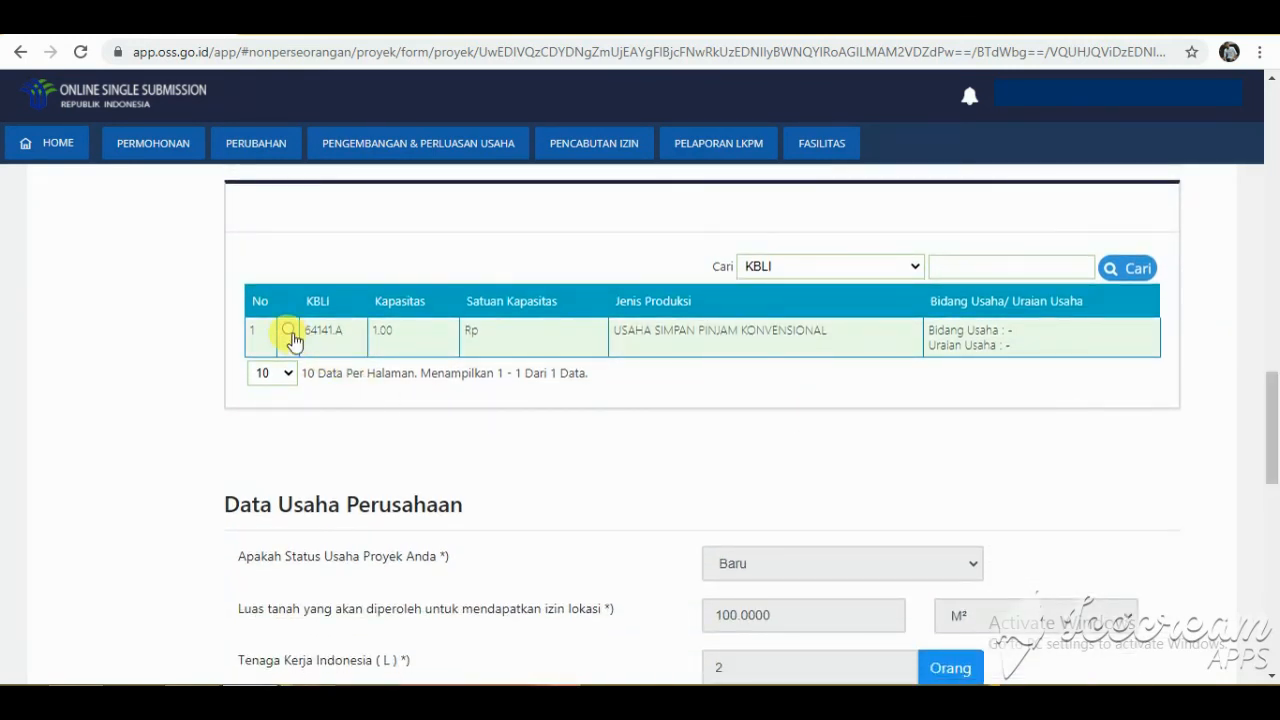
left_click(288, 335)
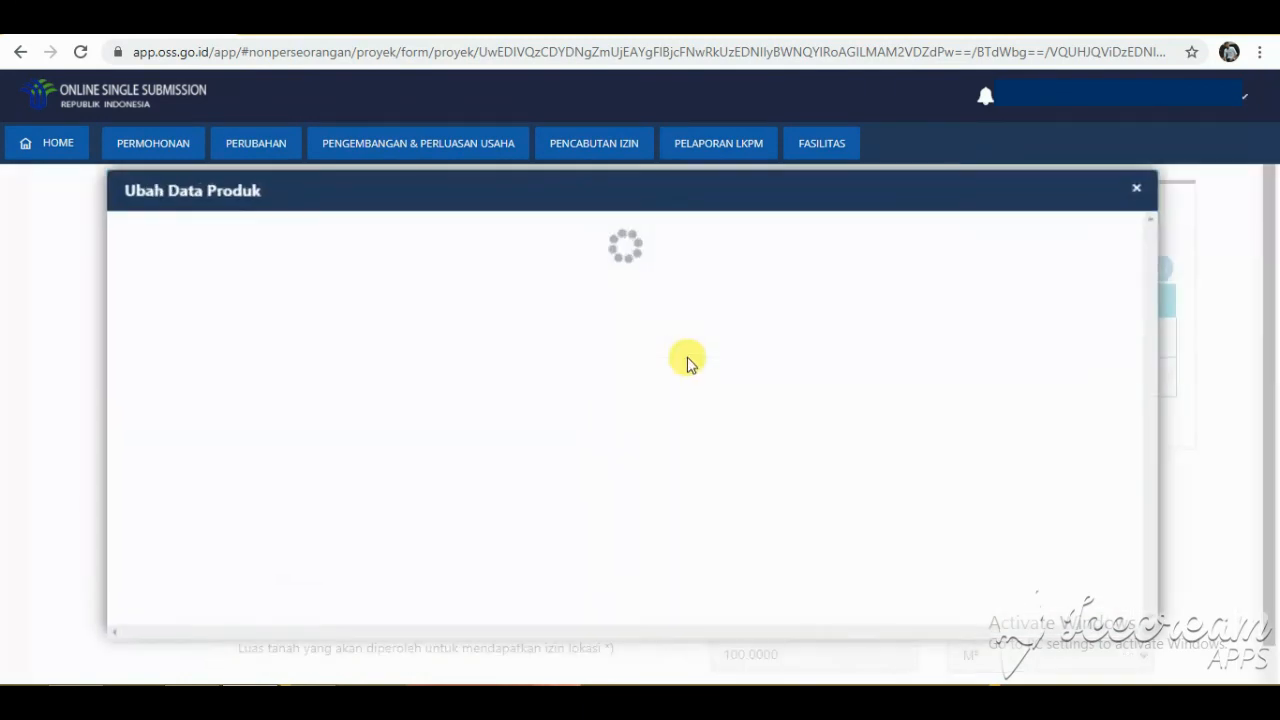
scroll(514, 386, "down", 2)
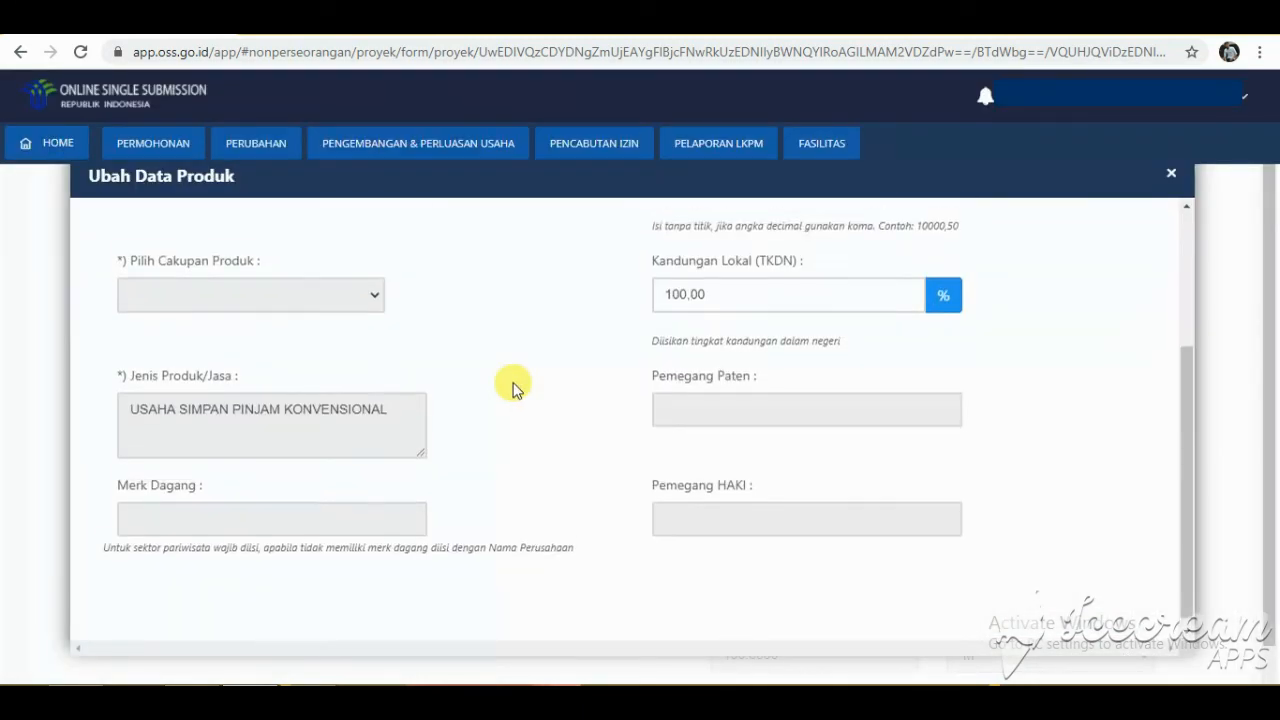
scroll(512, 388, "down", 1)
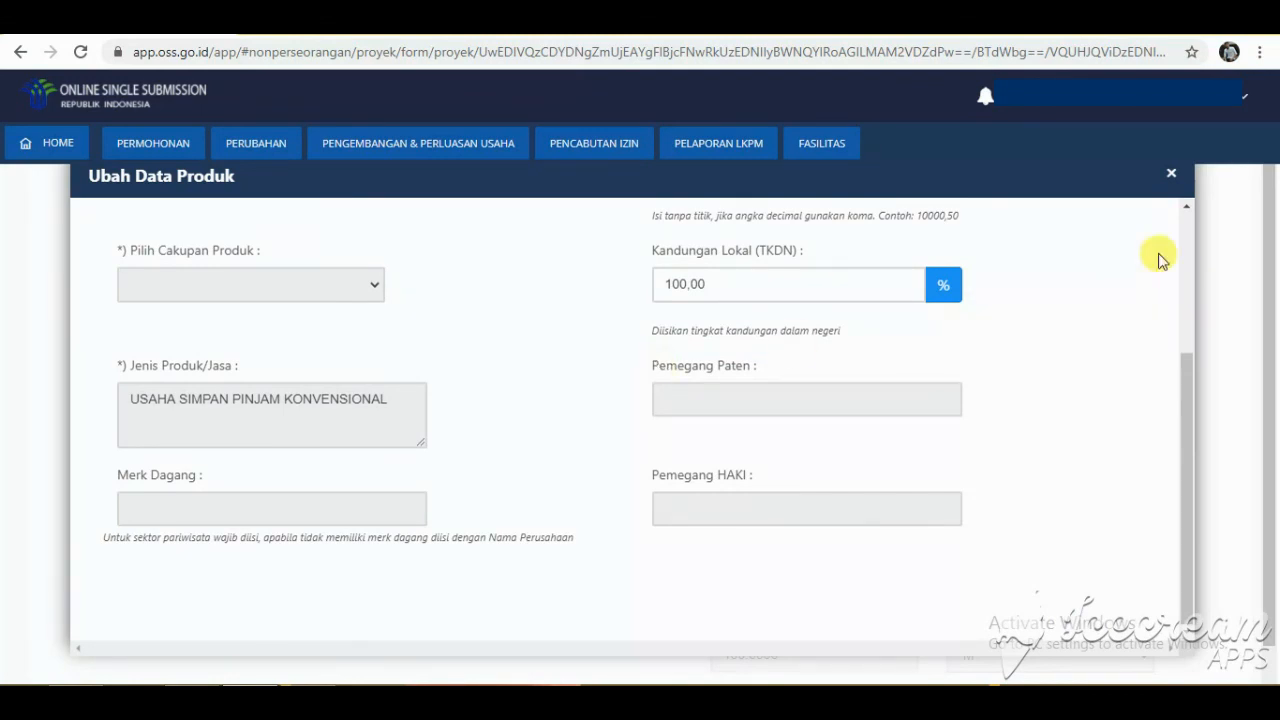
left_click(1170, 175)
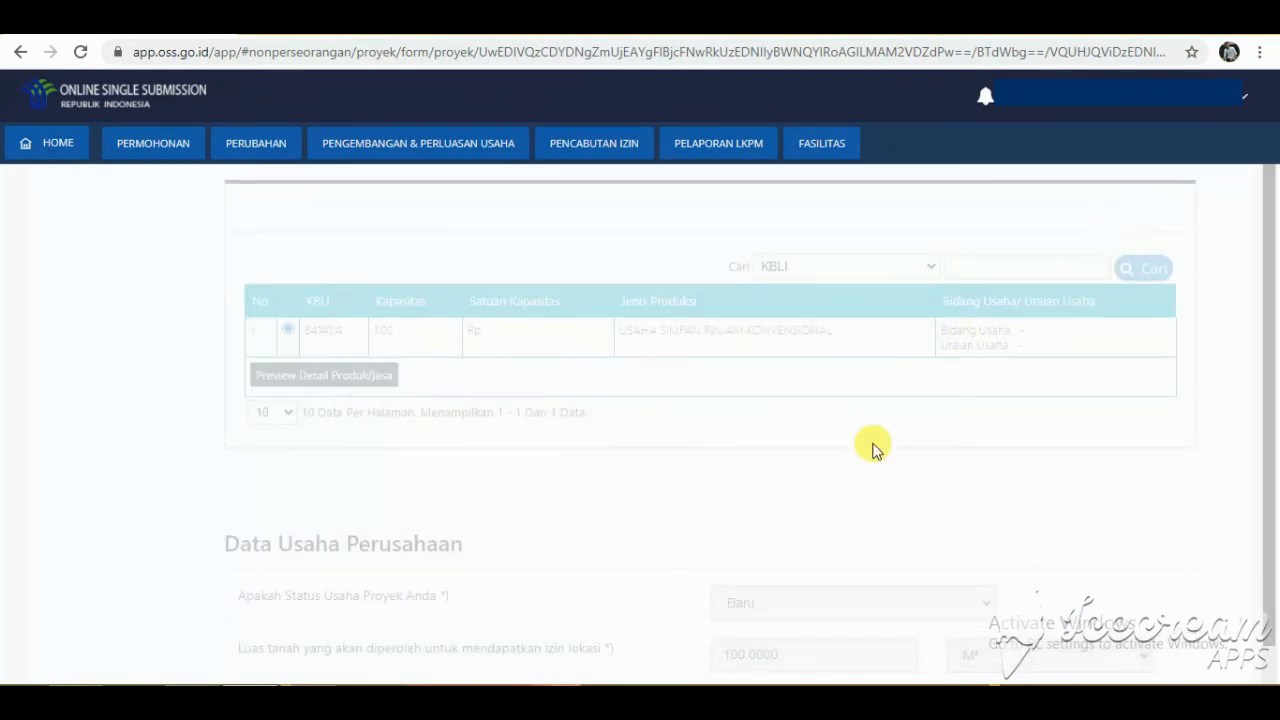
Review the investment data on the output page, then preview the processed Izin Koperasi Simpan Pinjam document and read its terms.
left_click_drag(1272, 435, 1276, 575)
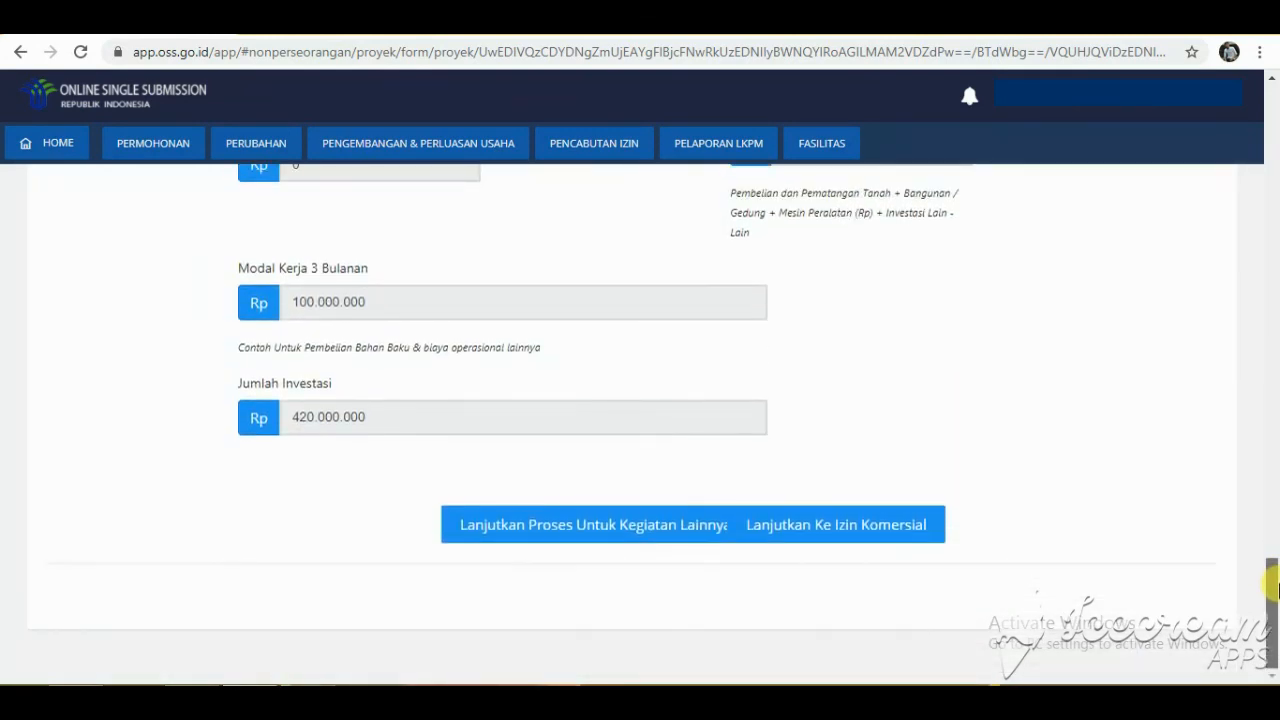
left_click(629, 538)
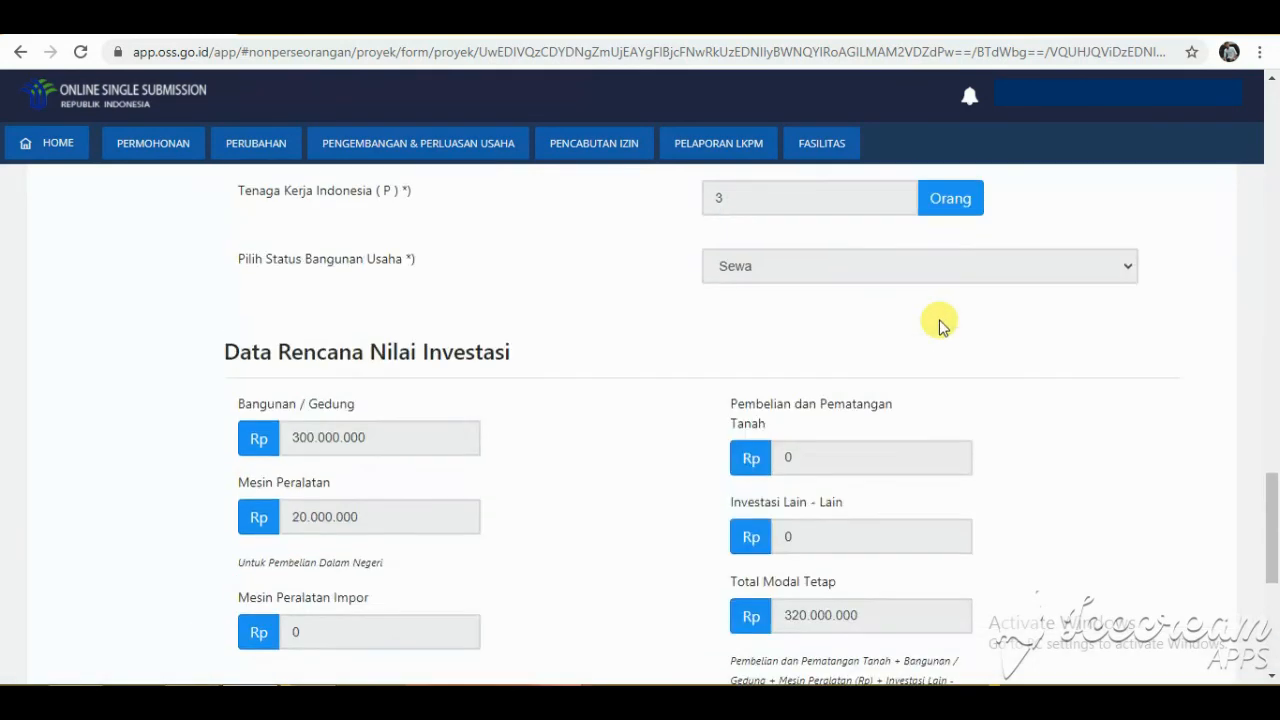
scroll(939, 319, "down", 5)
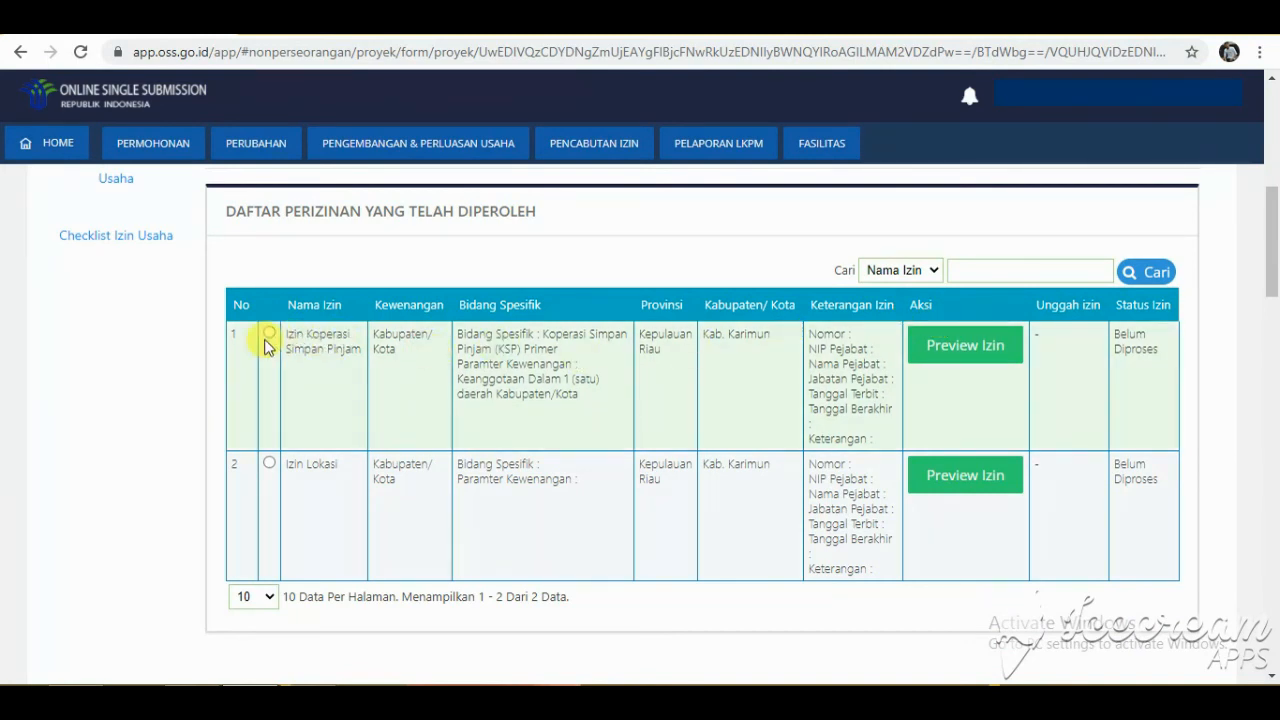
left_click(951, 346)
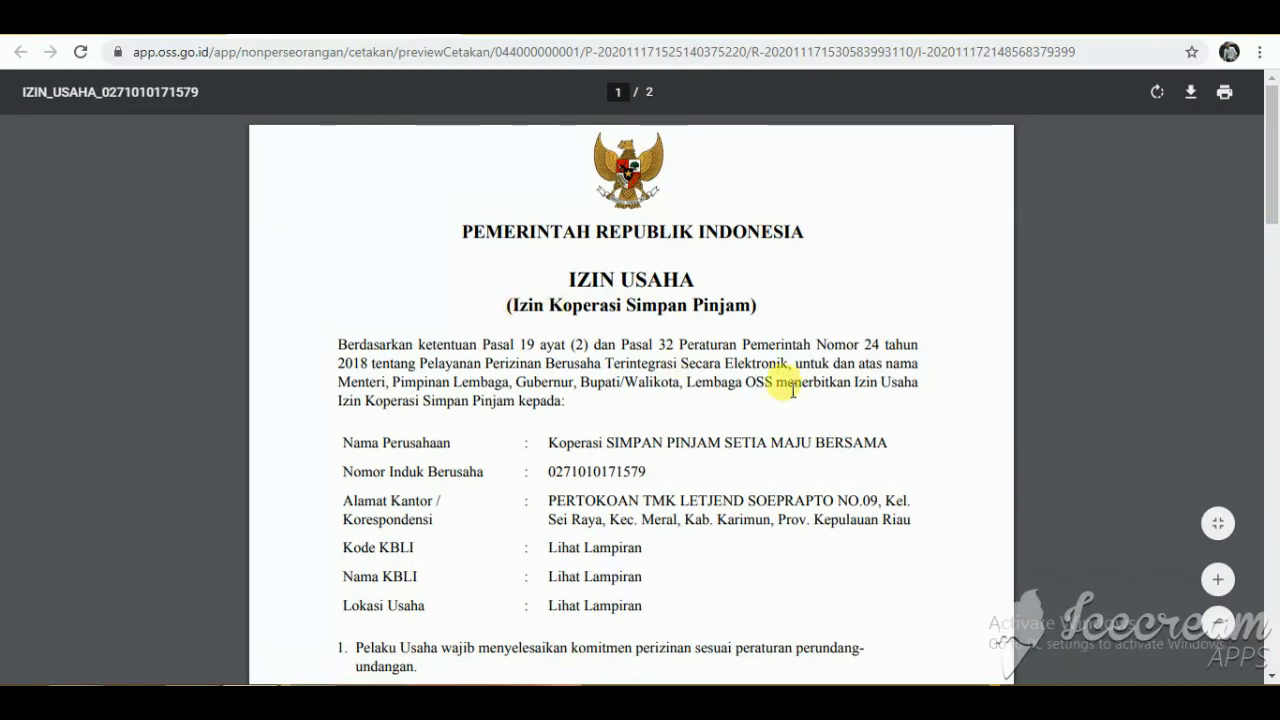
scroll(802, 391, "down", 5)
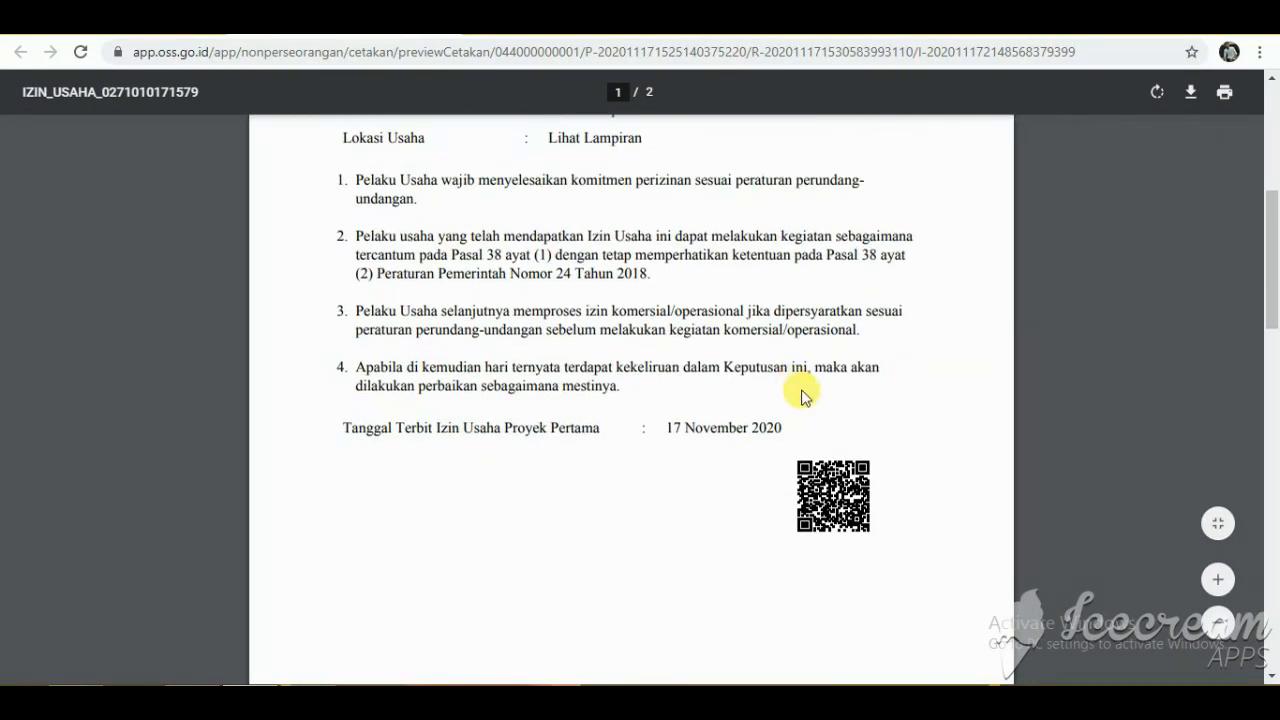